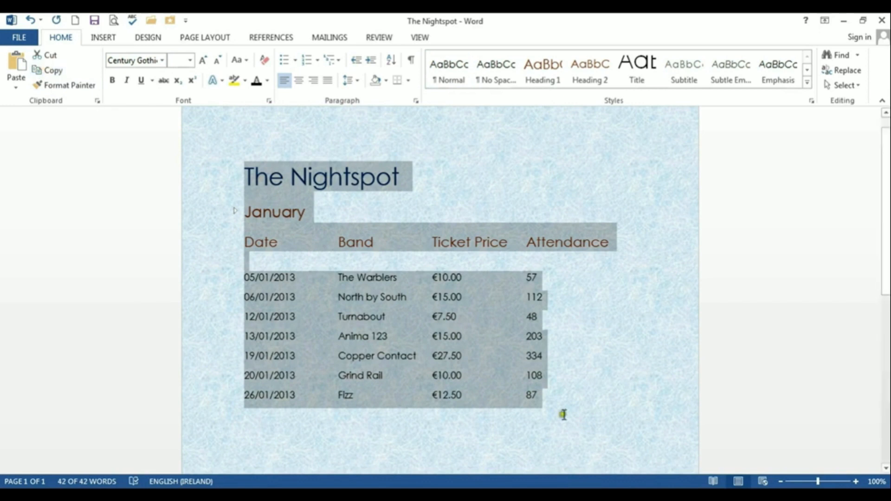
# - Switch to Excel, try pasting the copied Nightspot listing into cell A1, and undo the paste
pyautogui.hotkey('alt', 'Tab')
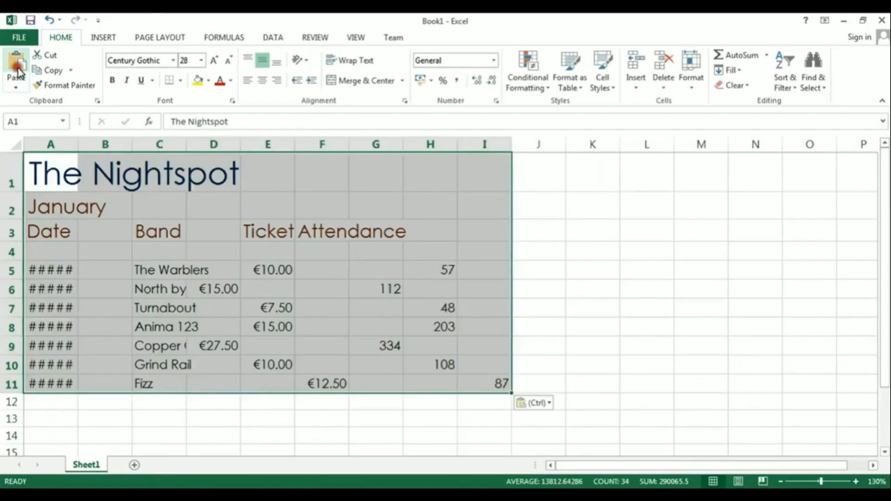
pyautogui.click(18, 69)
pyautogui.click(49, 21)
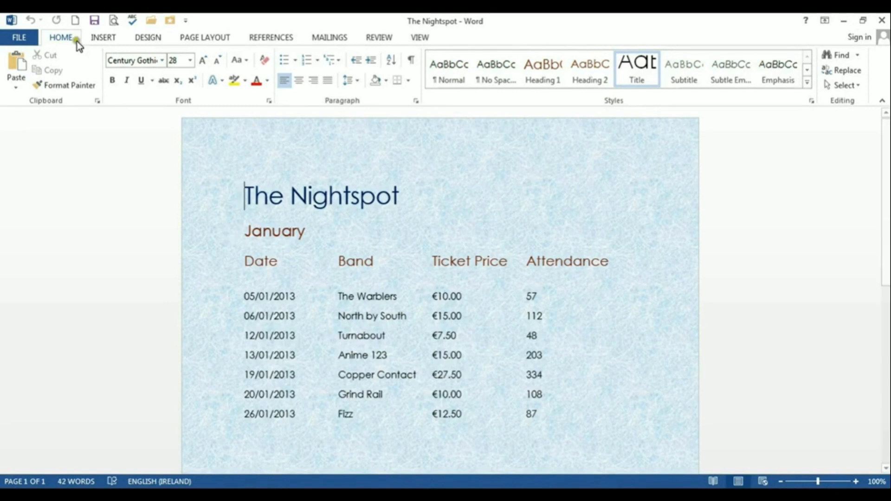
# - Save a copy of The Nightspot document to the Desktop as Plain Text with Windows (Default) encoding
pyautogui.click(19, 39)
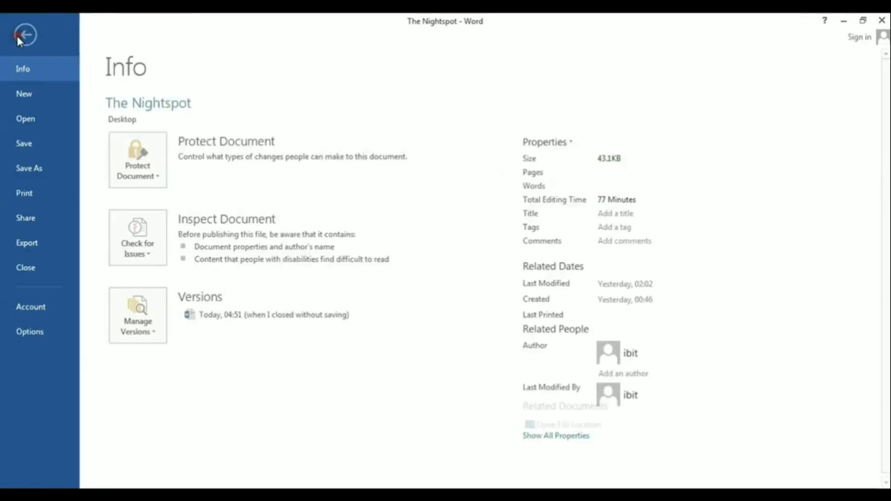
pyautogui.click(23, 169)
pyautogui.click(384, 155)
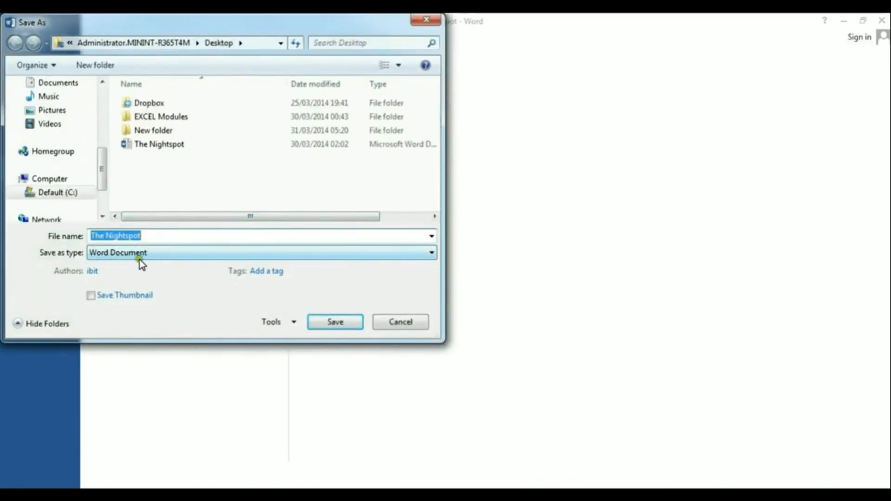
pyautogui.click(157, 256)
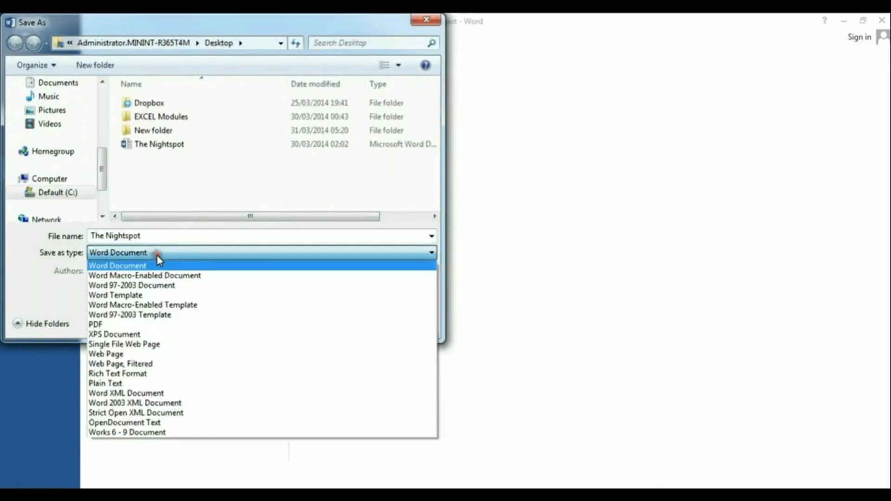
pyautogui.click(136, 385)
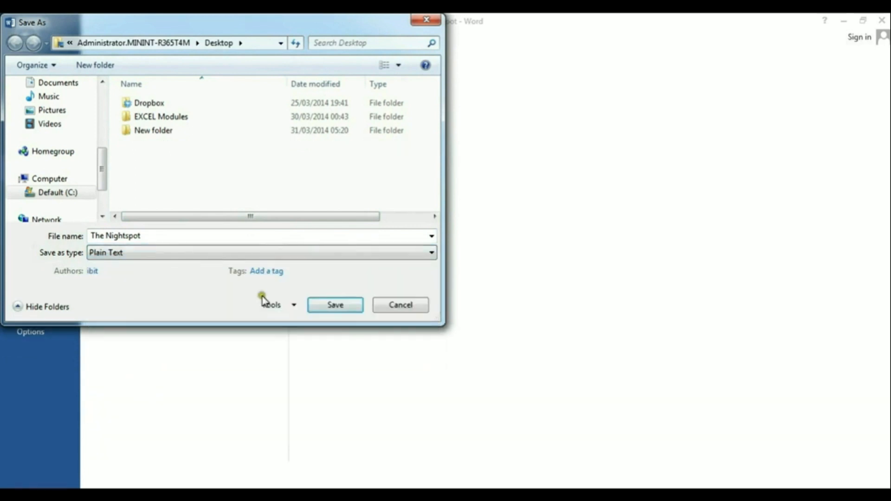
pyautogui.click(334, 305)
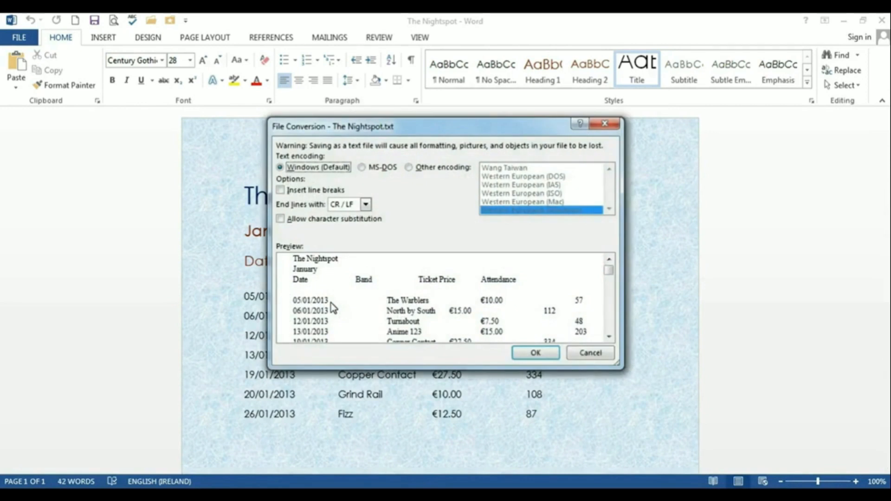
pyautogui.moveTo(609, 270)
pyautogui.mouseDown()
pyautogui.moveTo(609, 331)
pyautogui.moveTo(609, 269)
pyautogui.mouseUp()
pyautogui.click(538, 352)
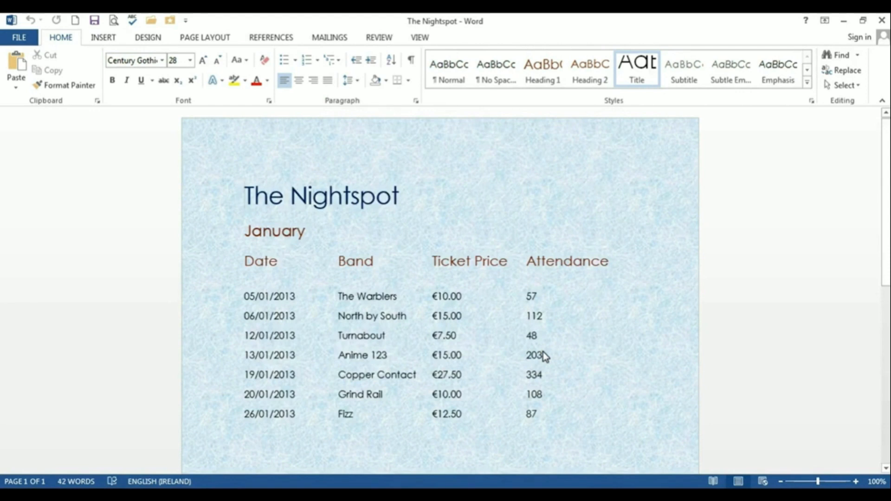
# - Copy the whole Nightspot listing, from title to last band row, and paste it into a new Notepad file
pyautogui.moveTo(543, 413); pyautogui.dragTo(227, 199)
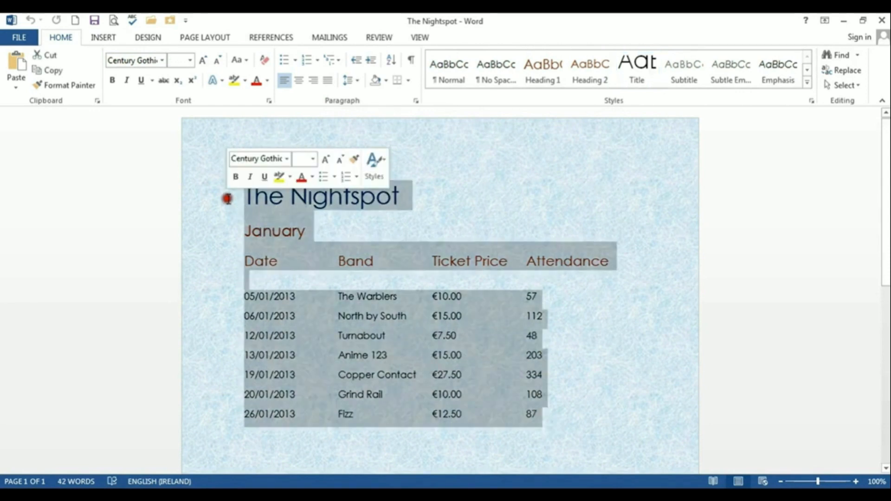
pyautogui.click(60, 71)
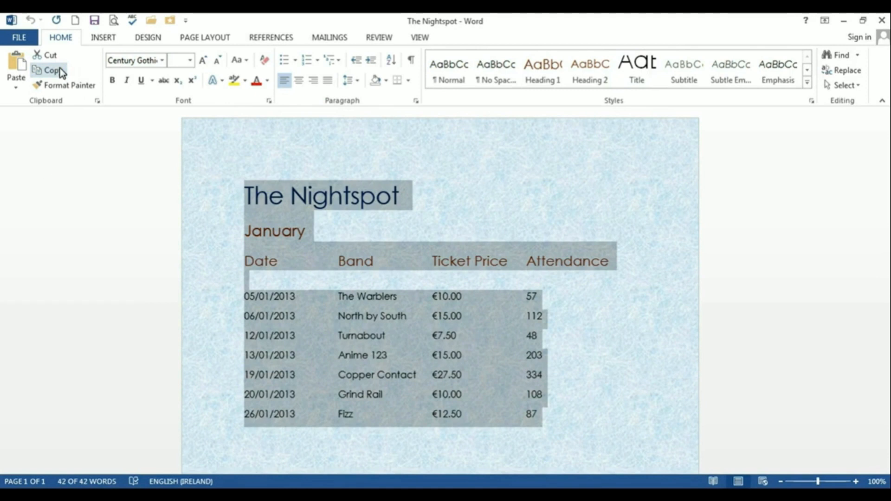
pyautogui.click(14, 481)
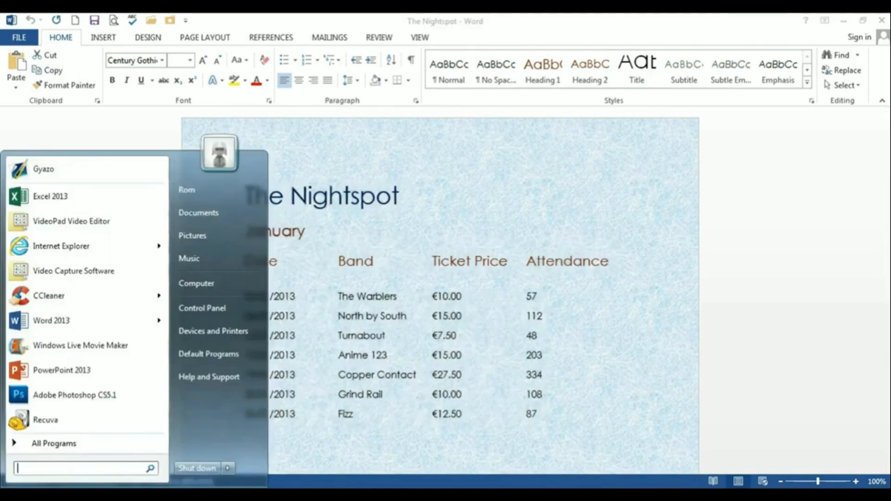
pyautogui.click(51, 443)
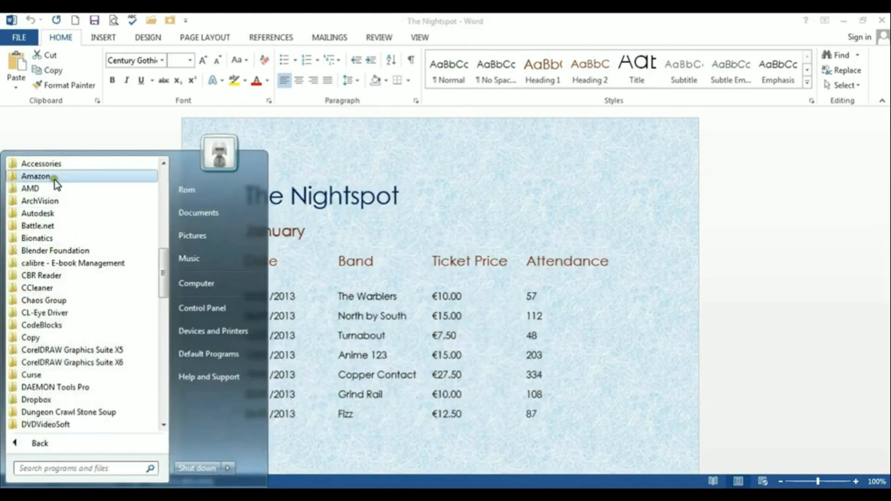
pyautogui.click(50, 163)
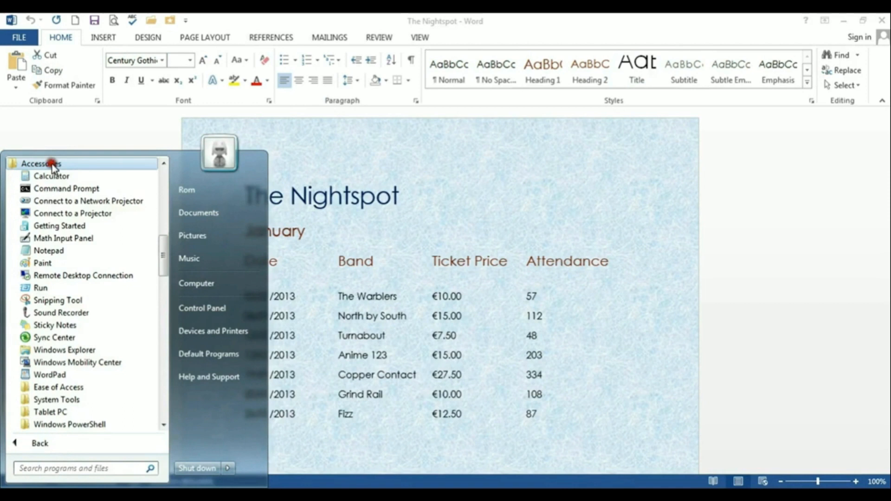
pyautogui.click(43, 251)
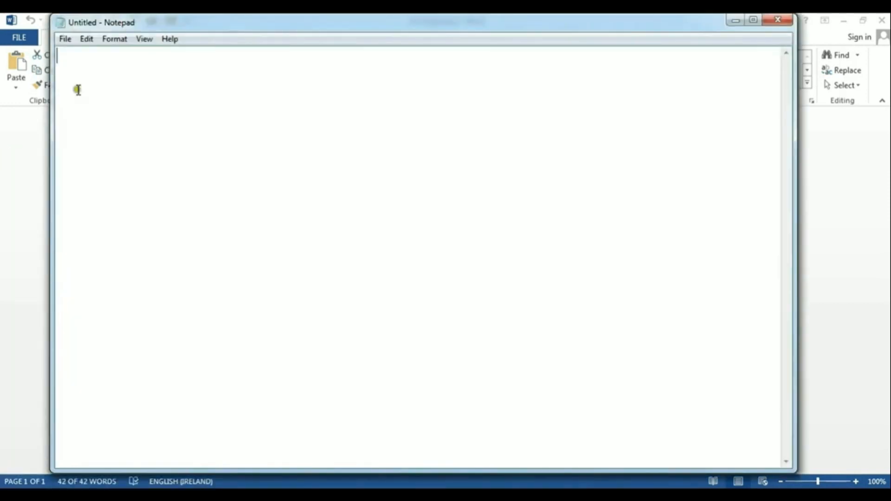
pyautogui.click(85, 39)
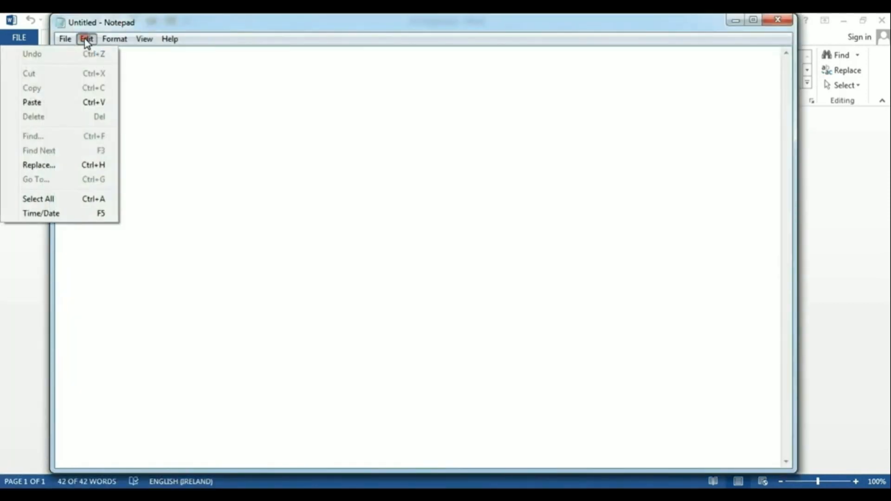
pyautogui.click(66, 102)
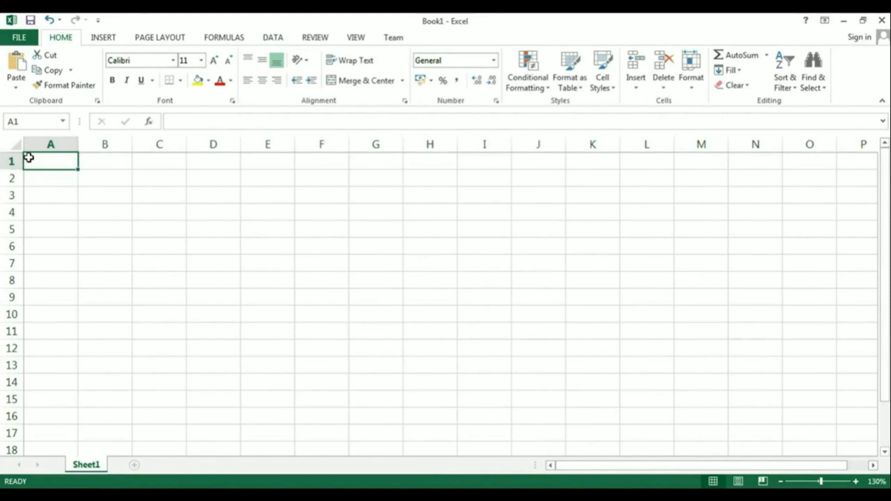
# - In a blank Excel workbook, start a text import of The Nightspot file from the Desktop
pyautogui.click(271, 37)
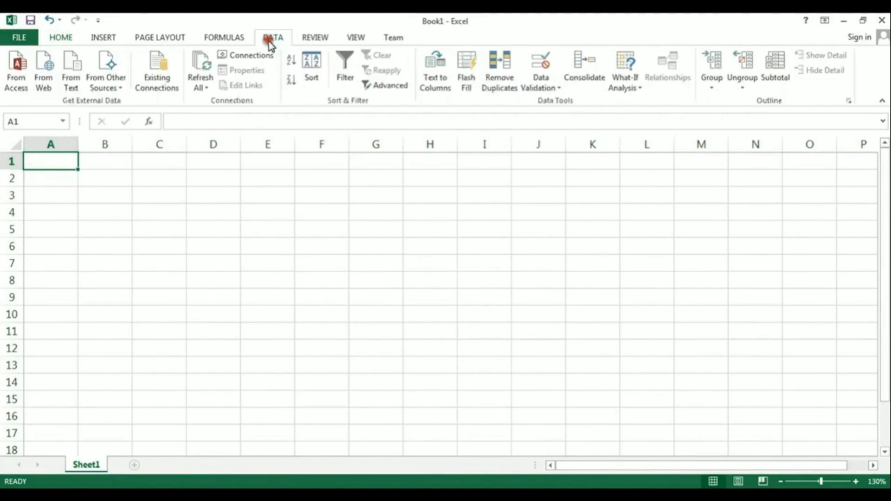
pyautogui.click(74, 65)
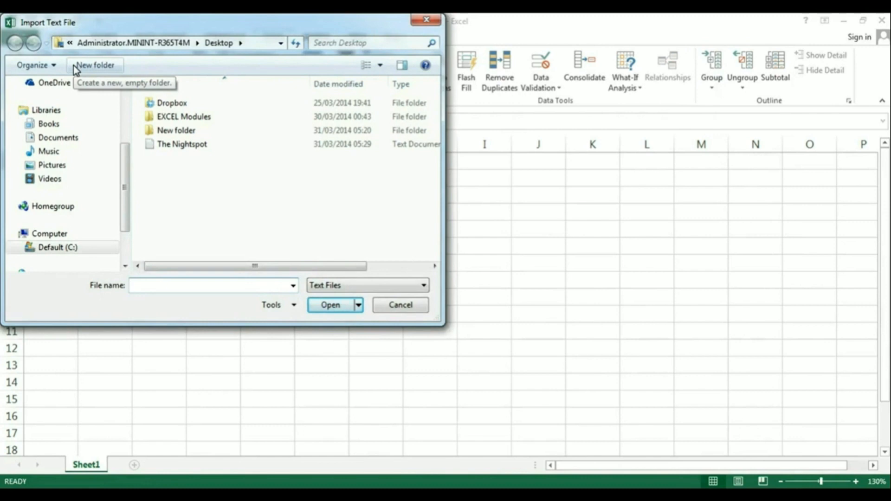
pyautogui.click(188, 144)
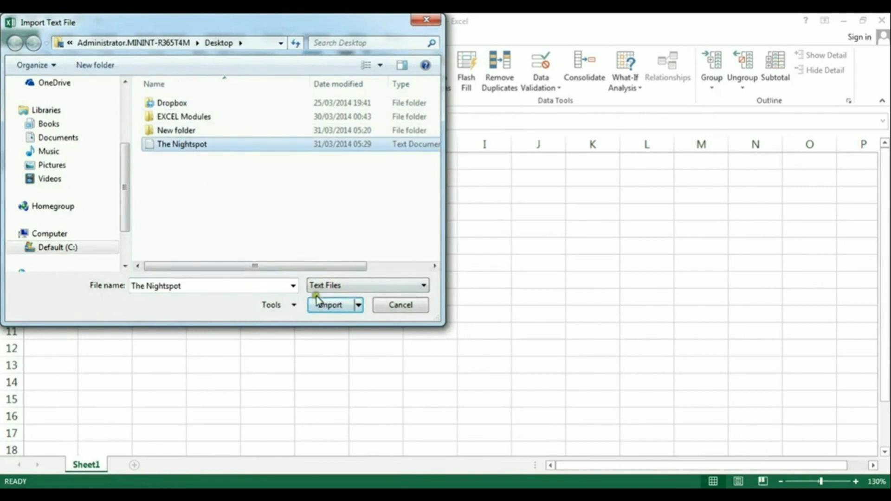
pyautogui.click(327, 306)
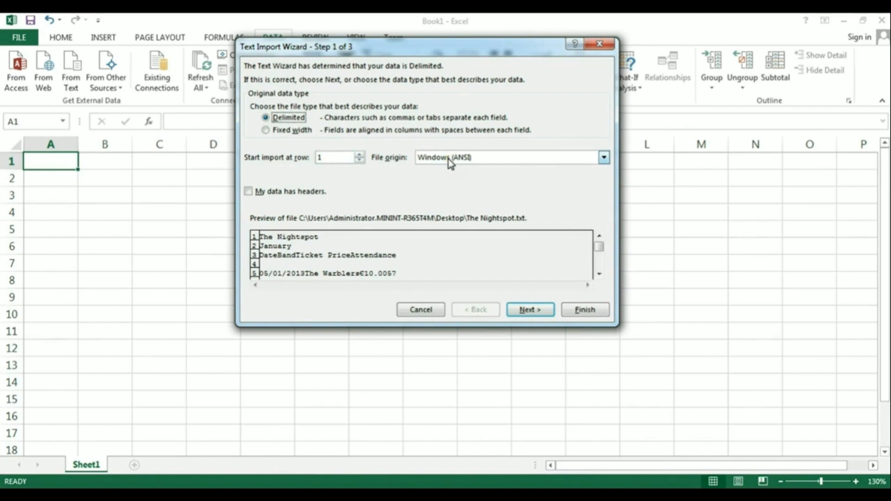
# - Mark the delimited data as having headers, check the remaining preview rows, and proceed to the delimiter settings
pyautogui.click(249, 192)
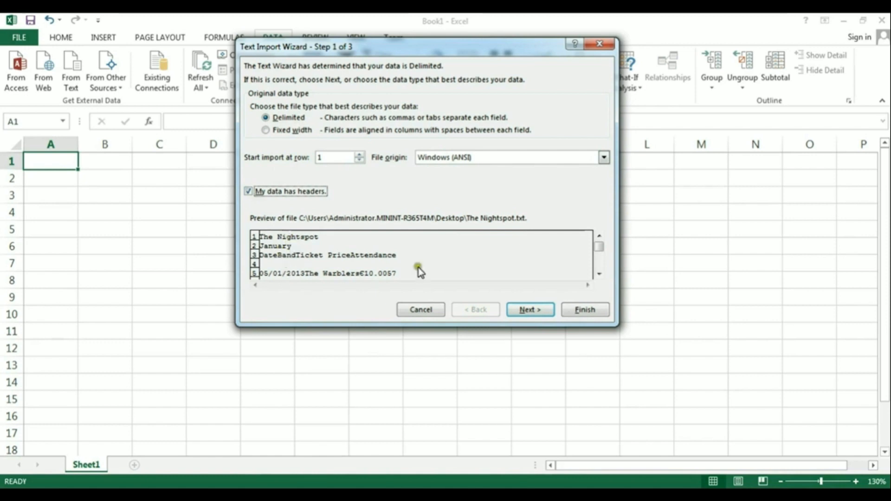
pyautogui.click(598, 274)
pyautogui.click(598, 274)
pyautogui.click(598, 275)
pyautogui.click(599, 274)
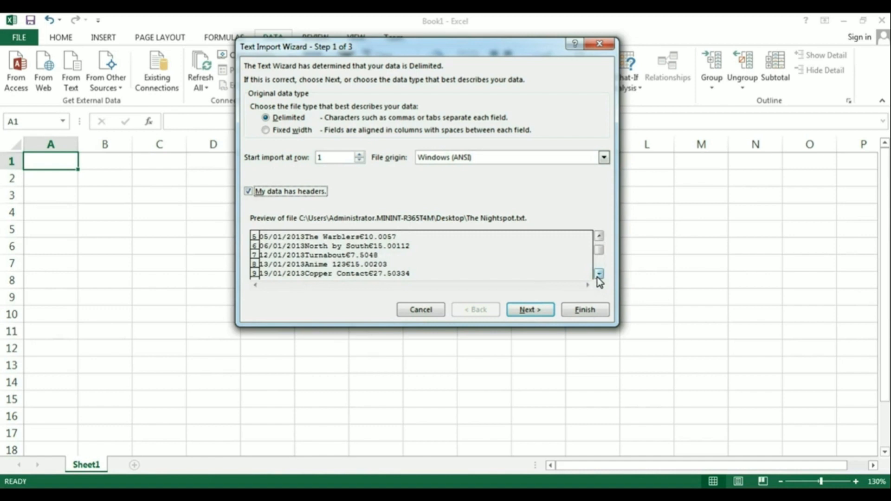
pyautogui.click(529, 310)
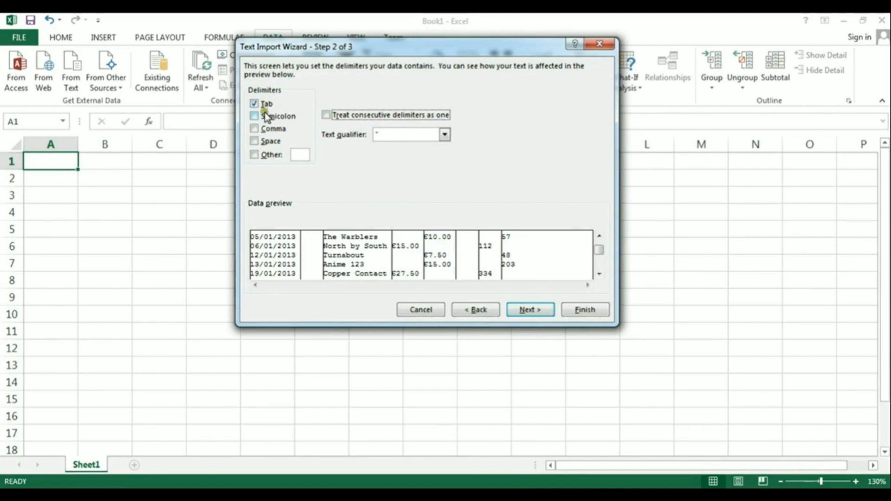
# - Keep Tab as the only delimiter, treat consecutive delimiters as one, and proceed to the column formats
pyautogui.click(265, 129)
pyautogui.click(291, 154)
pyautogui.click(305, 238)
pyautogui.click(306, 247)
pyautogui.click(309, 250)
pyautogui.click(327, 115)
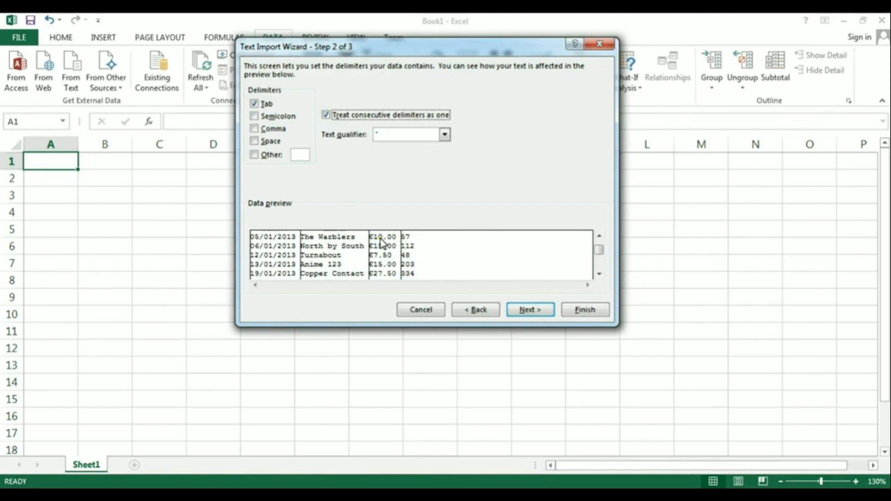
pyautogui.click(527, 311)
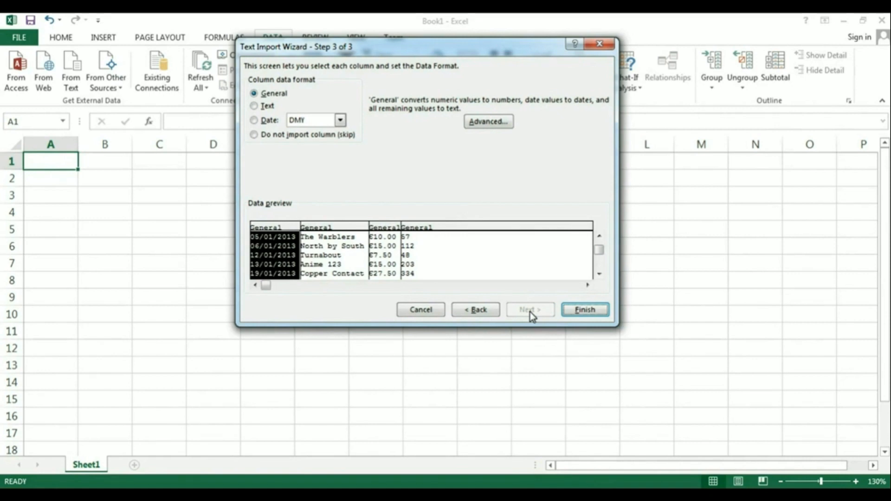
# - Set the date column's data format to Date DMY and the band name column's to Text
pyautogui.click(325, 226)
pyautogui.click(385, 229)
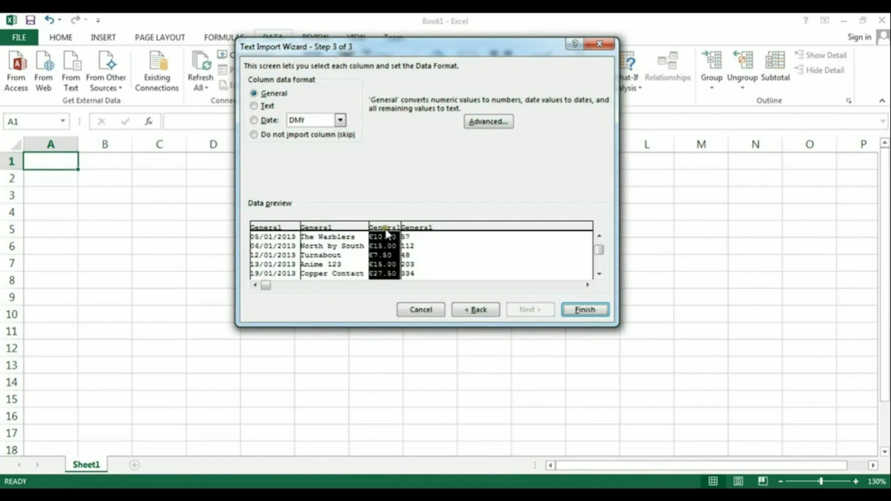
pyautogui.click(413, 226)
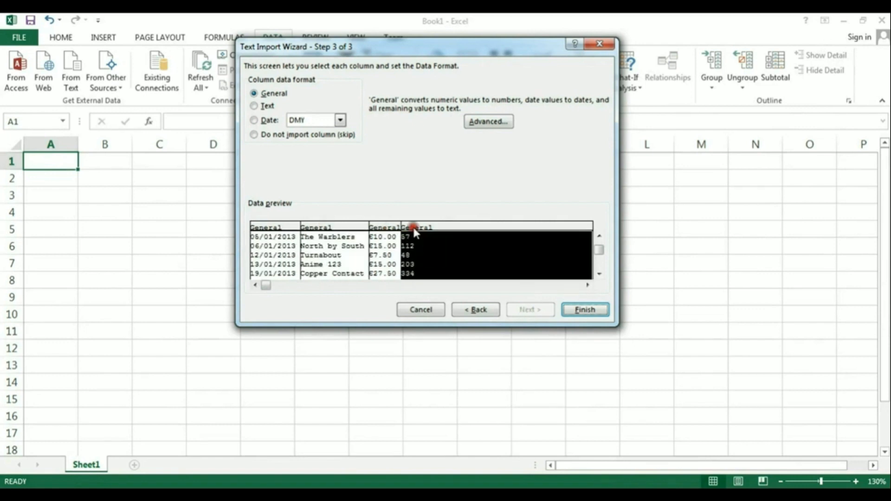
pyautogui.click(269, 228)
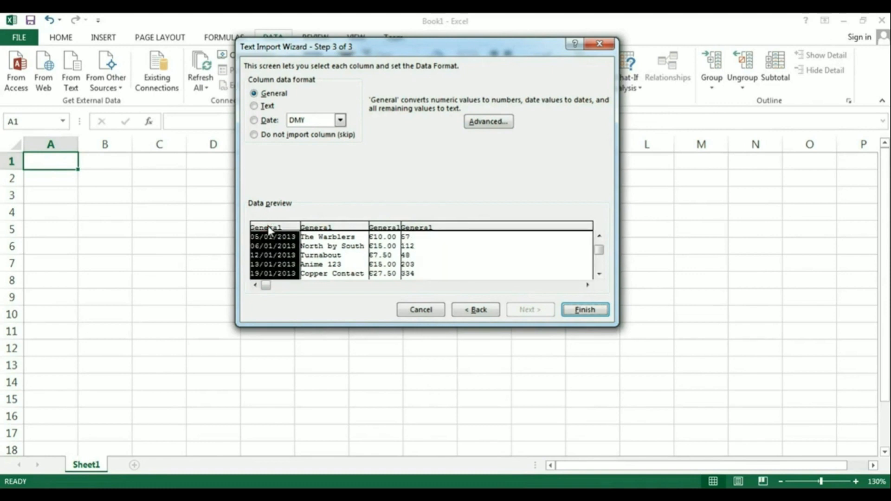
pyautogui.click(254, 122)
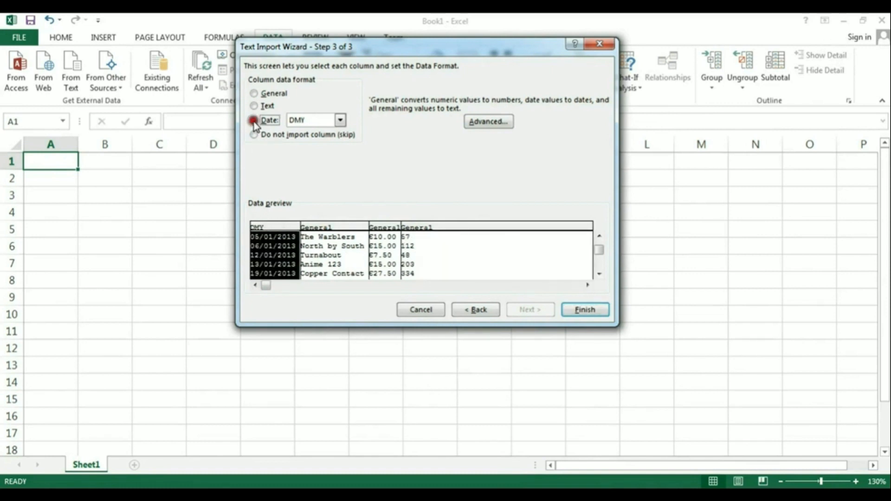
pyautogui.click(329, 224)
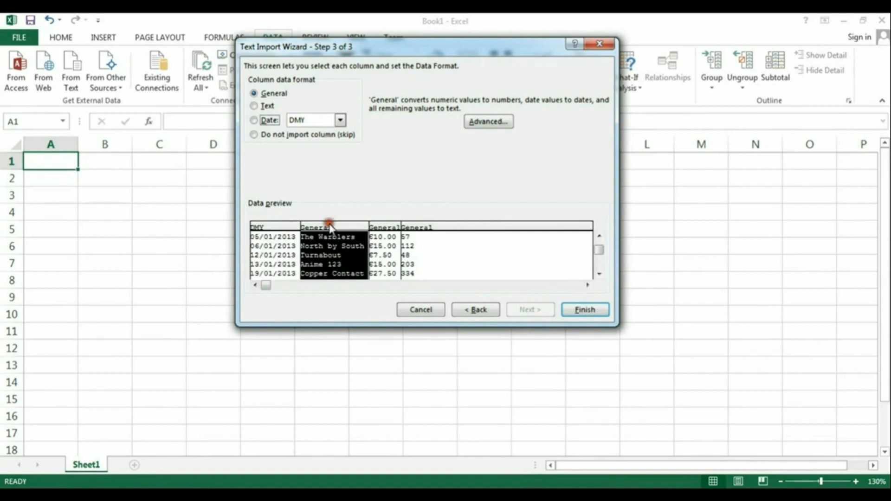
pyautogui.click(256, 107)
# - Finish the text import and place the data in the existing worksheet at cell =$A$1
pyautogui.click(584, 311)
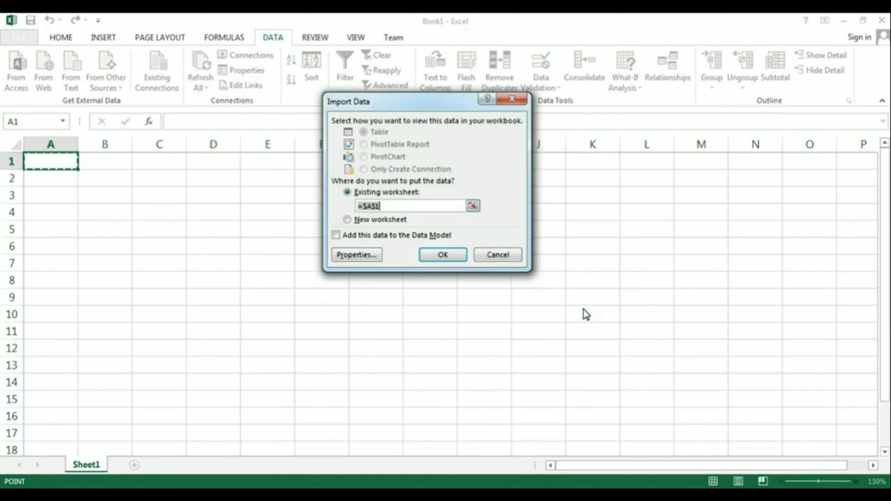
pyautogui.click(365, 191)
pyautogui.click(444, 256)
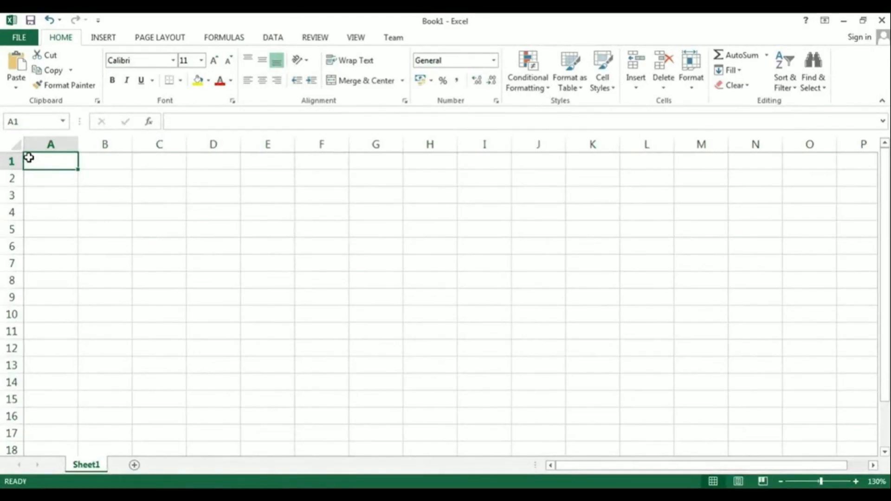
# - Start an import from Access and open the Book Database1 file from the Desktop as the data source
pyautogui.click(273, 40)
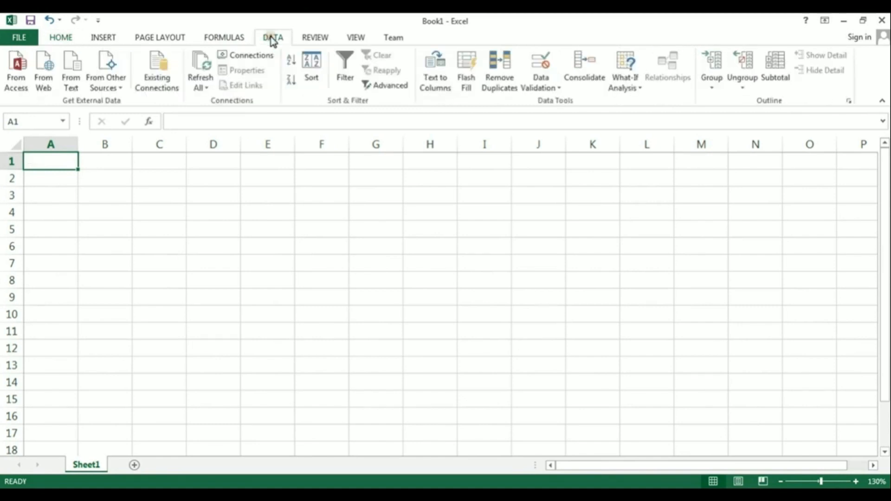
pyautogui.click(18, 74)
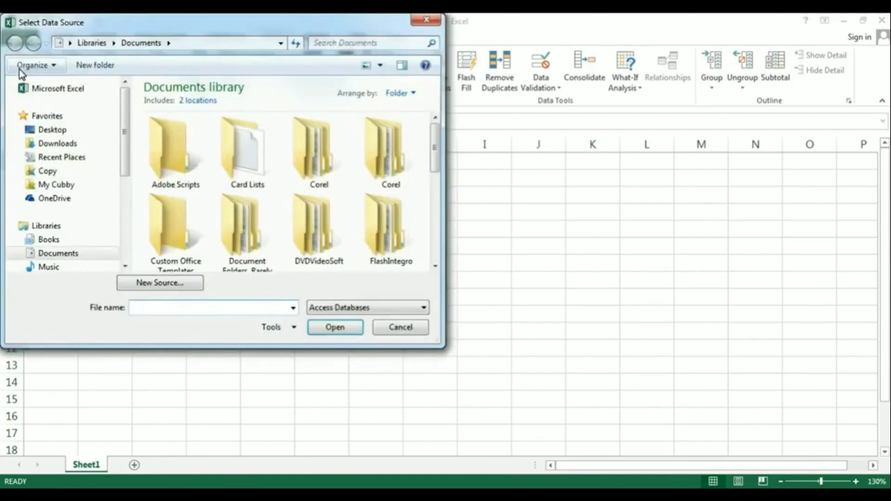
pyautogui.click(50, 130)
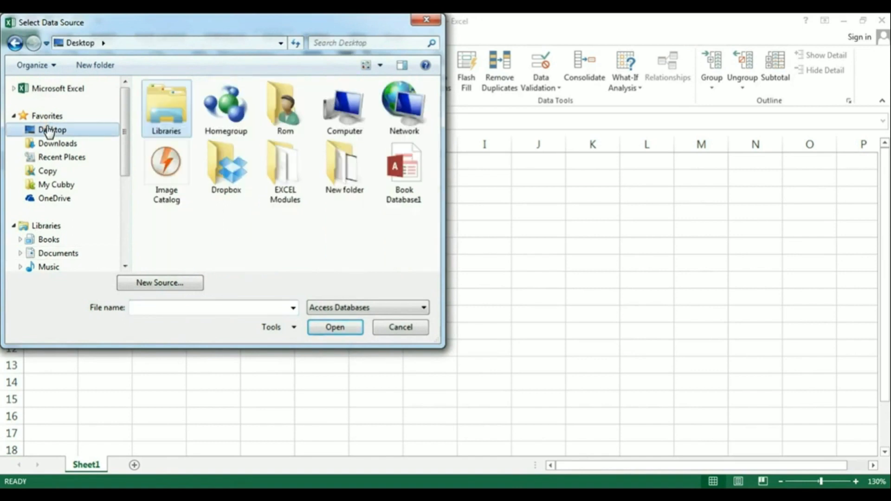
pyautogui.click(416, 175)
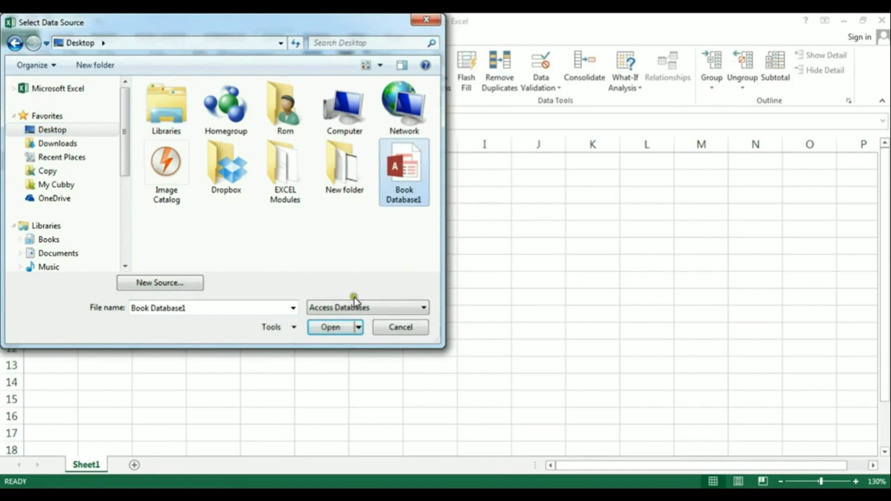
pyautogui.click(328, 328)
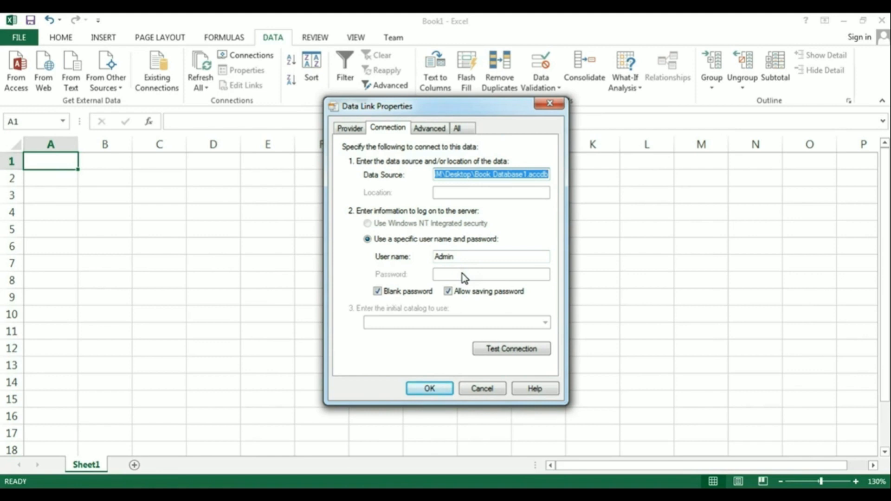
# - Accept the database connection with DB_MODE_READWRITE as open mode, and import the data as a table into the existing worksheet at =$A$1
pyautogui.click(430, 388)
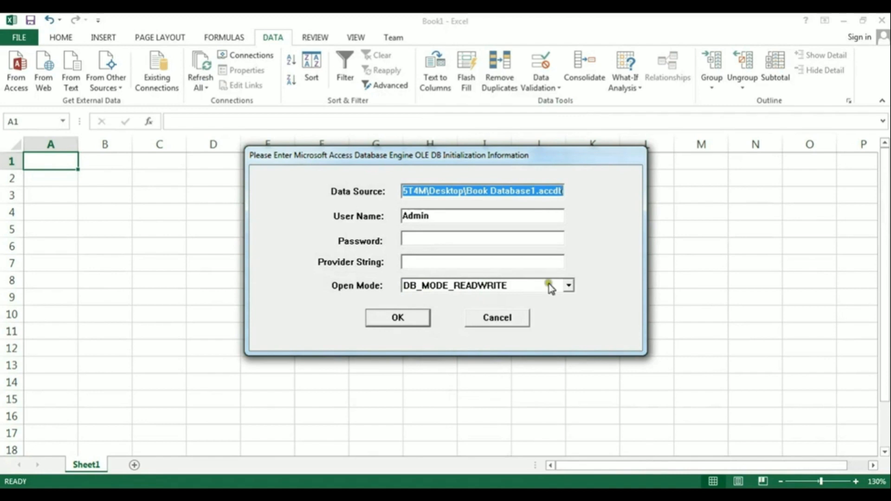
pyautogui.click(568, 286)
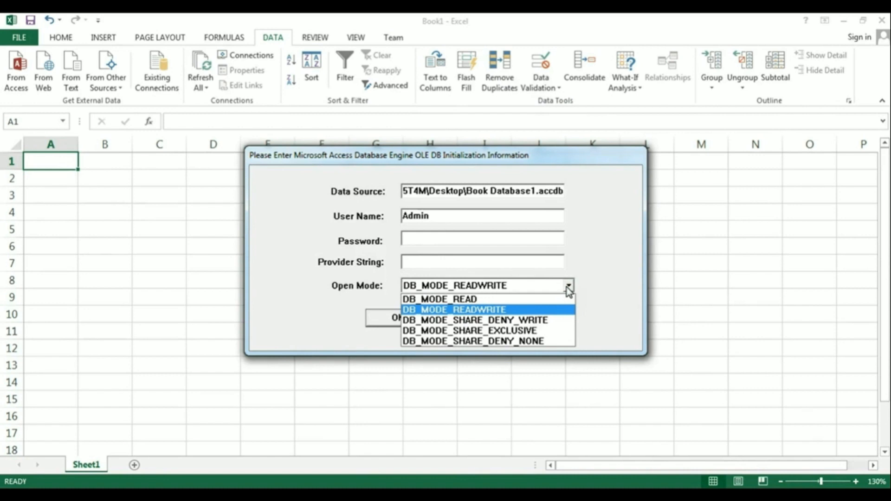
pyautogui.click(567, 287)
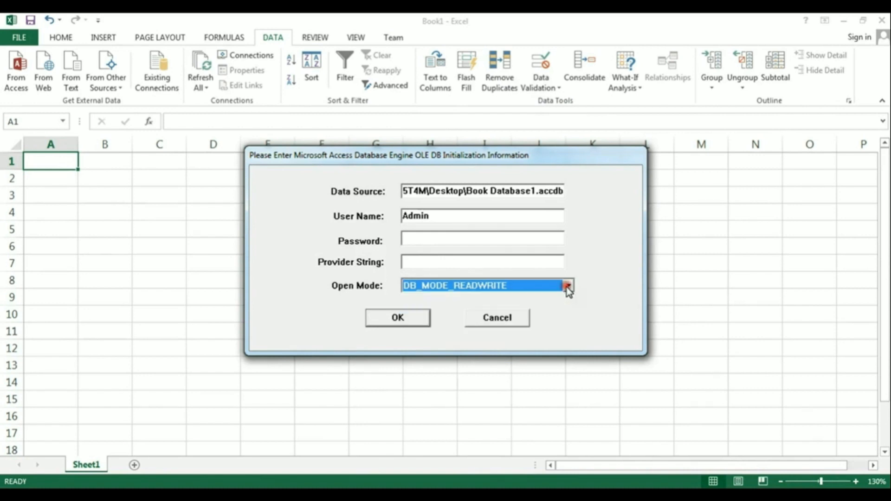
pyautogui.click(405, 319)
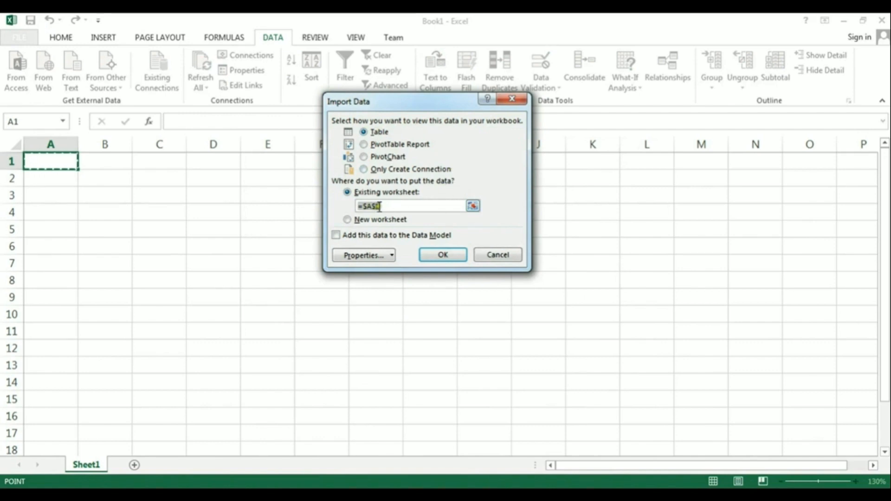
pyautogui.click(443, 255)
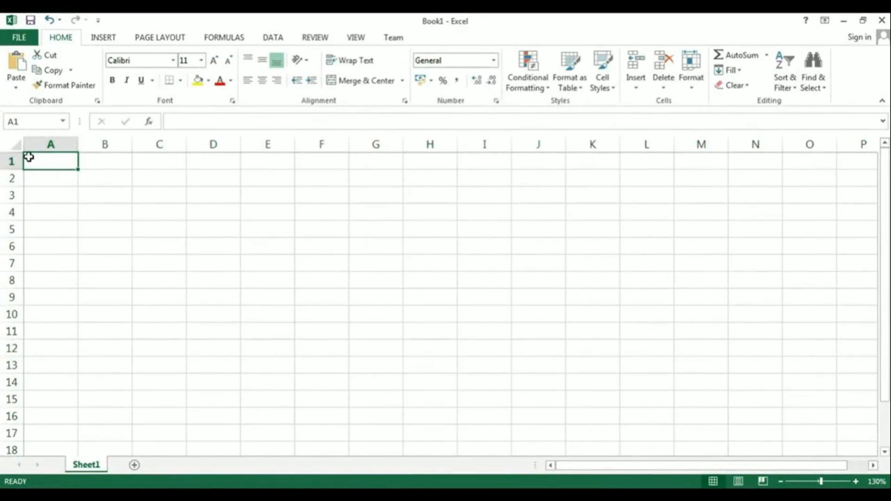
# - Start an import from text with the file The Nightspot Exercise from the Desktop
pyautogui.click(274, 39)
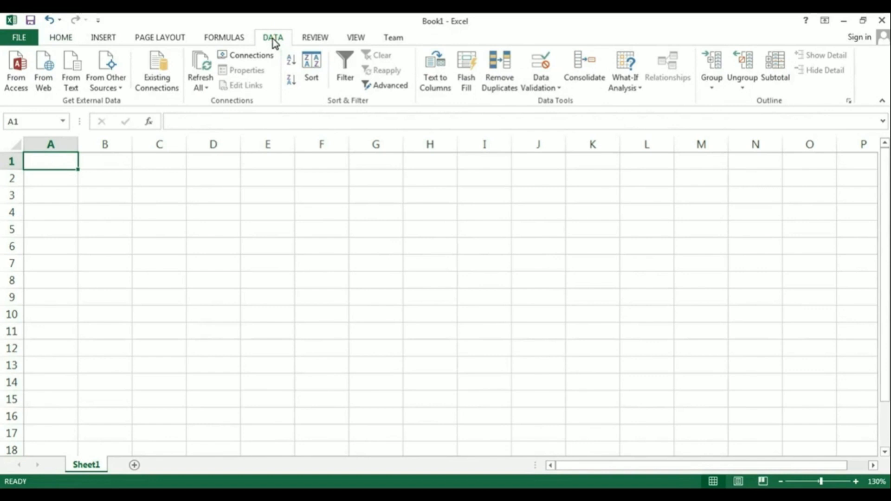
pyautogui.click(74, 69)
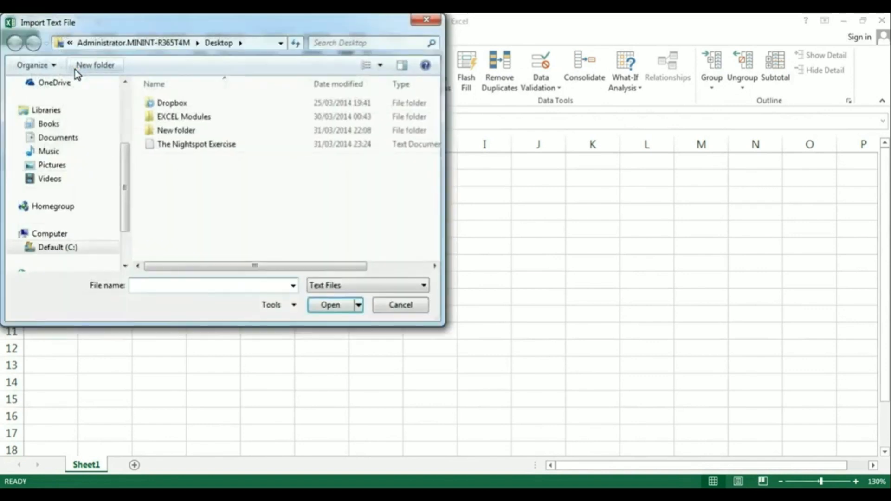
pyautogui.click(175, 146)
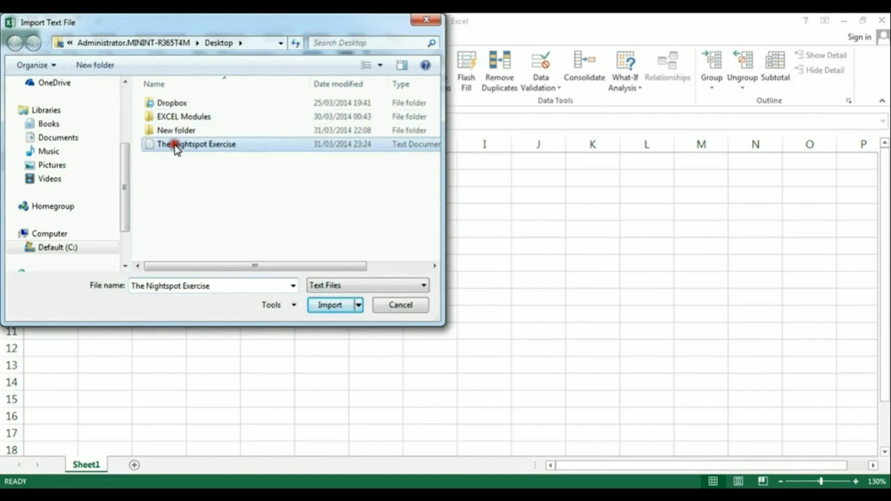
pyautogui.click(329, 304)
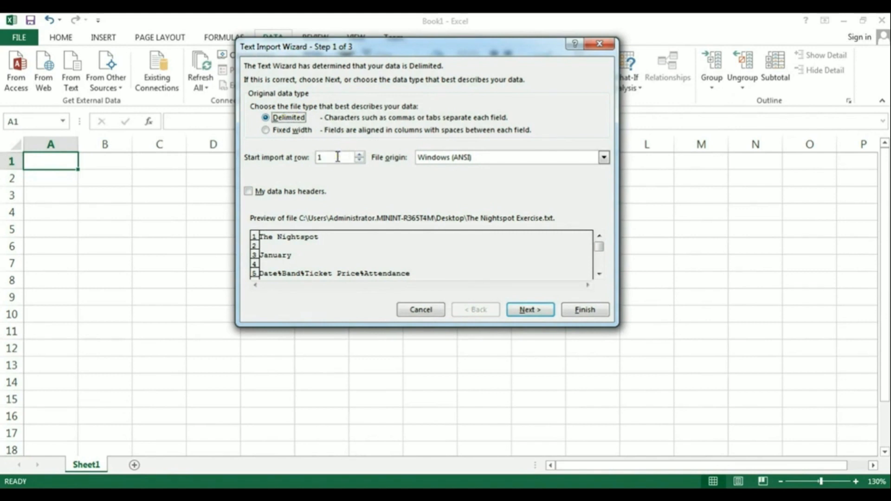
# - Mark the delimited Nightspot data as having headers and proceed to the delimiter settings
pyautogui.click(249, 192)
pyautogui.click(248, 192)
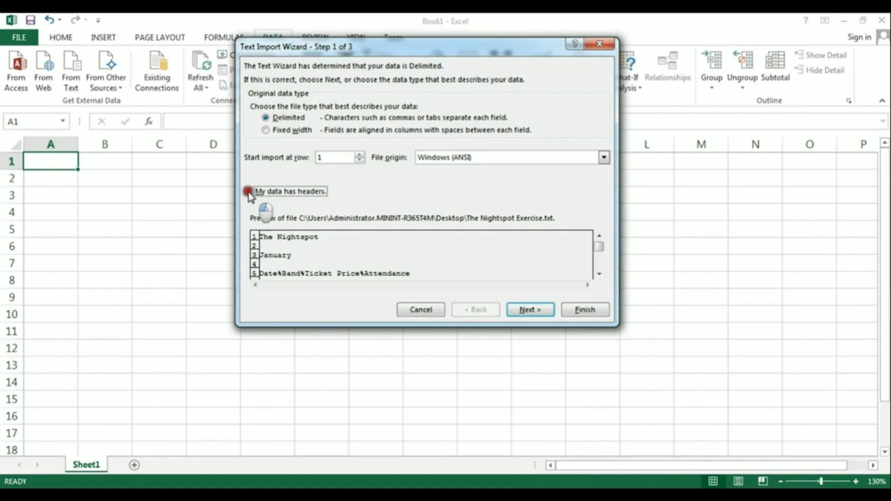
pyautogui.click(524, 311)
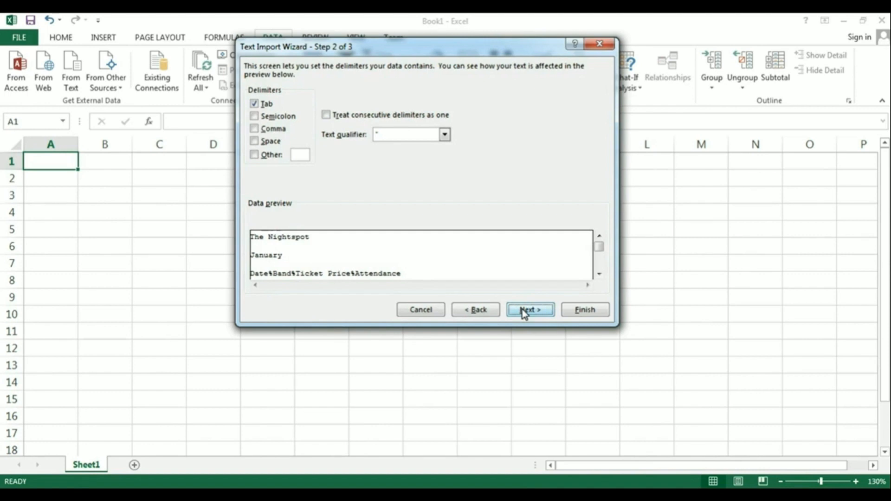
# - Check the data preview rows, add % as an Other delimiter alongside Tab, and proceed to the column formats
pyautogui.click(599, 273)
pyautogui.click(599, 273)
pyautogui.click(599, 274)
pyautogui.click(600, 274)
pyautogui.click(600, 273)
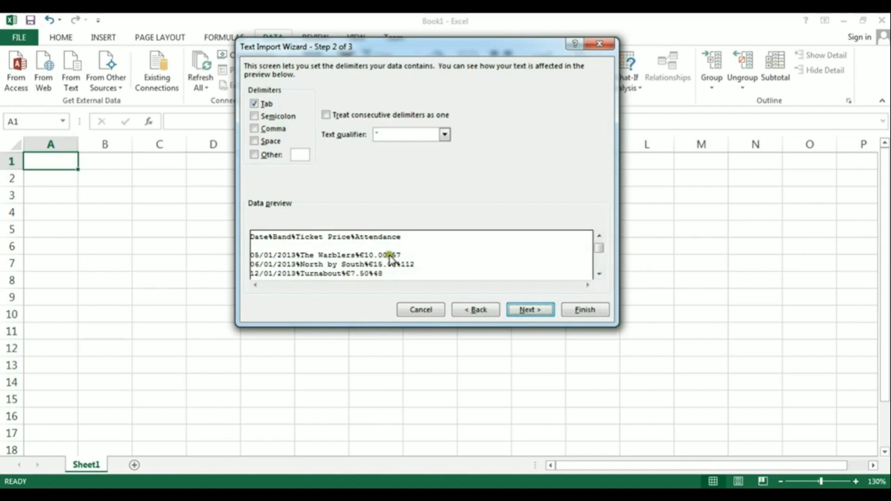
pyautogui.click(254, 154)
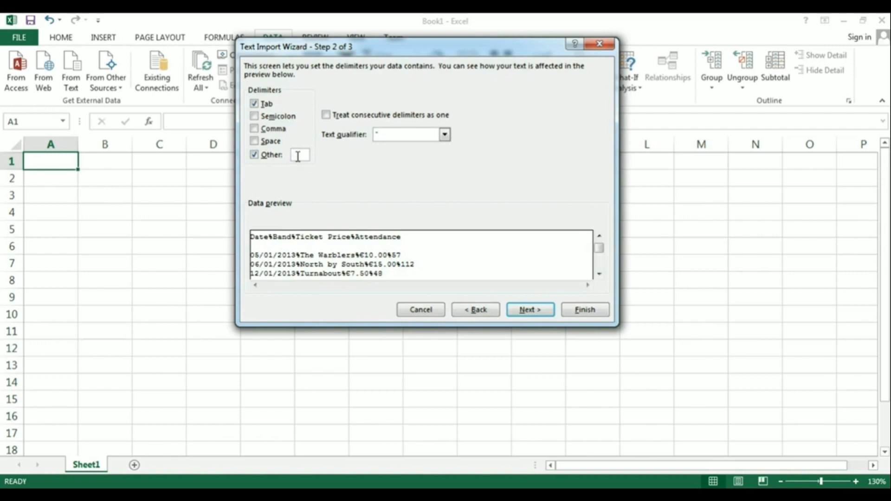
pyautogui.write('%')
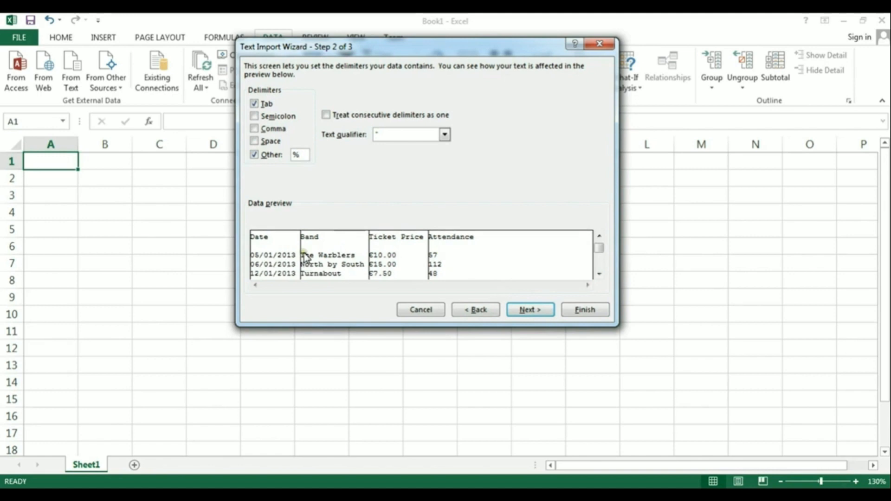
pyautogui.click(521, 309)
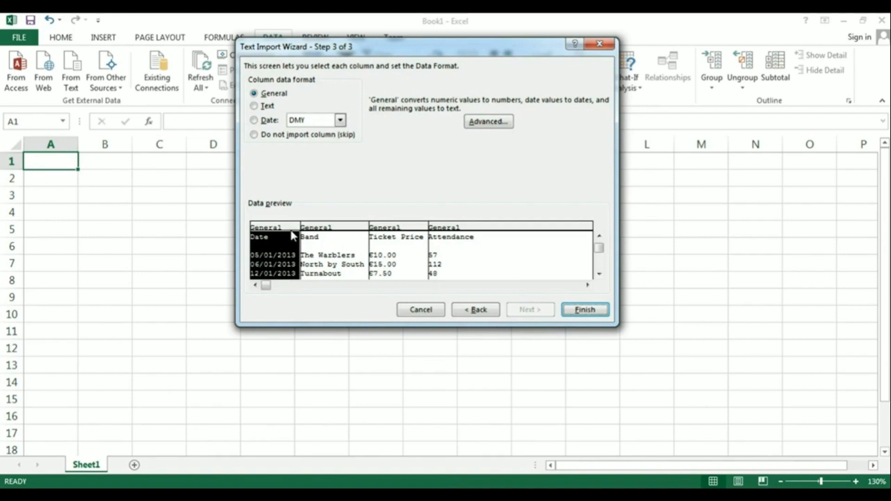
# - Format the Date column as Date DMY and the Band column as Text, and finish the import into the existing worksheet at =$A$1
pyautogui.click(257, 187)
pyautogui.click(253, 121)
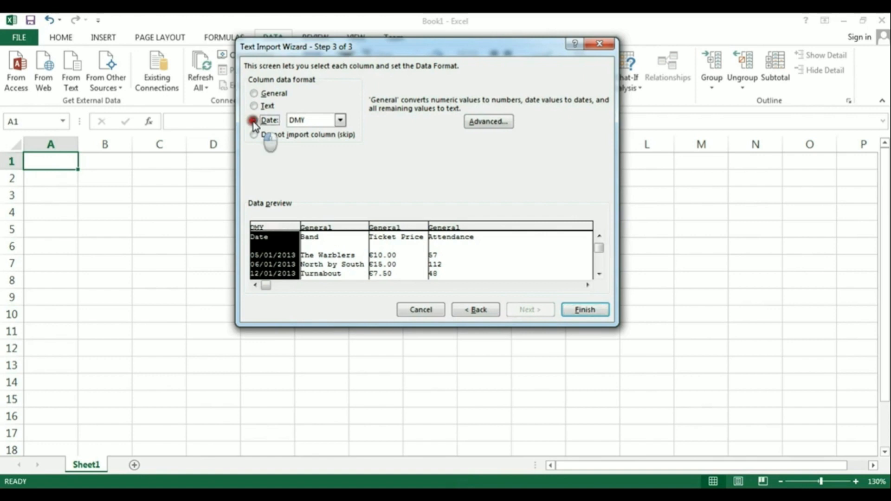
pyautogui.click(338, 227)
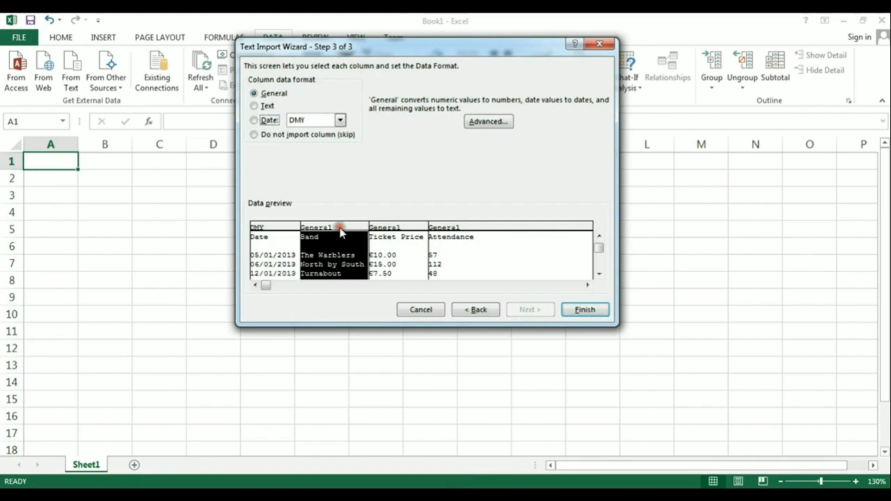
pyautogui.click(256, 106)
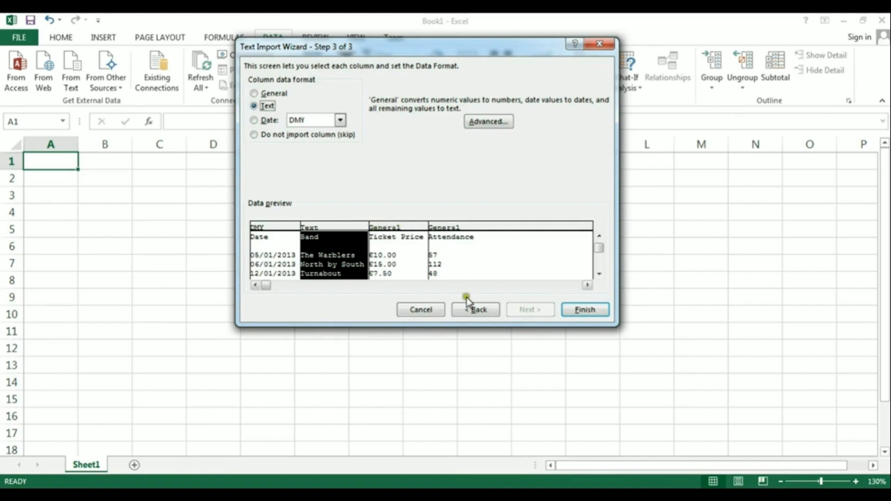
pyautogui.click(569, 309)
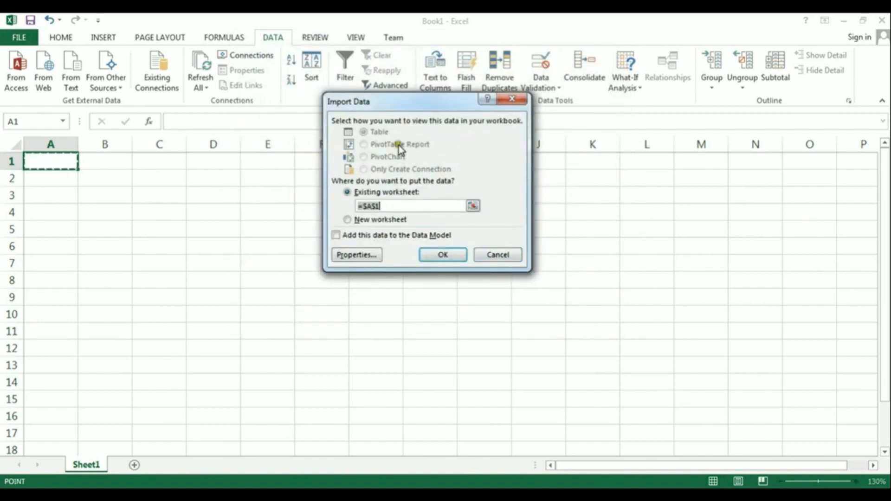
pyautogui.click(443, 255)
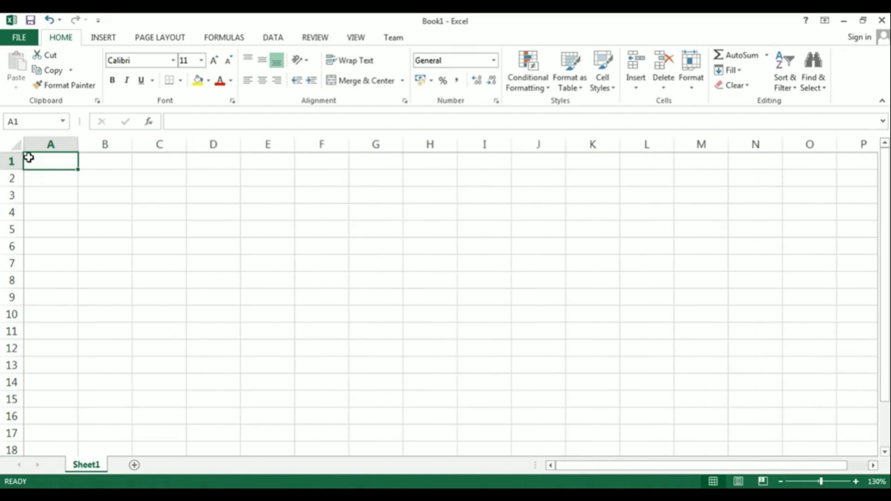
# - Start an import from Access and open the Book Database Exercise file from the Desktop as the data source
pyautogui.click(271, 38)
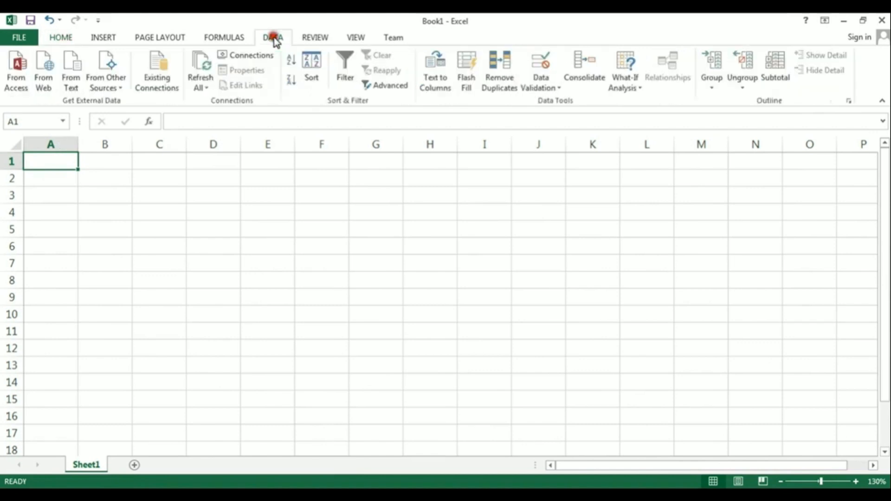
pyautogui.click(17, 69)
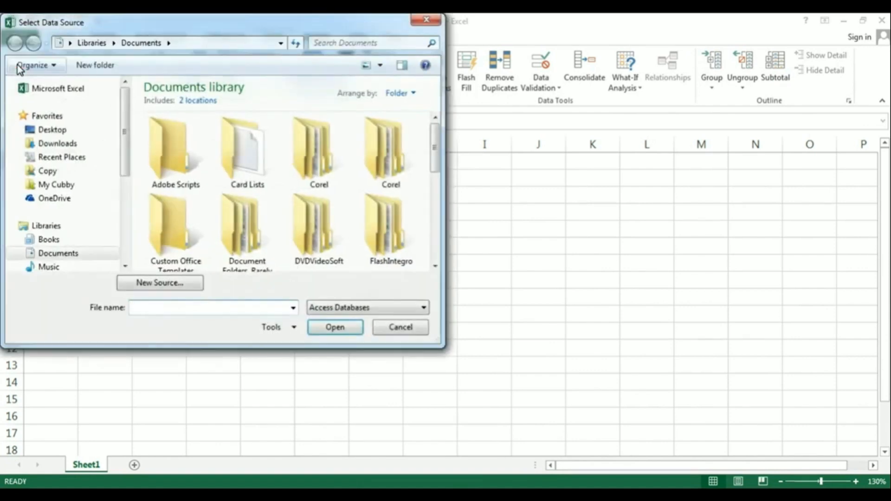
pyautogui.click(53, 129)
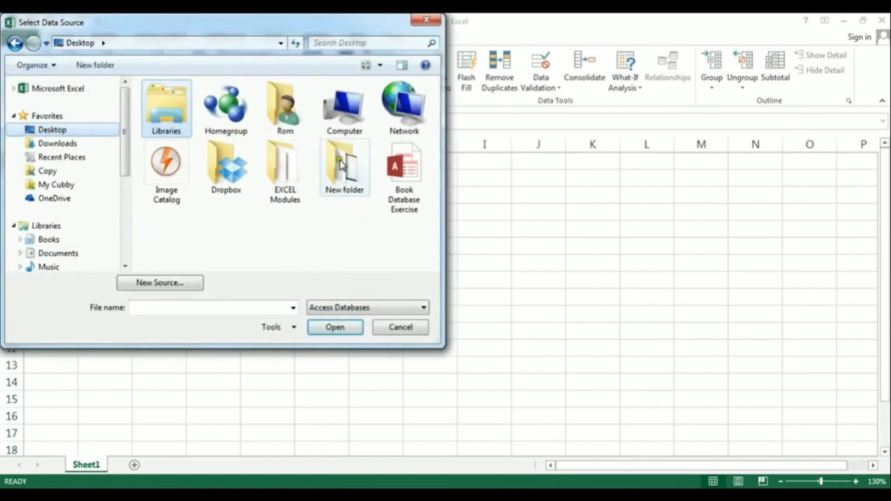
pyautogui.click(408, 175)
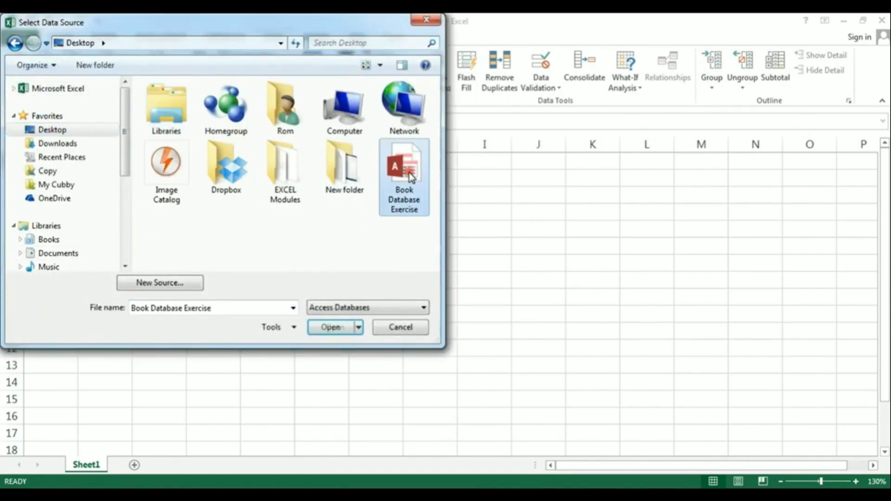
pyautogui.click(332, 327)
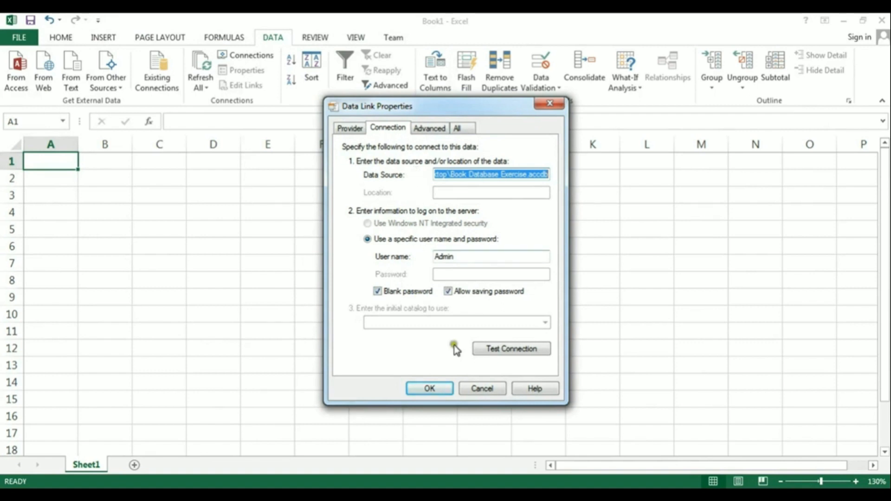
# - Accept the default database connection settings and import the exercise data as a table into the existing worksheet at =$A$1
pyautogui.click(436, 388)
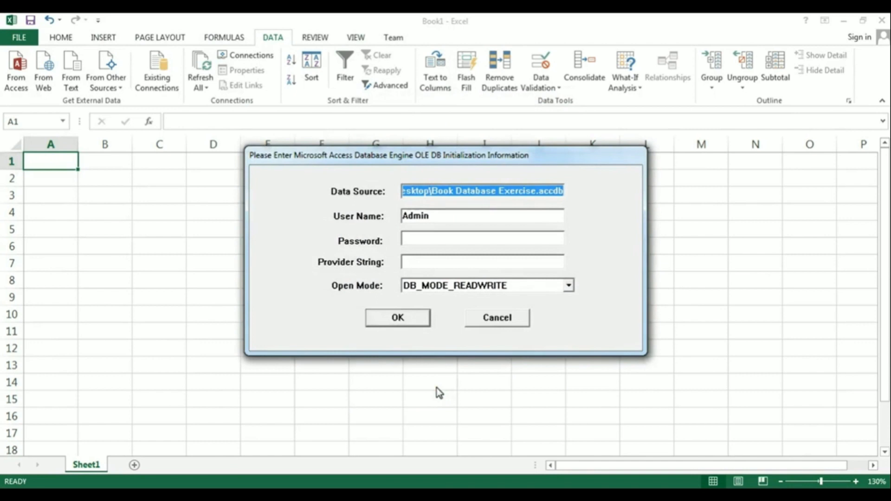
pyautogui.click(395, 319)
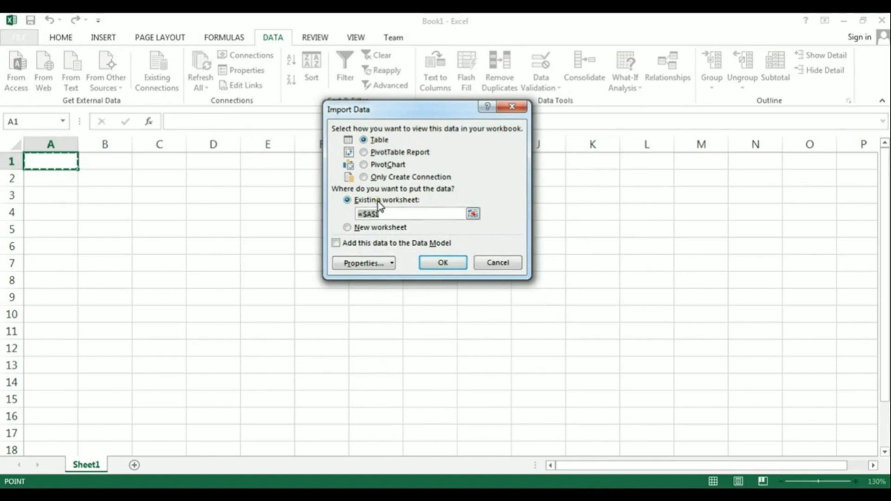
pyautogui.click(440, 263)
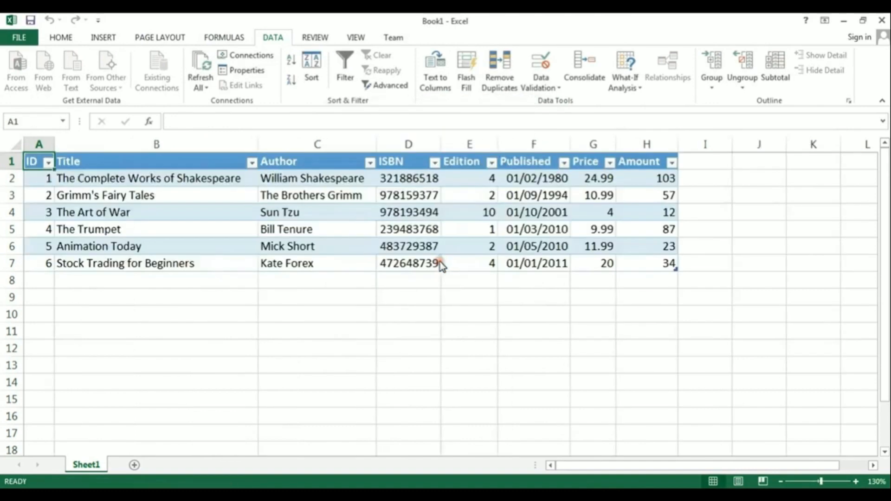
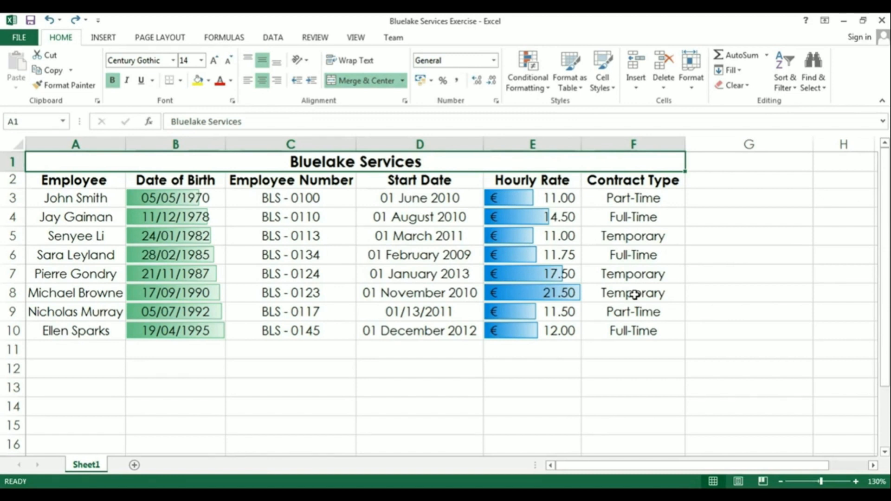
pyautogui.moveTo(392, 199); pyautogui.dragTo(394, 326)
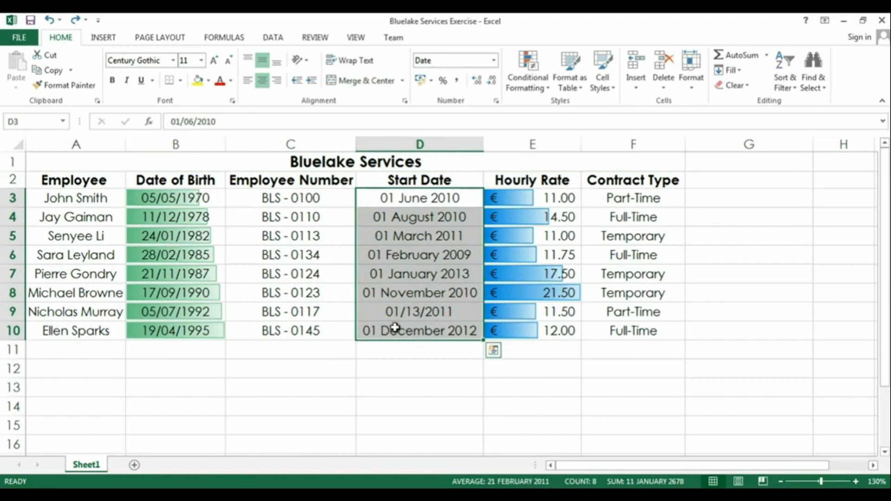
pyautogui.click(531, 77)
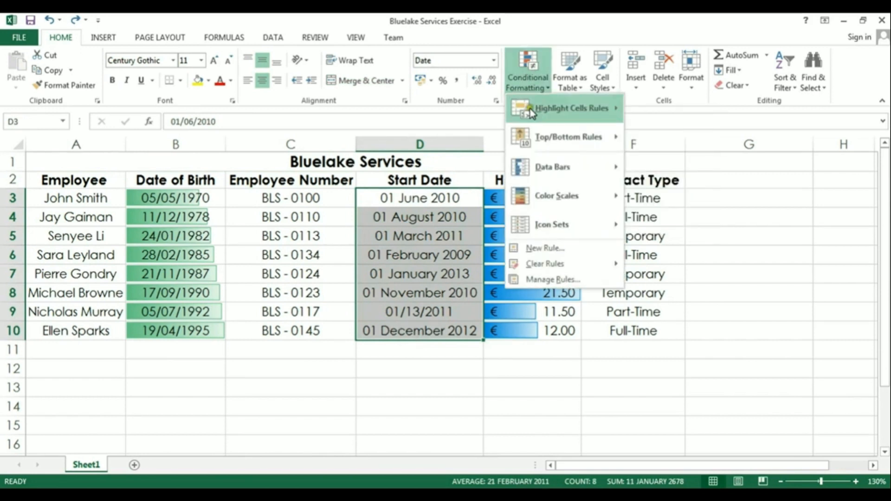
pyautogui.moveTo(528, 175)
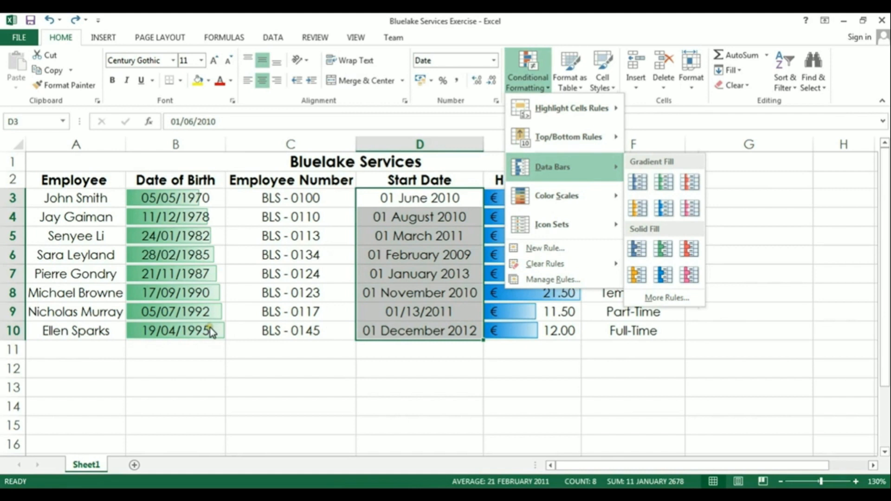
pyautogui.click(30, 157)
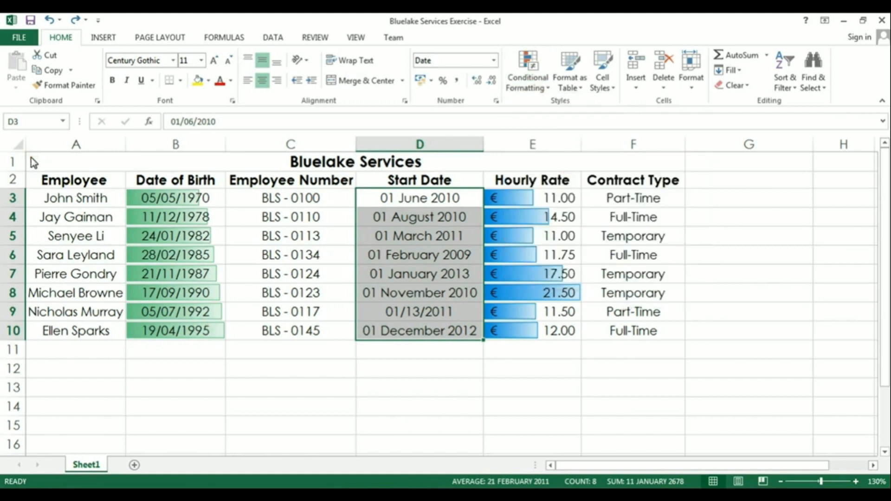
pyautogui.click(31, 160)
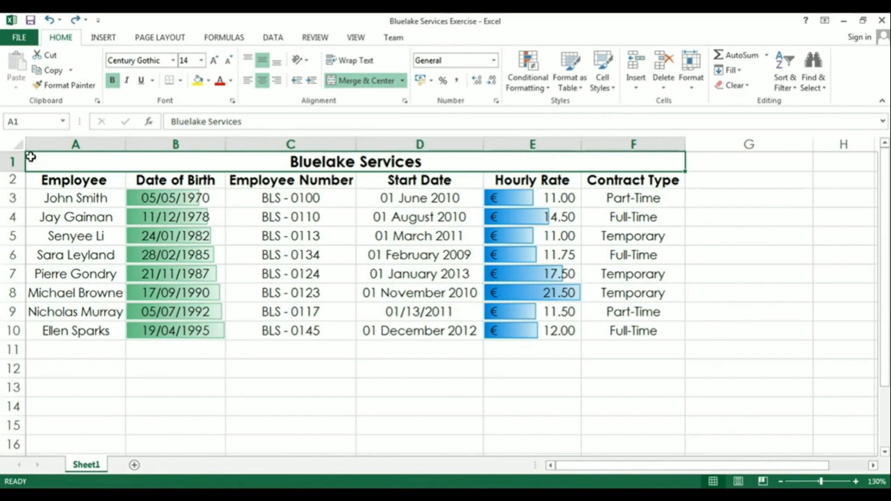
# - Convert the employee data in A2:F10, headers included, into a table using Quick Analysis
pyautogui.moveTo(41, 180); pyautogui.dragTo(628, 323)
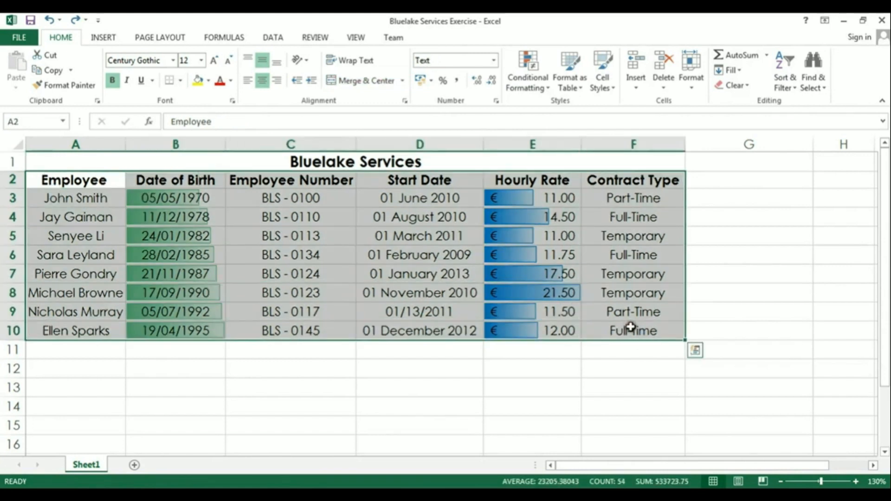
pyautogui.click(695, 351)
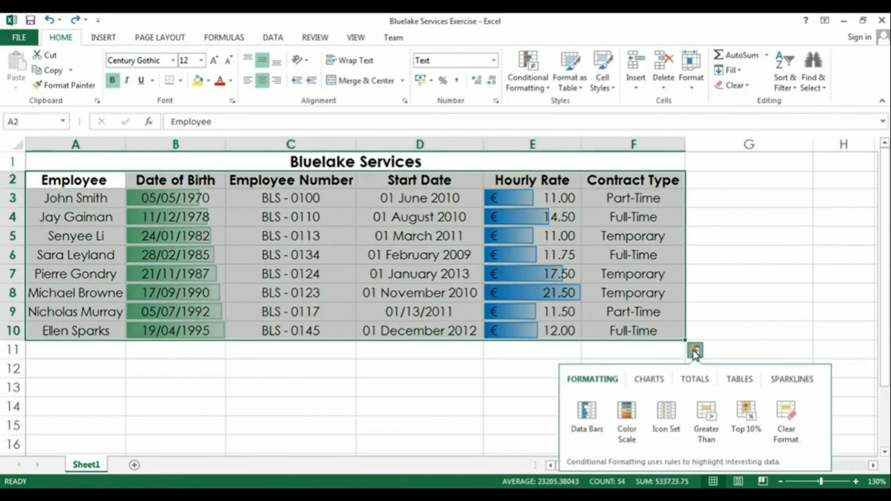
pyautogui.click(737, 384)
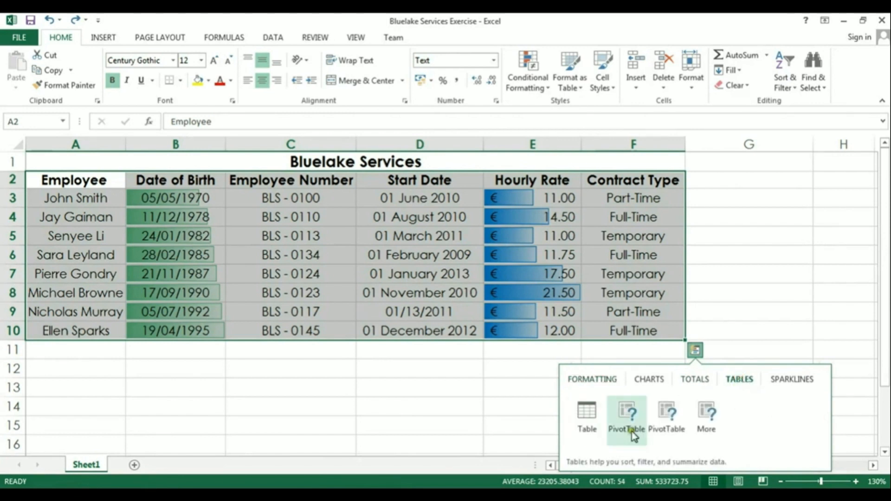
pyautogui.click(591, 414)
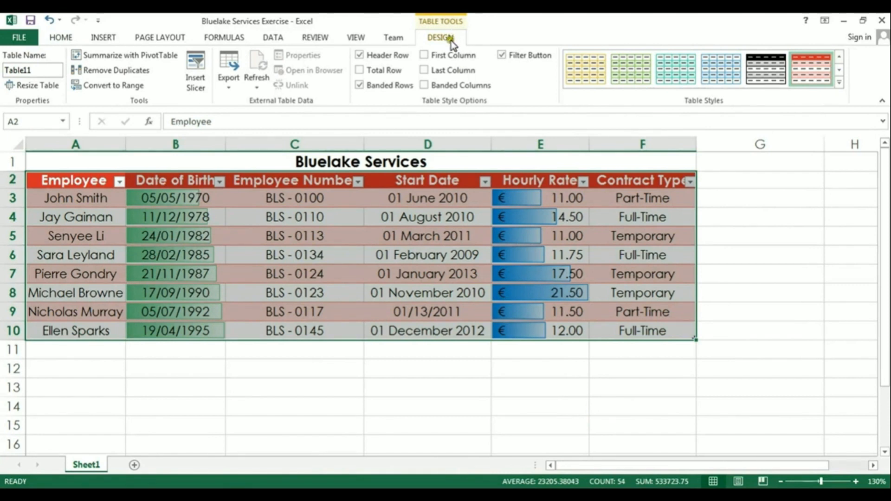
# - Apply the plain, uncoloured first Light style to the employee table
pyautogui.click(839, 84)
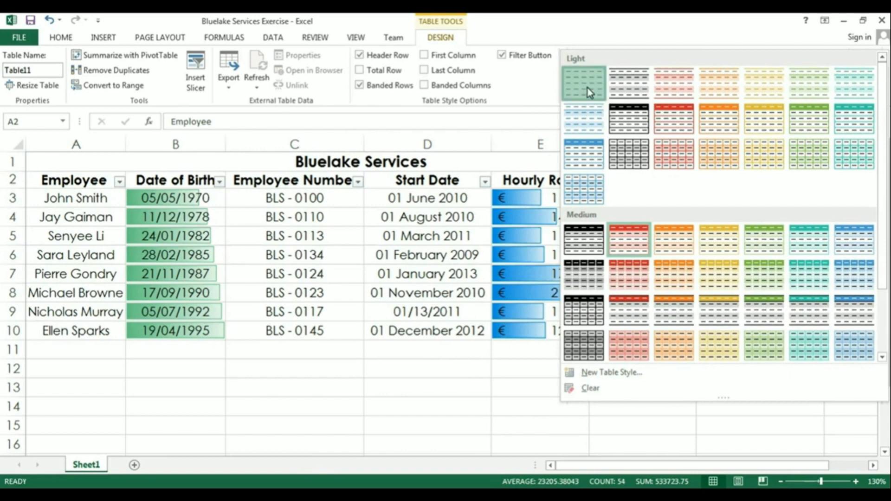
pyautogui.click(588, 92)
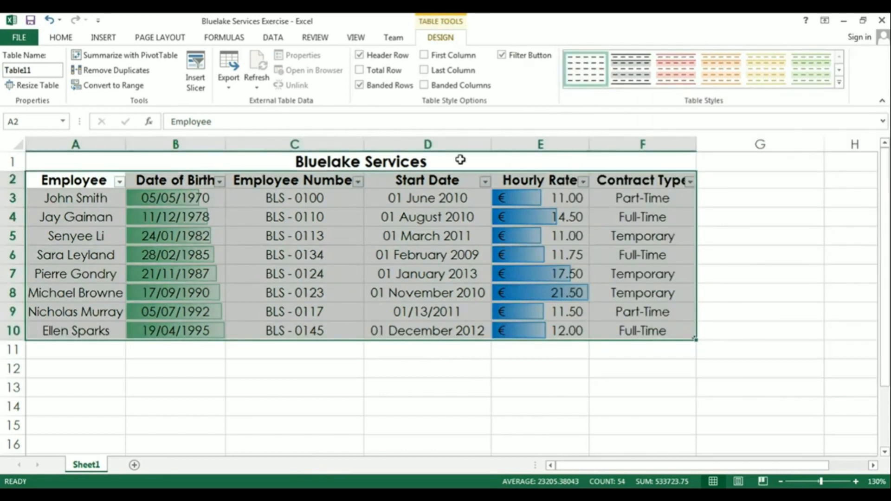
pyautogui.click(425, 236)
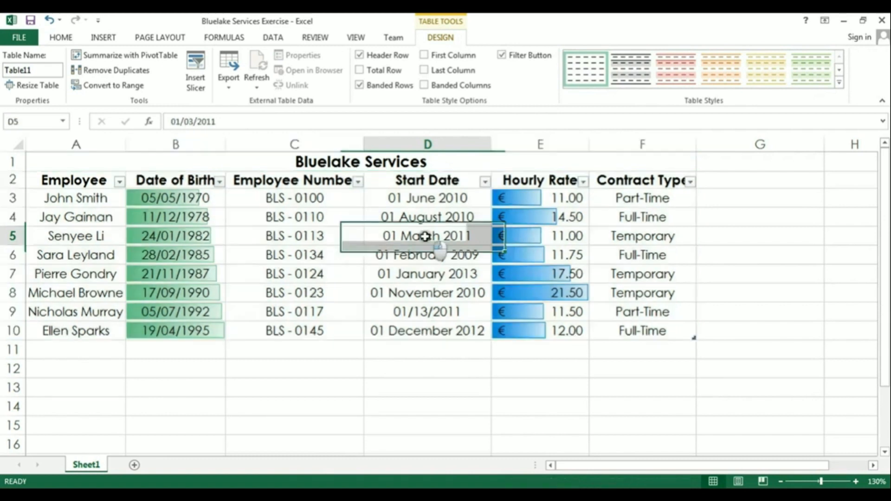
# - Undo the table style change and the table creation, and select the Bluelake Services title cell
pyautogui.click(49, 21)
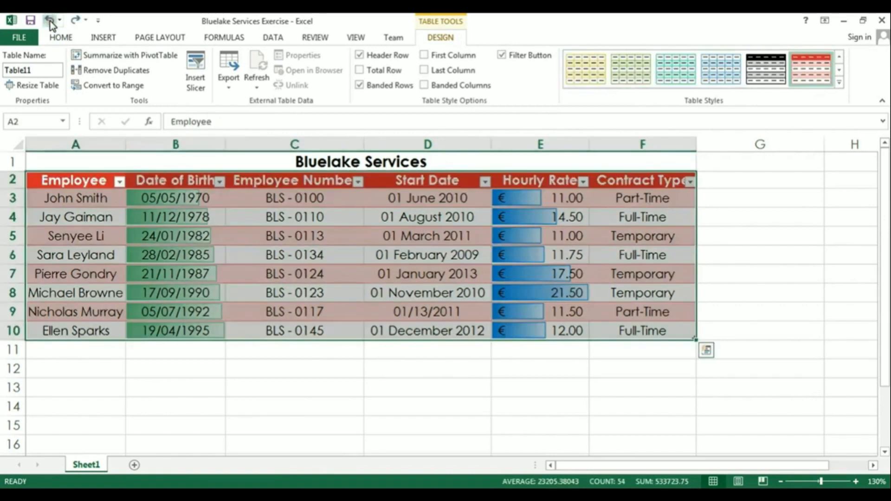
pyautogui.click(50, 21)
pyautogui.click(45, 159)
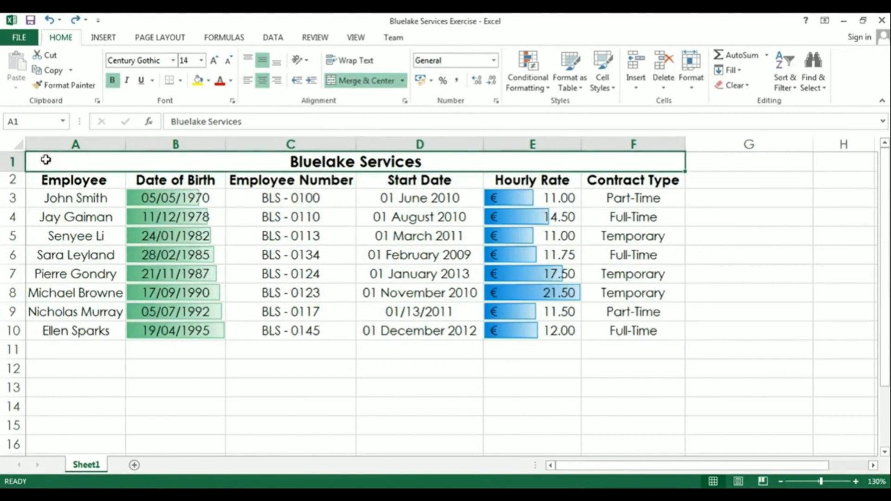
# - Insert a table over the range $A$2:$F$10 with the option My table has headers enabled
pyautogui.click(104, 37)
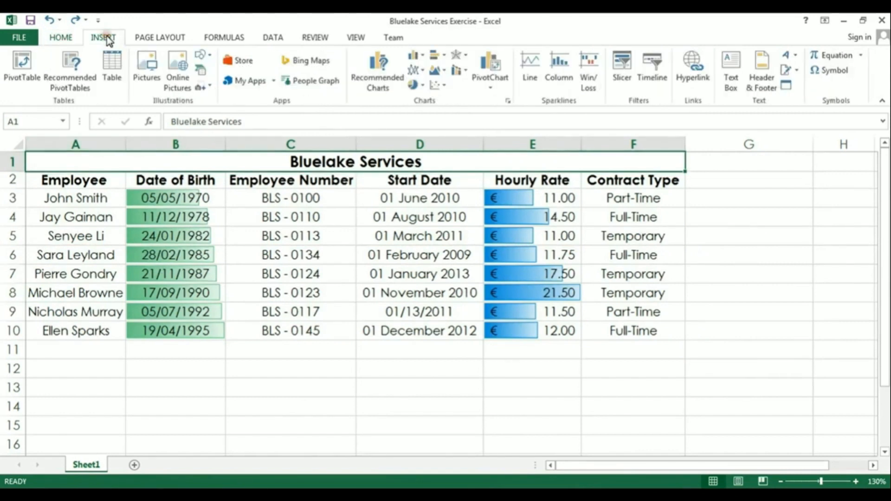
pyautogui.click(111, 65)
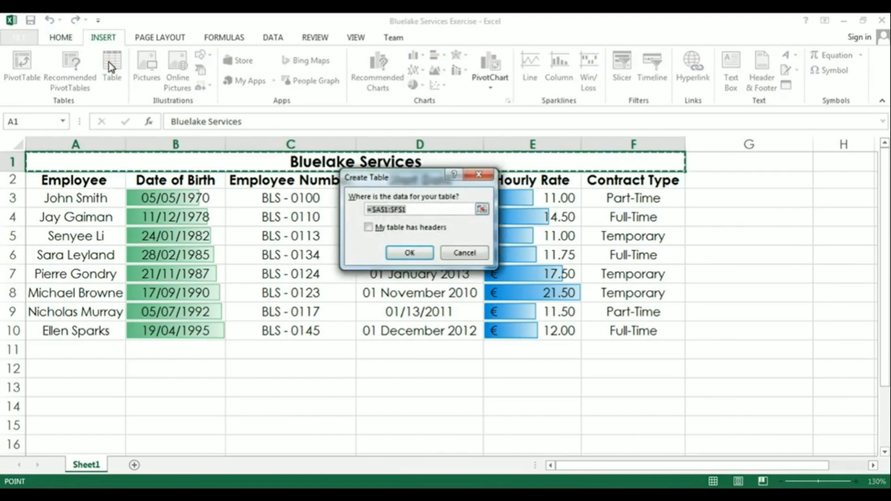
pyautogui.click(407, 178)
pyautogui.moveTo(407, 178); pyautogui.dragTo(766, 179)
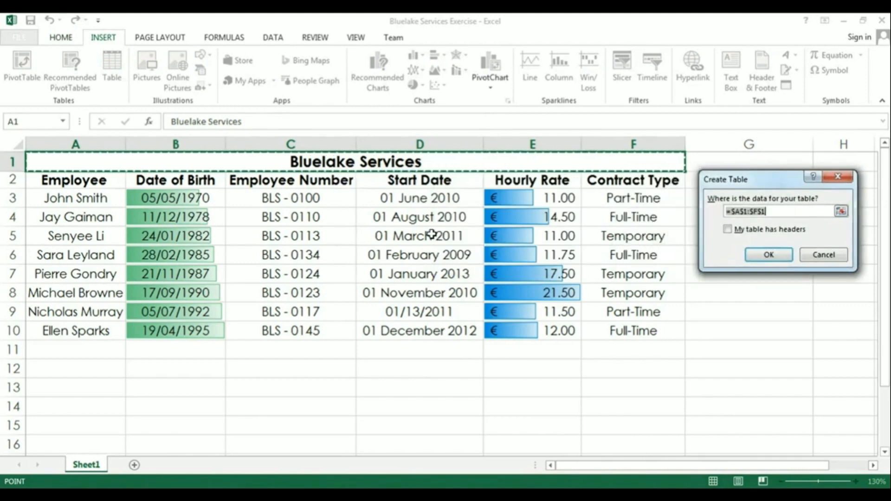
pyautogui.moveTo(44, 179); pyautogui.dragTo(622, 330)
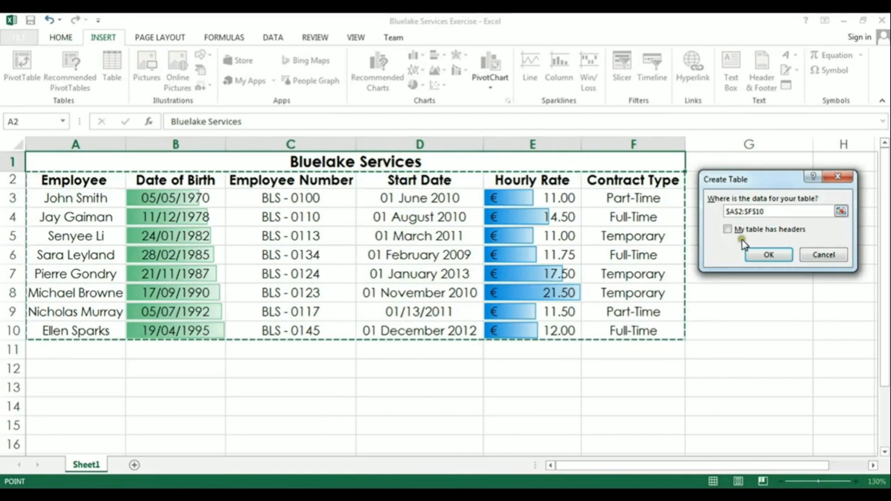
pyautogui.click(727, 229)
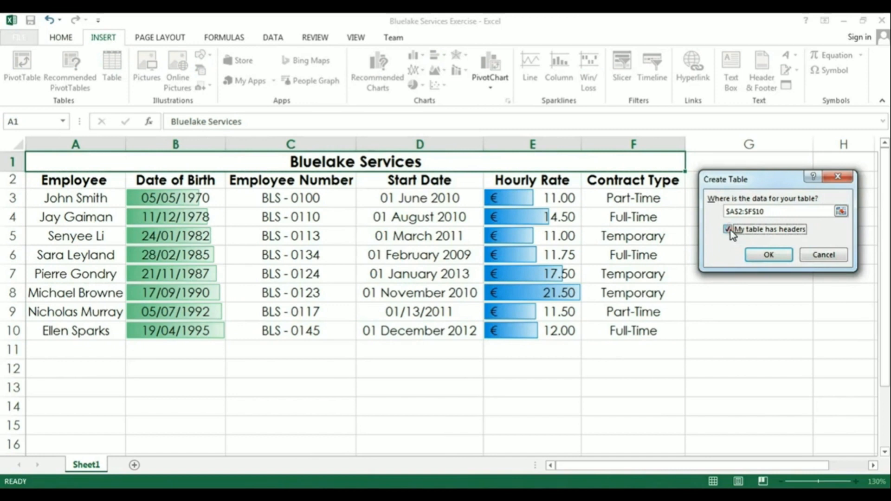
pyautogui.click(767, 255)
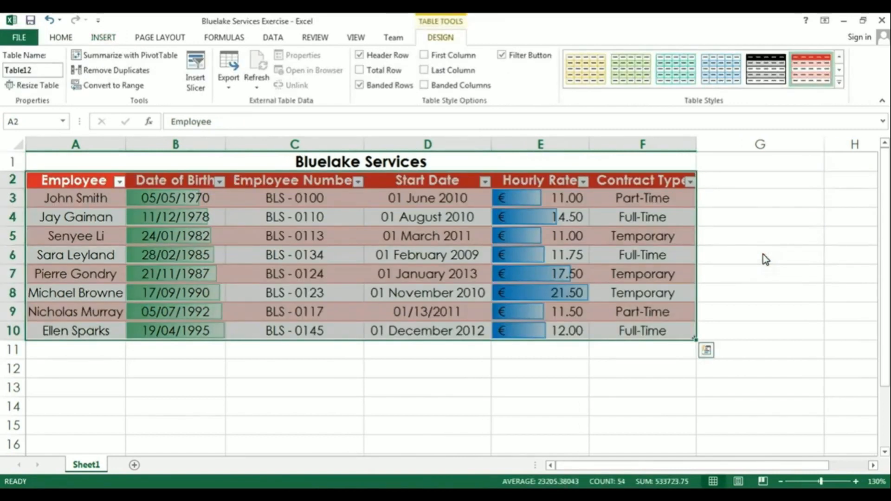
# - Apply Table Style Medium 3 to the employee table and deselect it
pyautogui.click(842, 84)
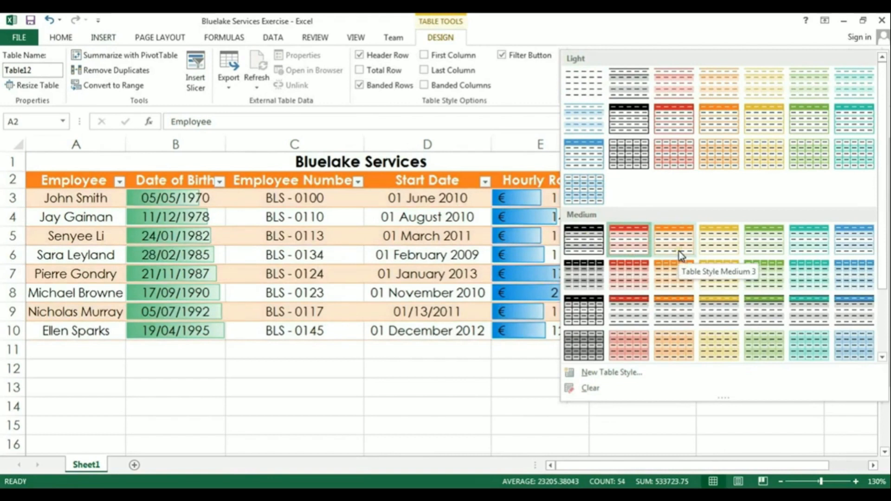
pyautogui.click(679, 255)
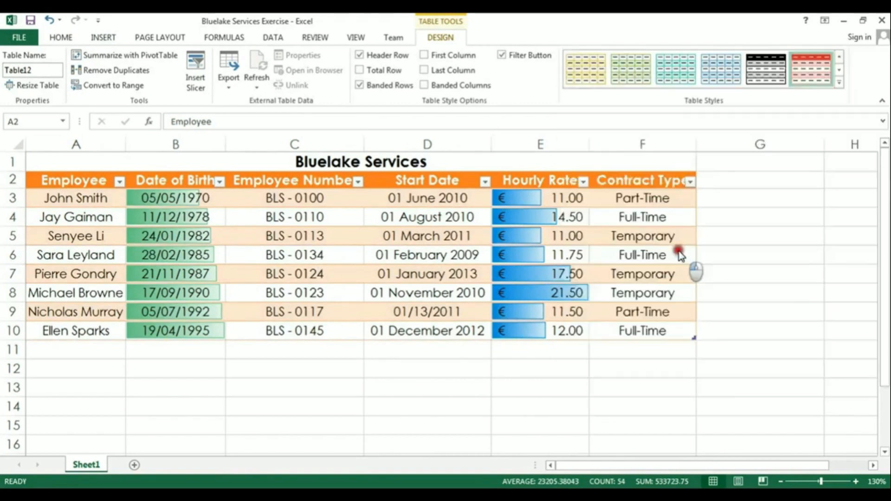
pyautogui.click(722, 241)
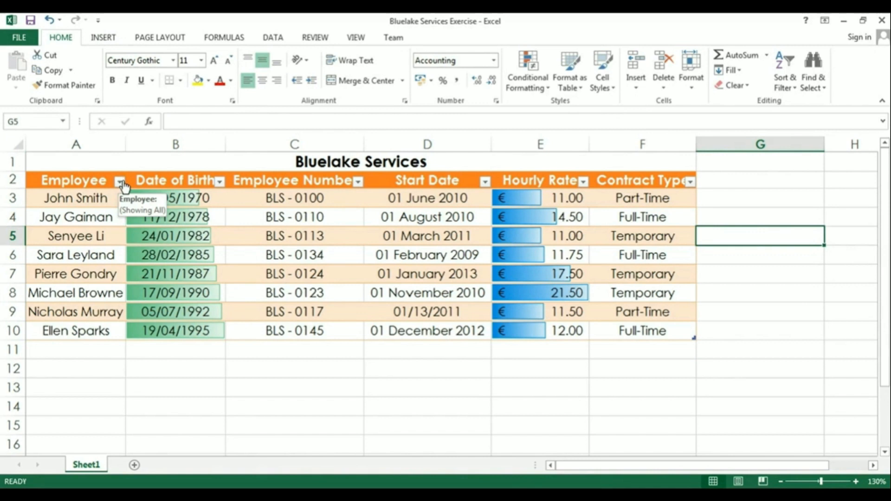
# - Examine the Employee column's sort and filter options and the general Sort & Filter commands
pyautogui.click(120, 182)
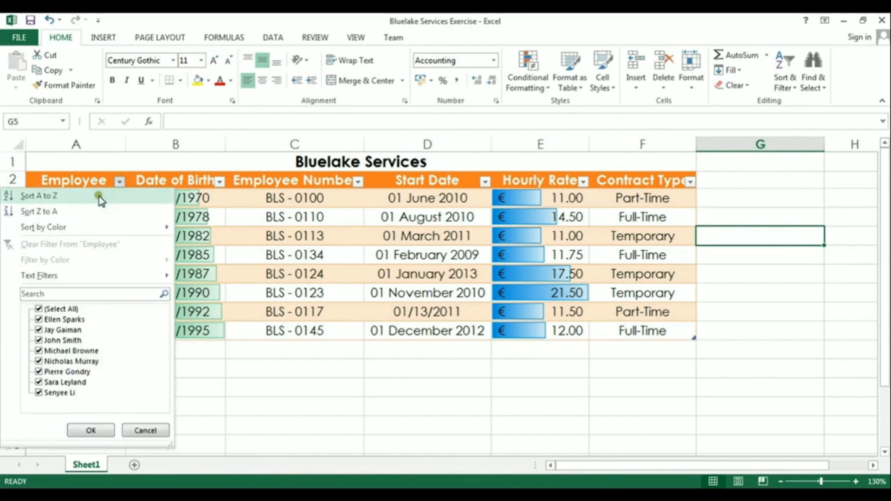
pyautogui.moveTo(98, 233)
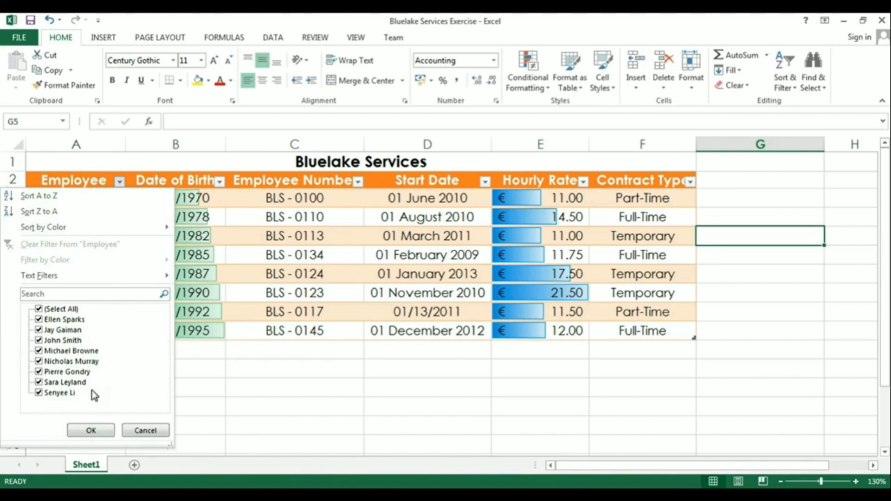
pyautogui.click(30, 159)
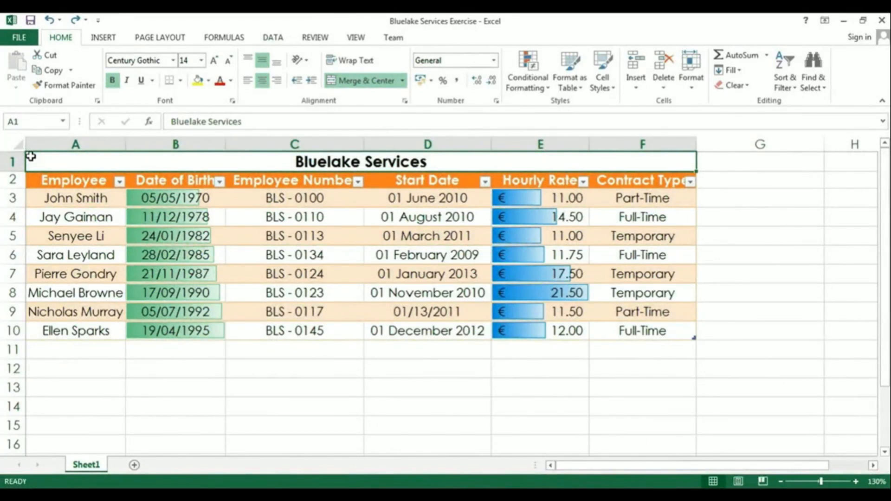
pyautogui.click(119, 181)
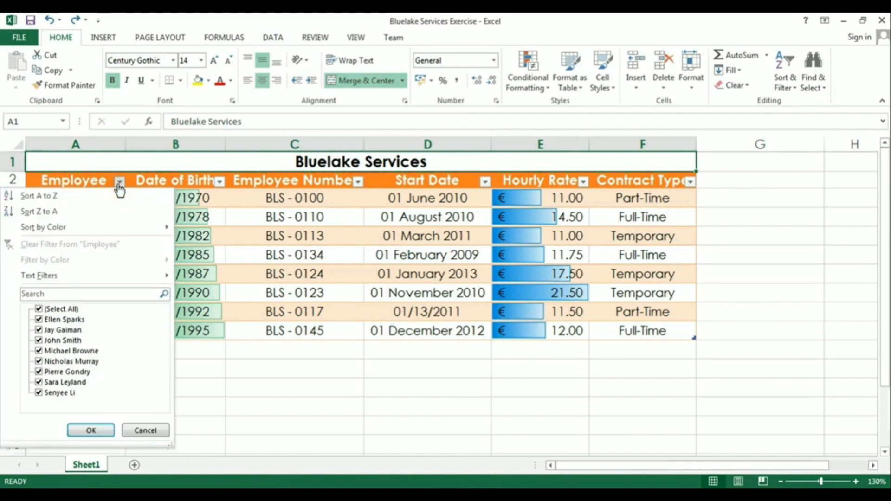
pyautogui.click(119, 182)
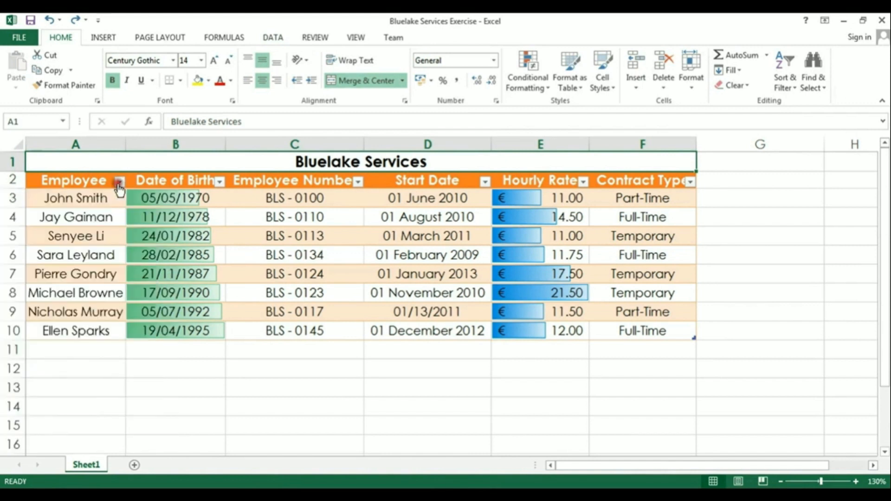
pyautogui.click(780, 87)
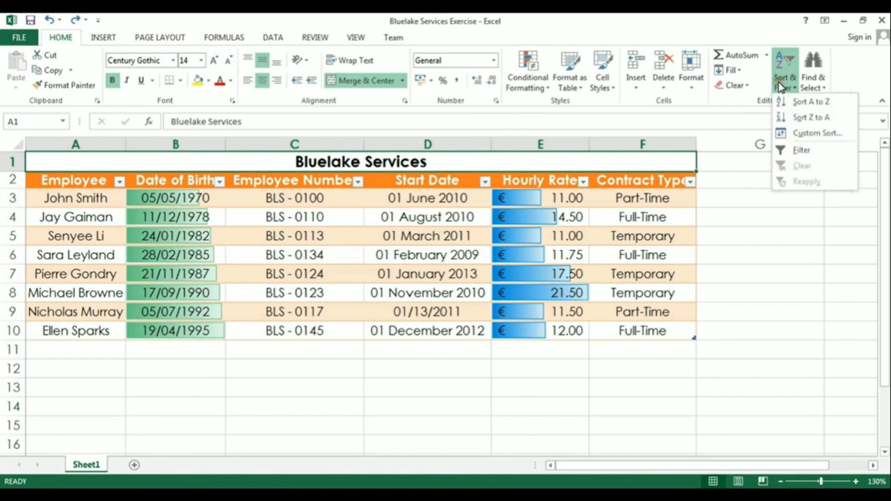
pyautogui.click(781, 86)
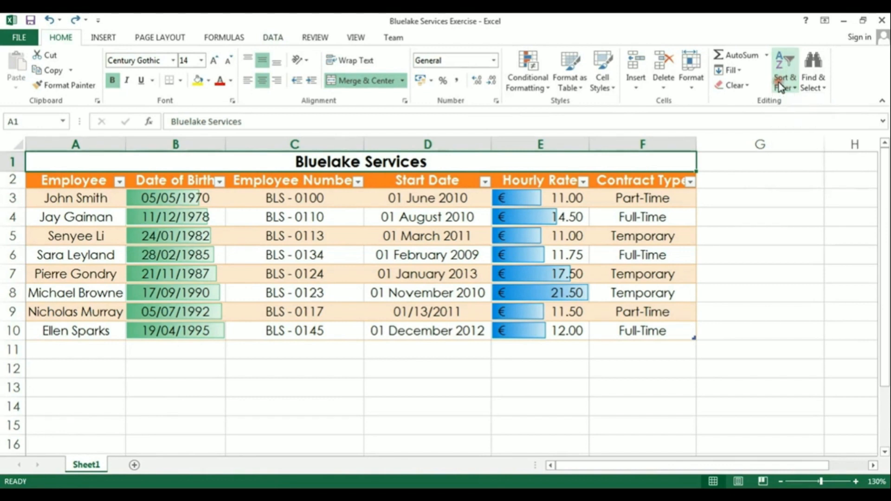
pyautogui.click(273, 38)
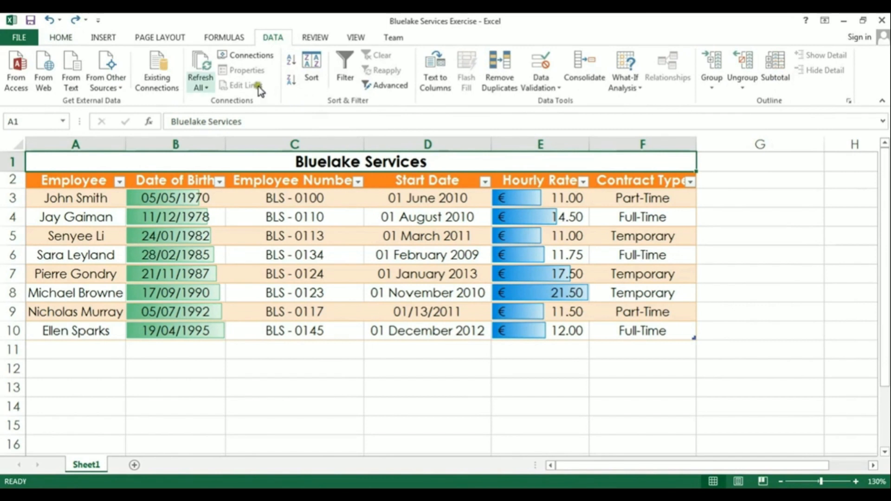
pyautogui.click(60, 38)
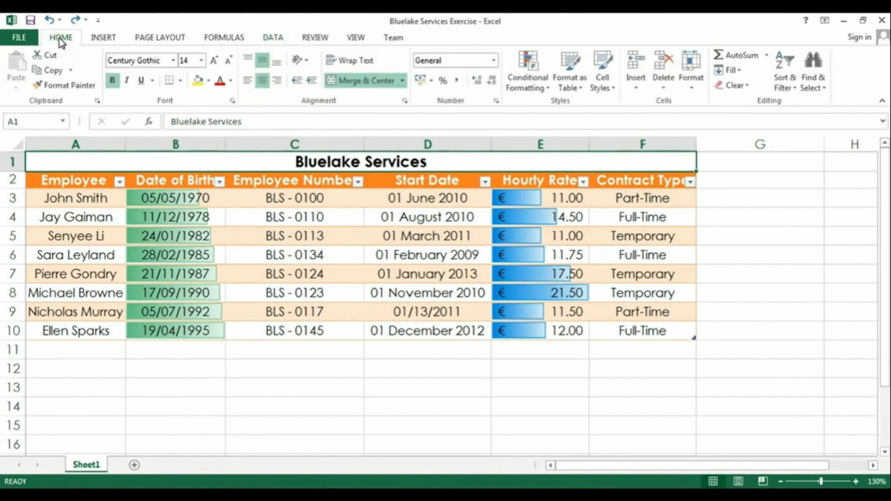
# - Compare the sort options offered for the Employee, Date of Birth and Hourly Rate columns
pyautogui.click(121, 182)
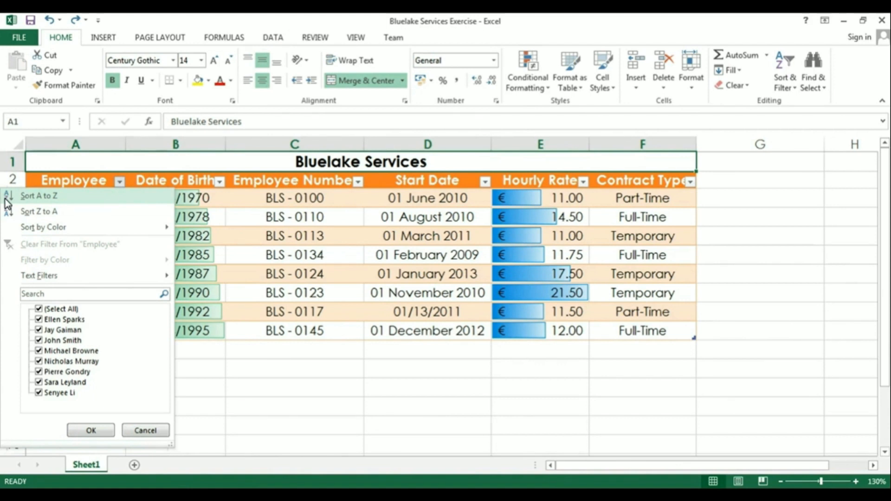
pyautogui.click(220, 182)
pyautogui.click(220, 181)
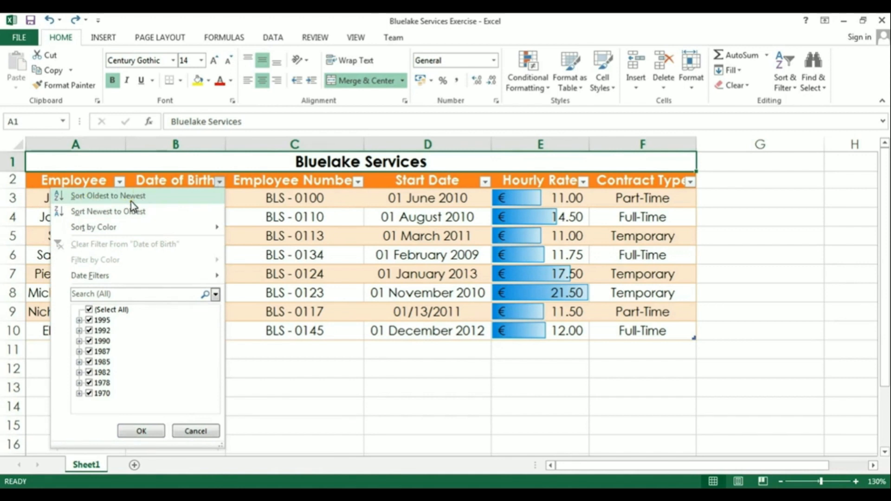
pyautogui.click(584, 182)
pyautogui.click(583, 181)
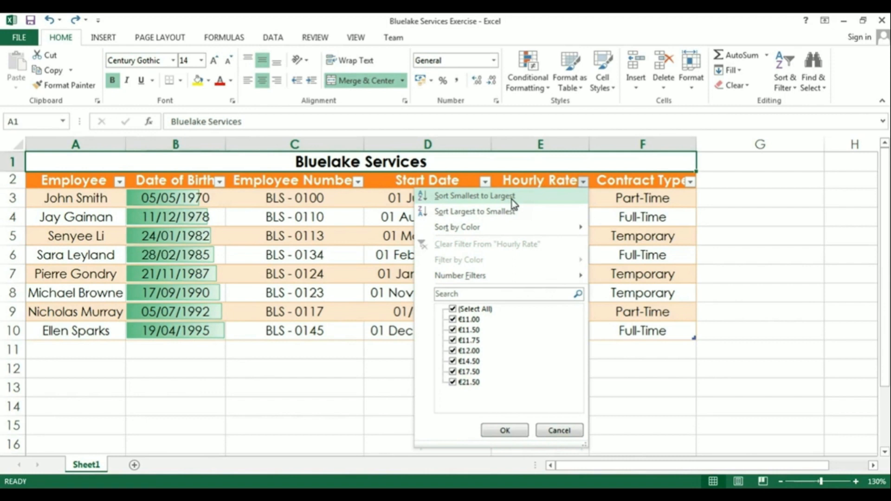
# - Sort the table by the Employee column from A to Z
pyautogui.click(120, 181)
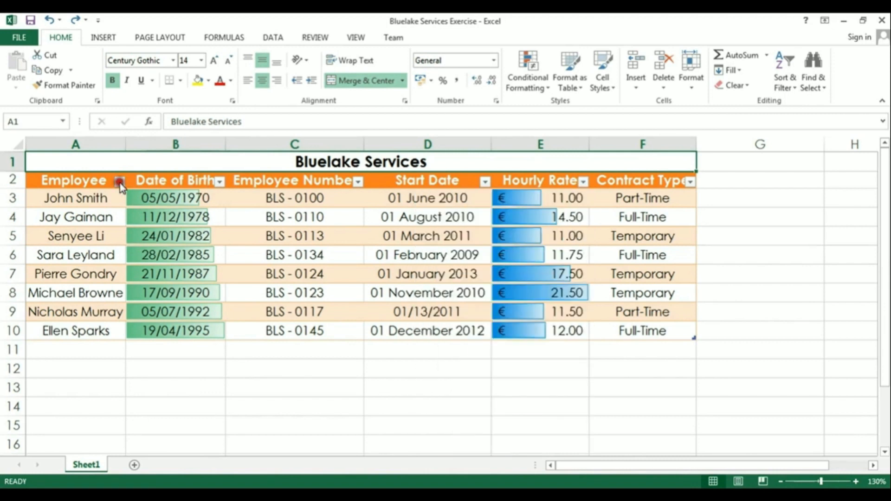
pyautogui.click(119, 182)
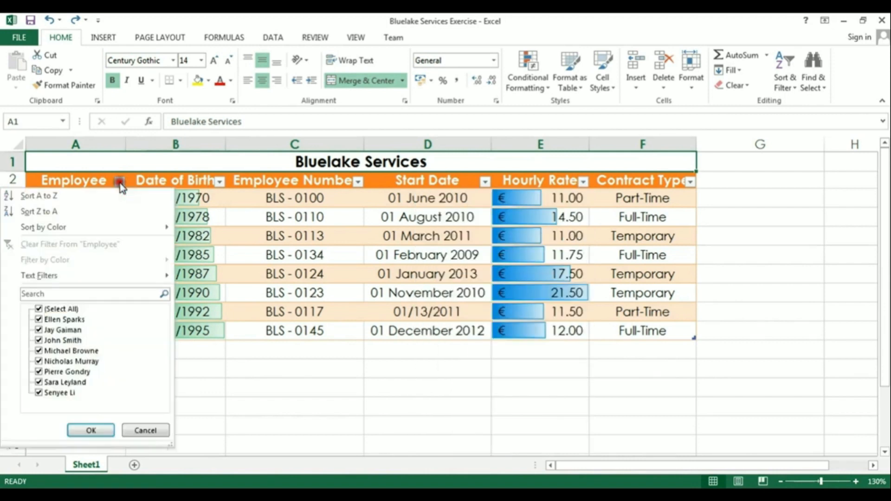
pyautogui.click(51, 197)
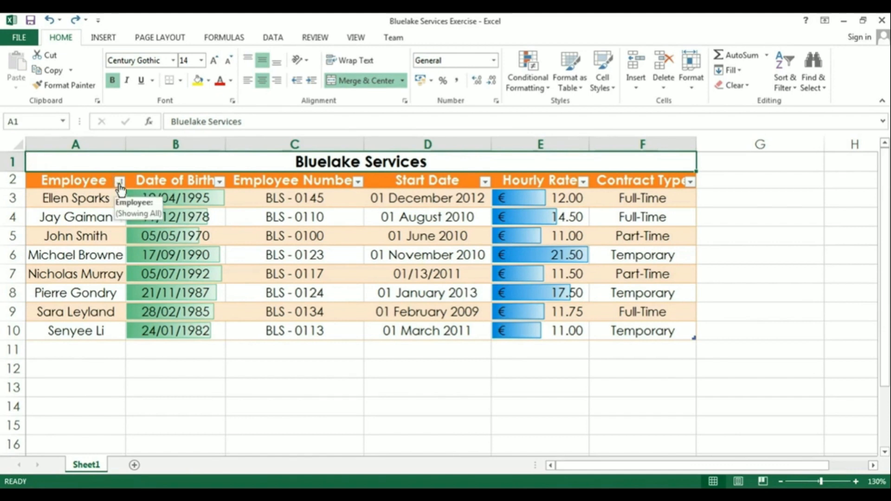
# - Sort the table by Date of Birth from oldest to newest, and re-sort it from newest to oldest
pyautogui.click(220, 181)
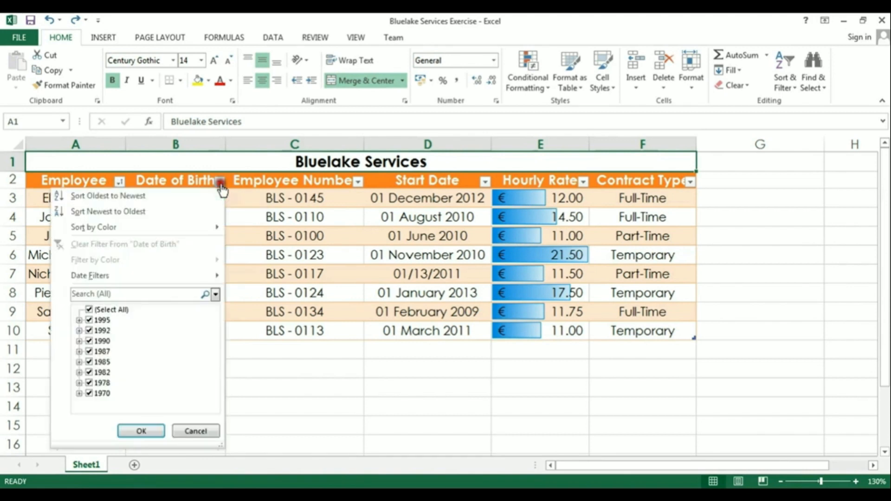
pyautogui.click(109, 197)
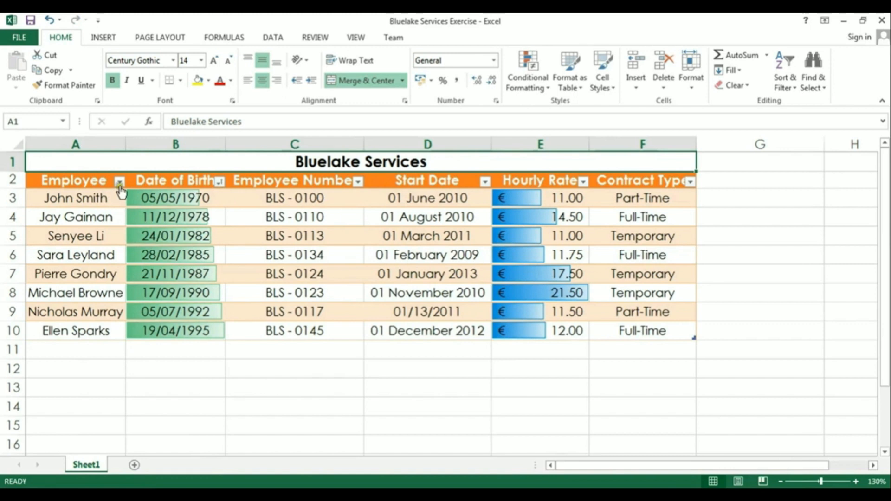
pyautogui.click(220, 183)
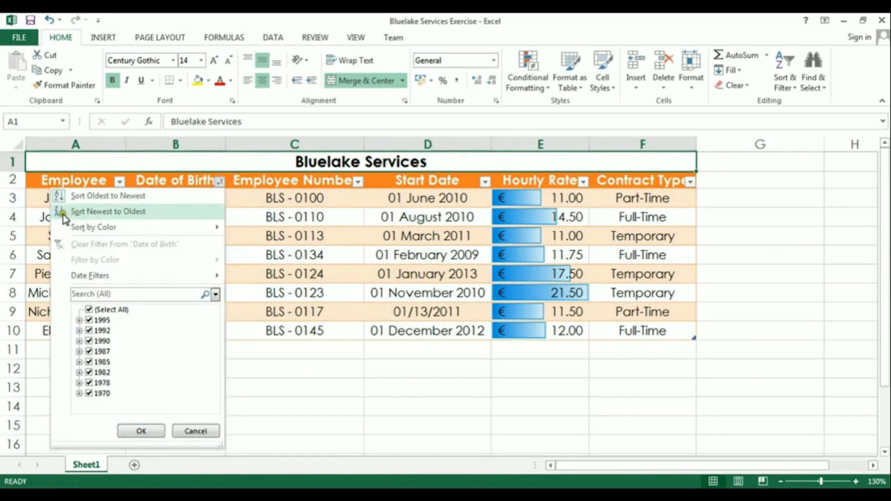
pyautogui.click(95, 215)
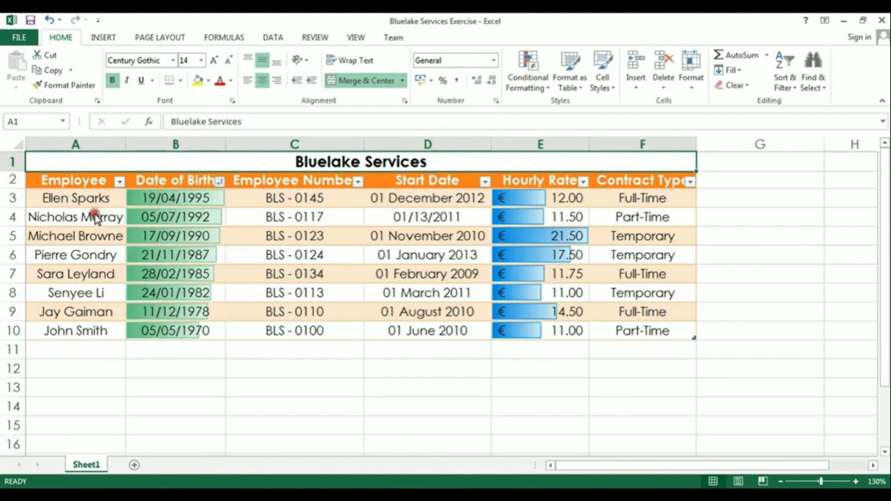
# - Sort the table by the Employee column in reverse alphabetical order, Z to A
pyautogui.click(119, 182)
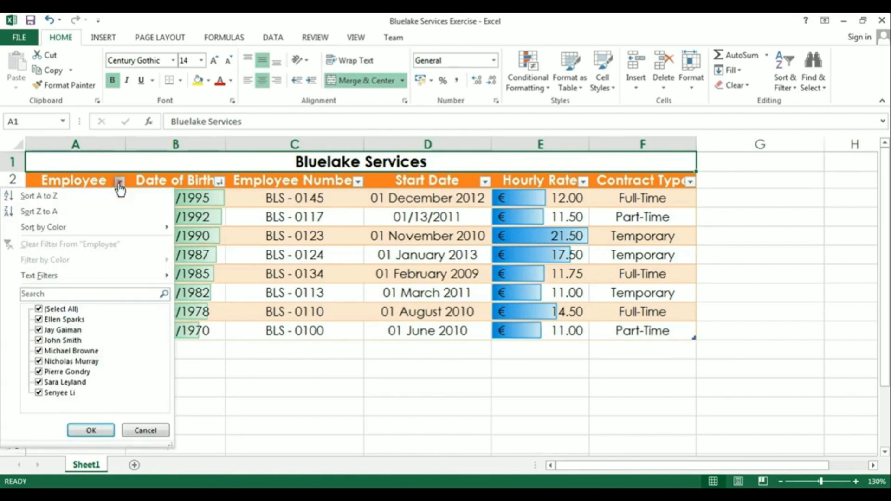
pyautogui.click(57, 214)
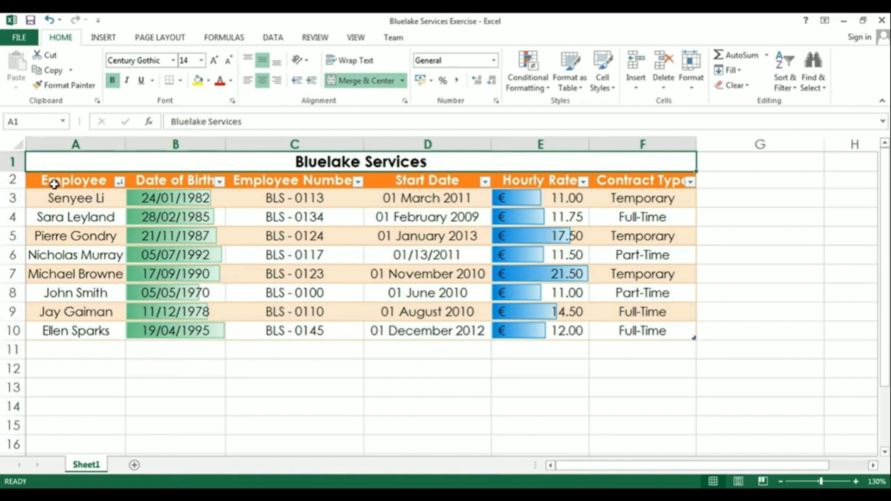
pyautogui.hotkey('ctrl', 'z')
# - Start a custom sort from the Employee column with Date of Birth as the first level, sorted on Values from Newest to Oldest
pyautogui.click(120, 182)
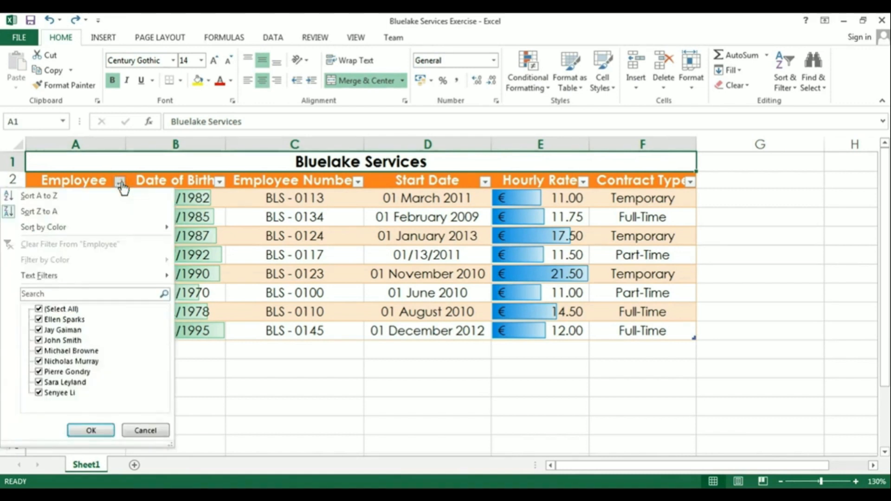
pyautogui.moveTo(45, 229)
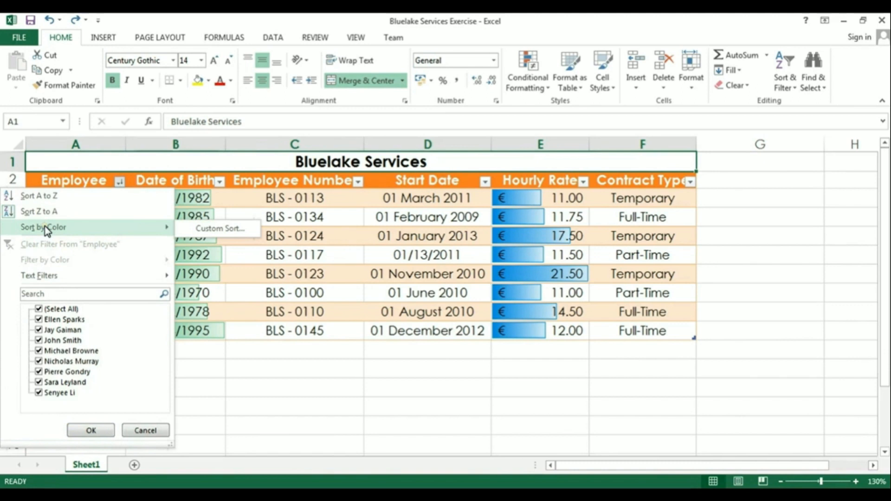
pyautogui.click(214, 230)
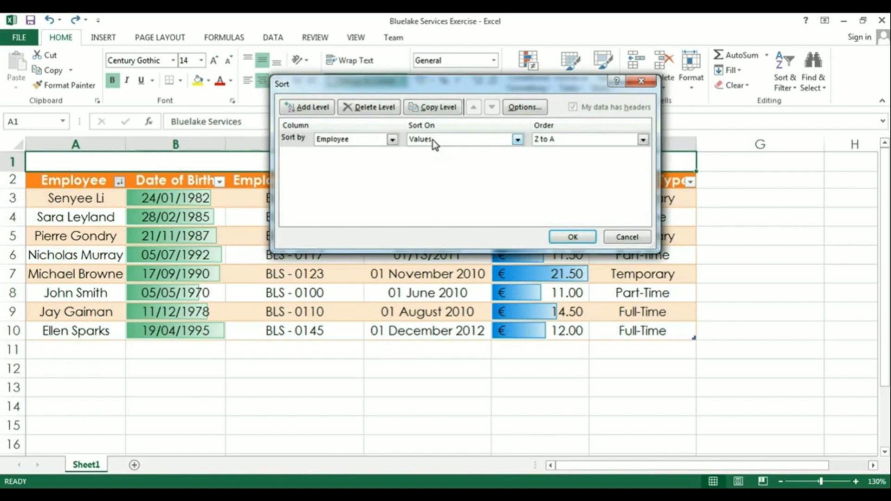
pyautogui.click(547, 140)
pyautogui.click(392, 139)
pyautogui.click(359, 160)
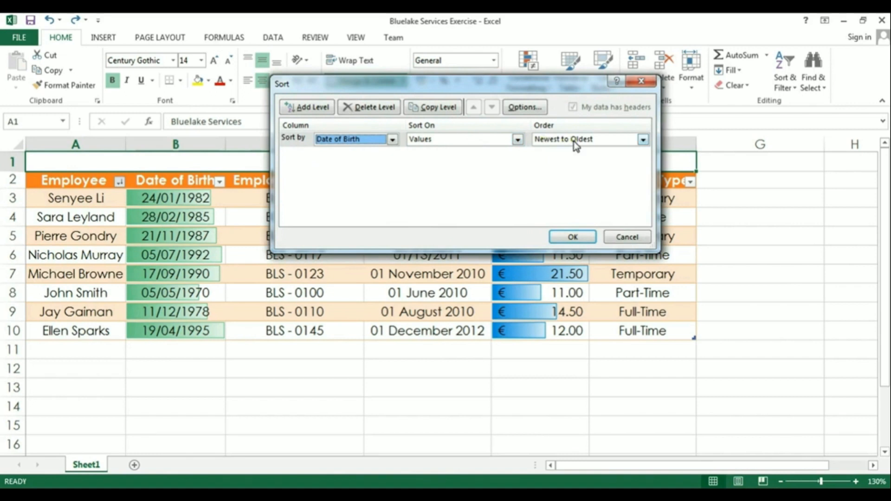
pyautogui.click(517, 139)
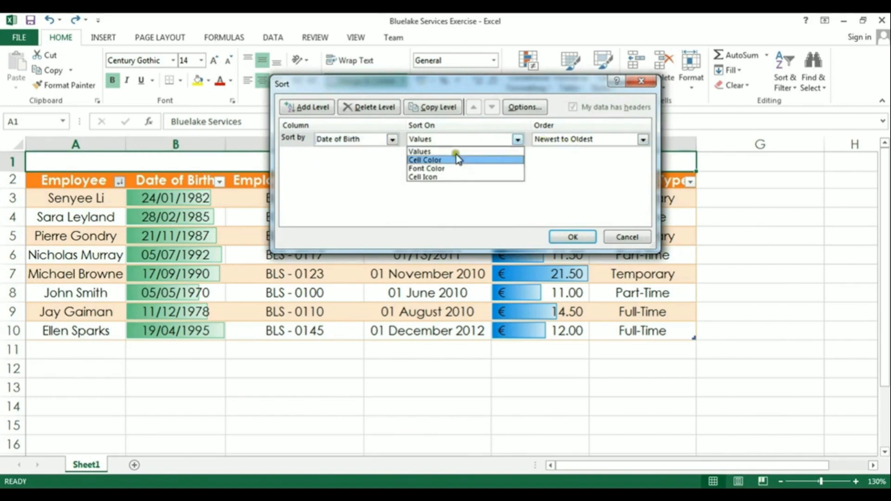
pyautogui.click(434, 180)
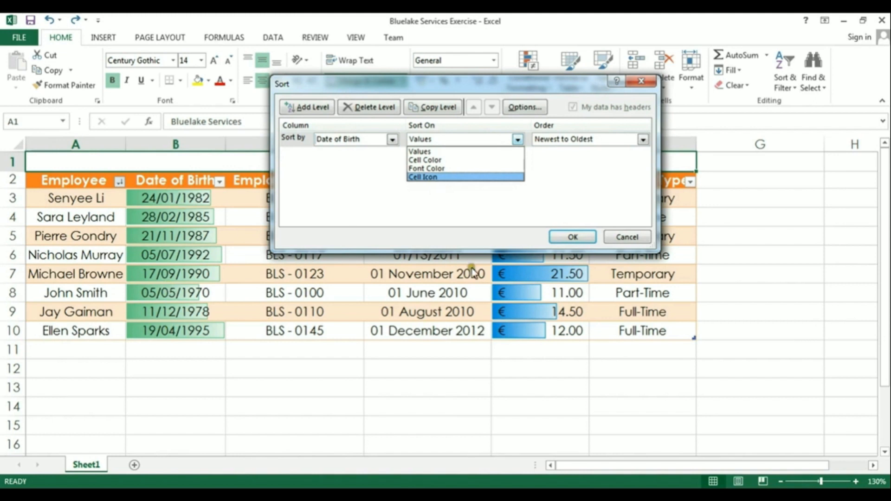
pyautogui.click(461, 152)
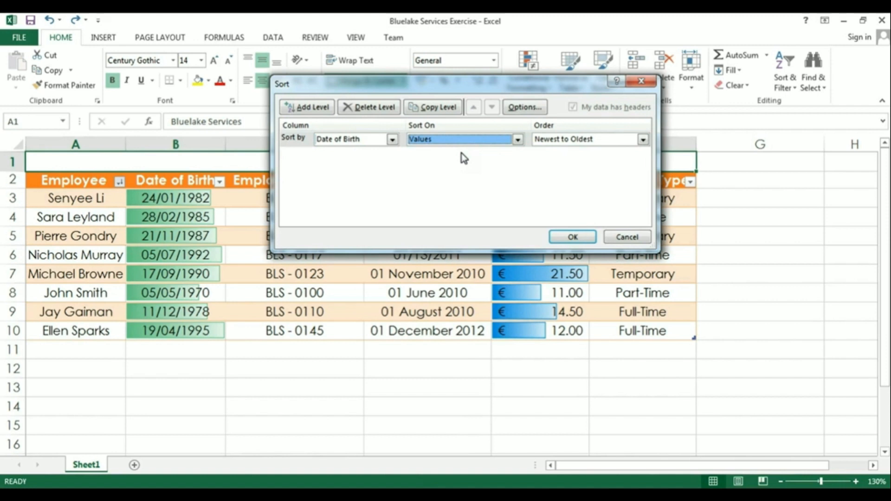
# - Add sort levels for Start Date, Oldest to Newest, and Contract Type, A to Z, and confirm the custom sort
pyautogui.click(313, 112)
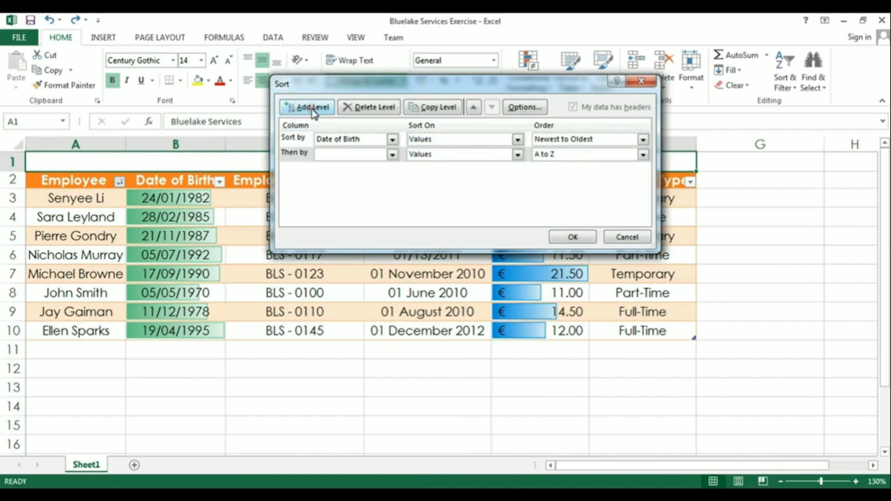
pyautogui.click(393, 155)
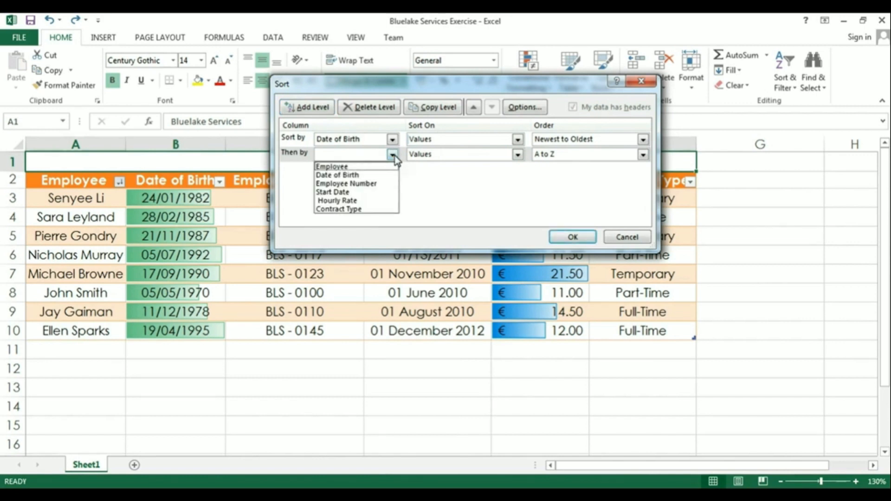
pyautogui.click(339, 192)
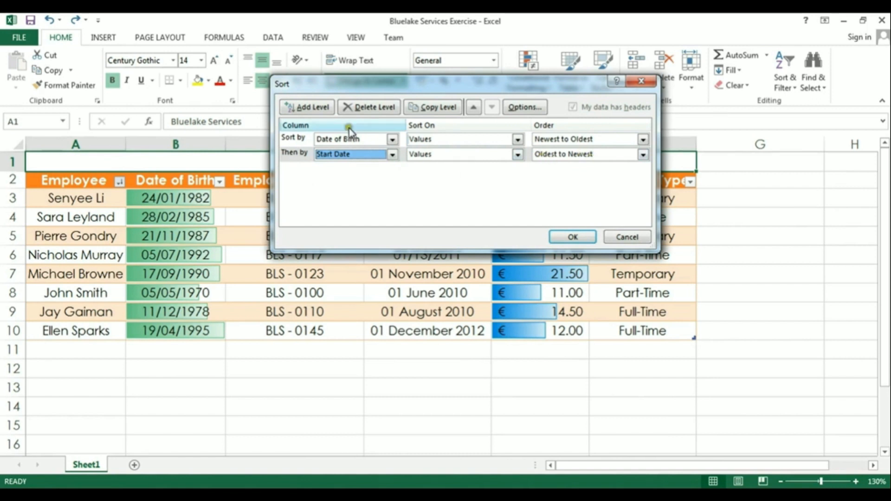
pyautogui.click(312, 110)
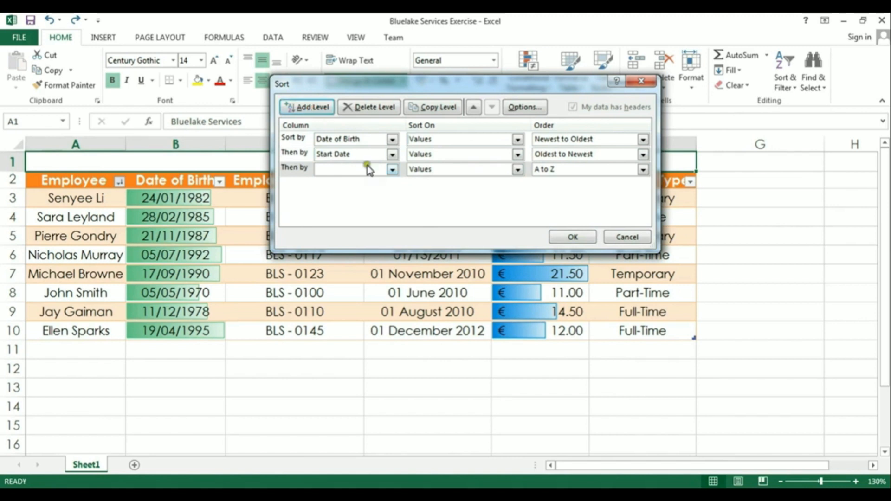
pyautogui.click(392, 170)
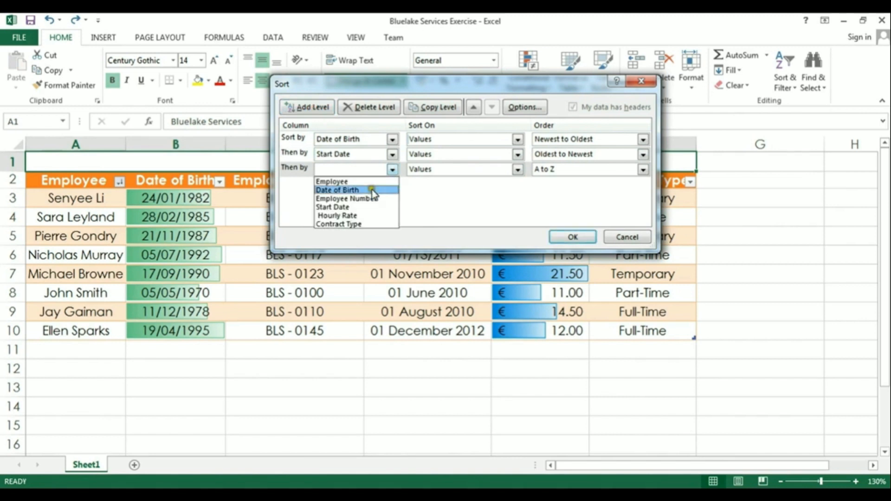
pyautogui.click(345, 225)
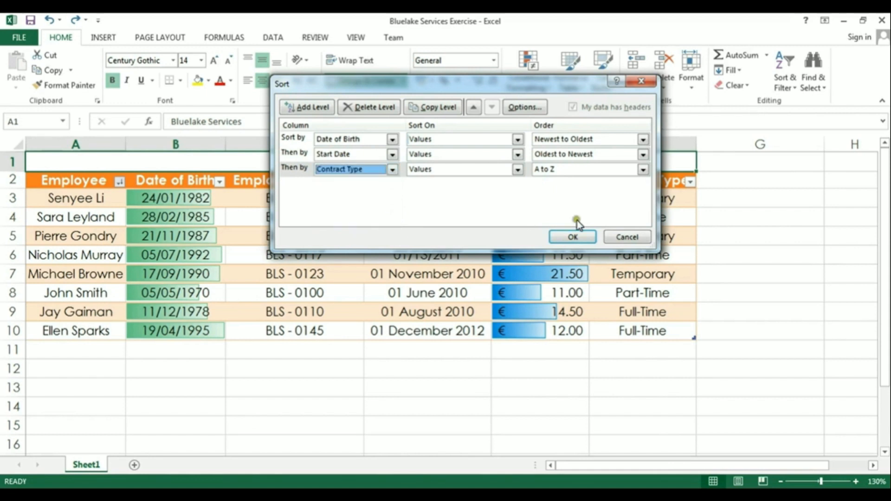
pyautogui.click(580, 235)
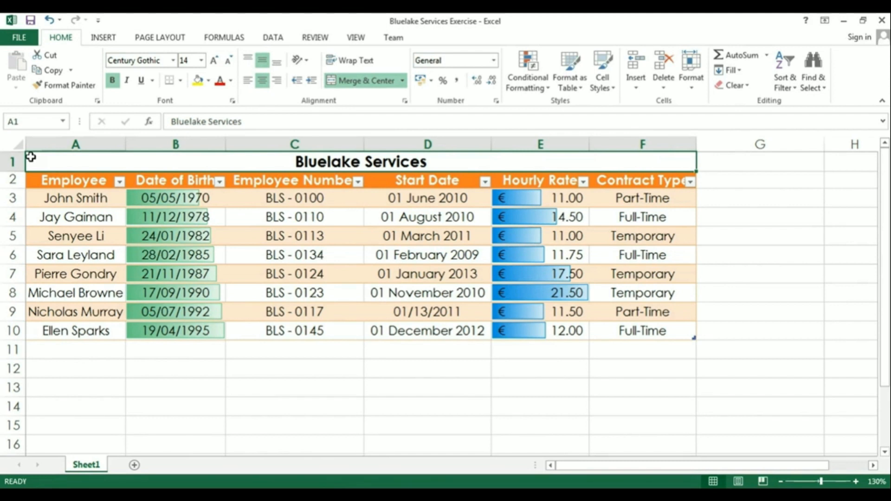
# - Review the sort and filter commands offered for the Employee column and for the worksheet in general
pyautogui.click(119, 182)
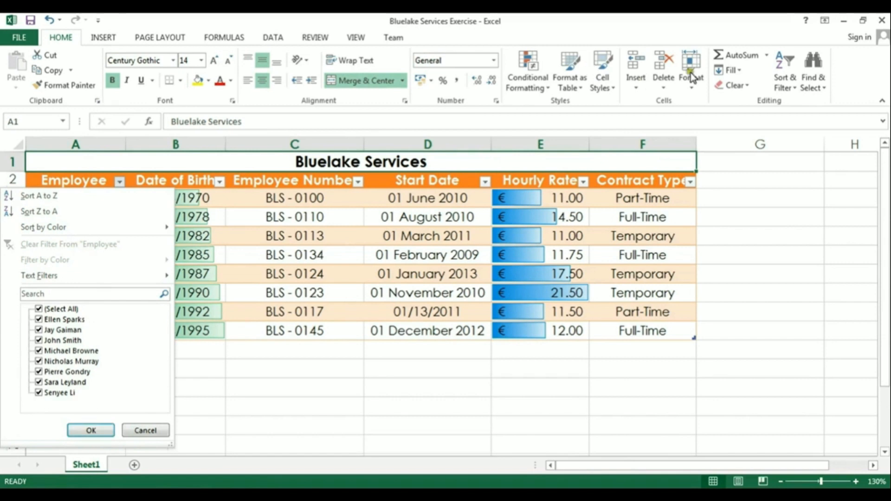
pyautogui.click(786, 78)
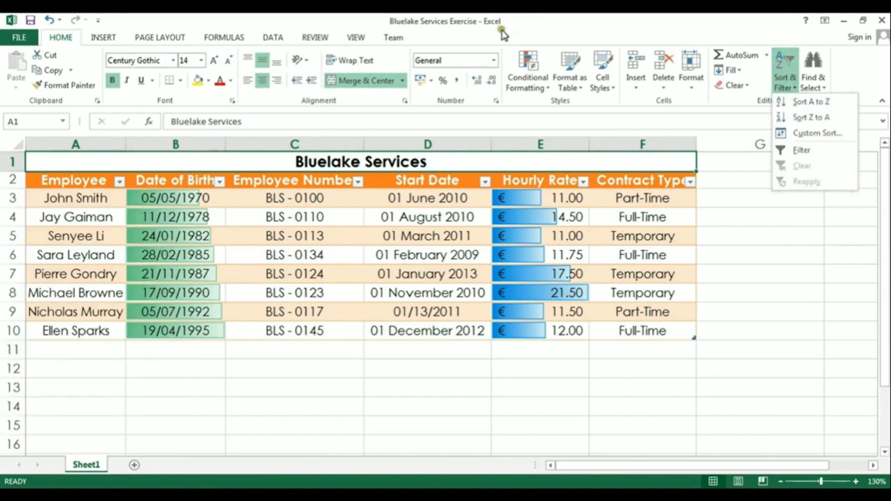
pyautogui.click(270, 38)
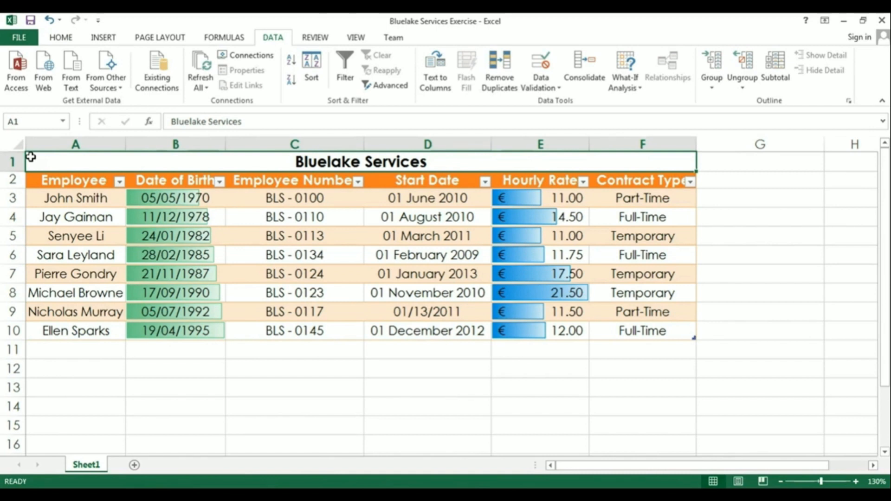
# - Compare the text, date and number filter options of the Employee, Date of Birth and Hourly Rate columns
pyautogui.click(120, 181)
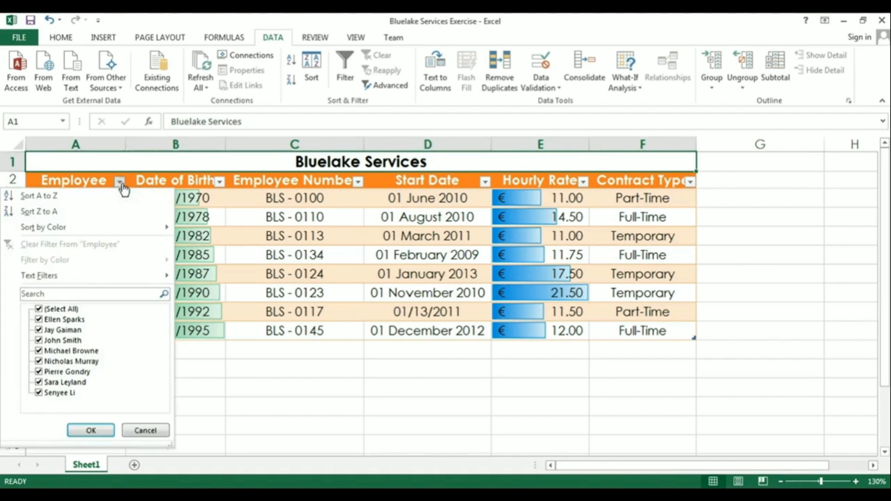
pyautogui.moveTo(69, 277)
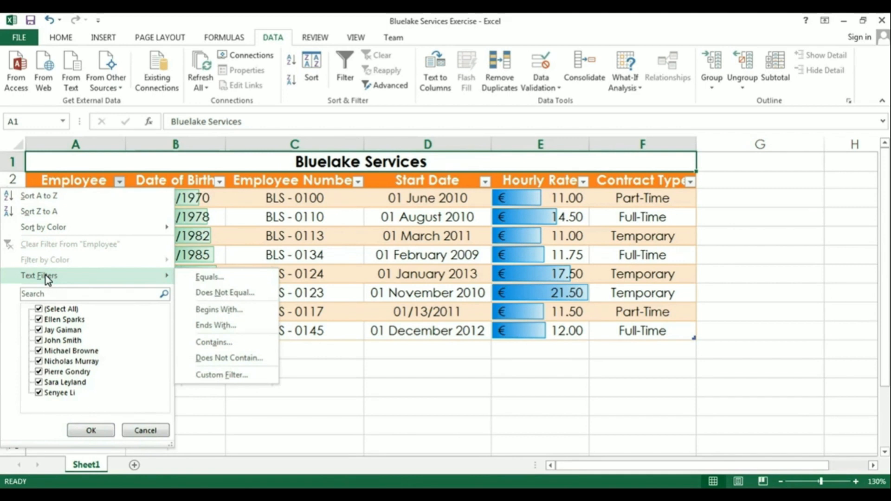
pyautogui.click(191, 276)
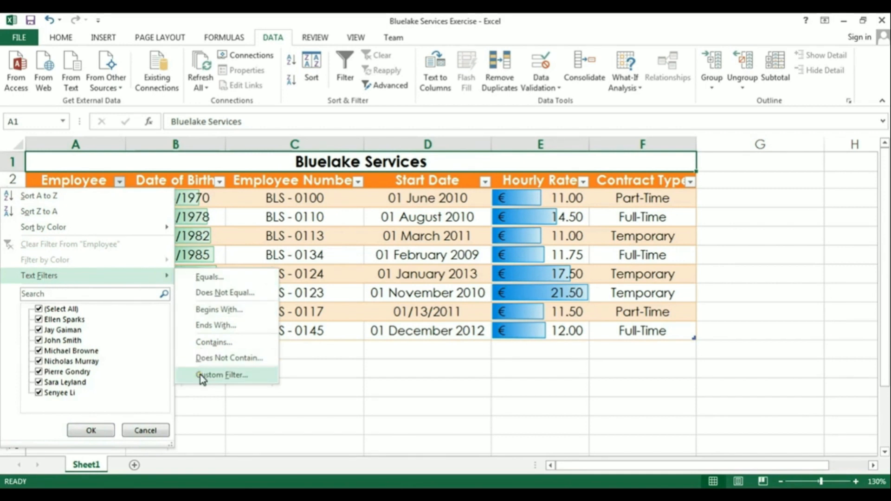
pyautogui.click(220, 181)
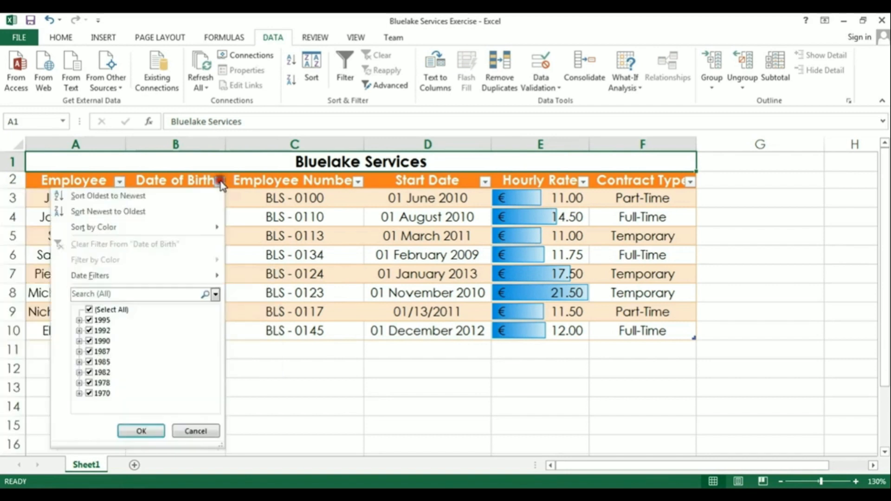
pyautogui.moveTo(118, 274)
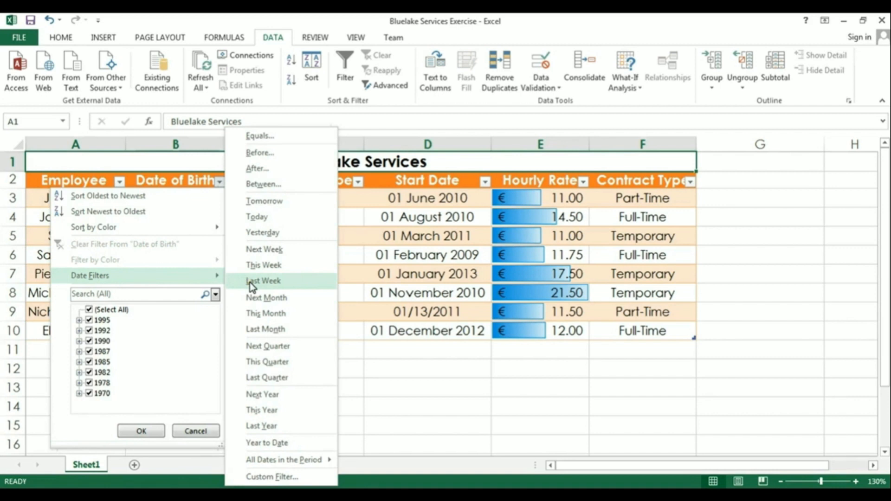
pyautogui.click(583, 181)
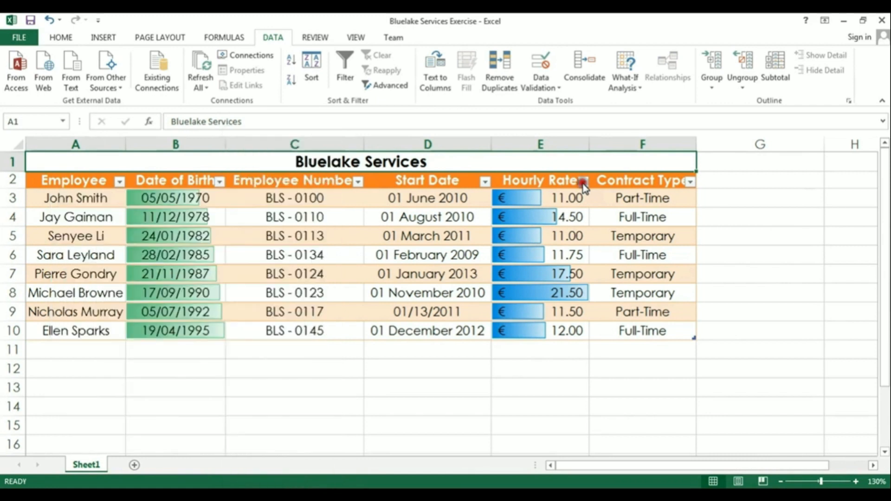
pyautogui.click(583, 182)
pyautogui.moveTo(470, 277)
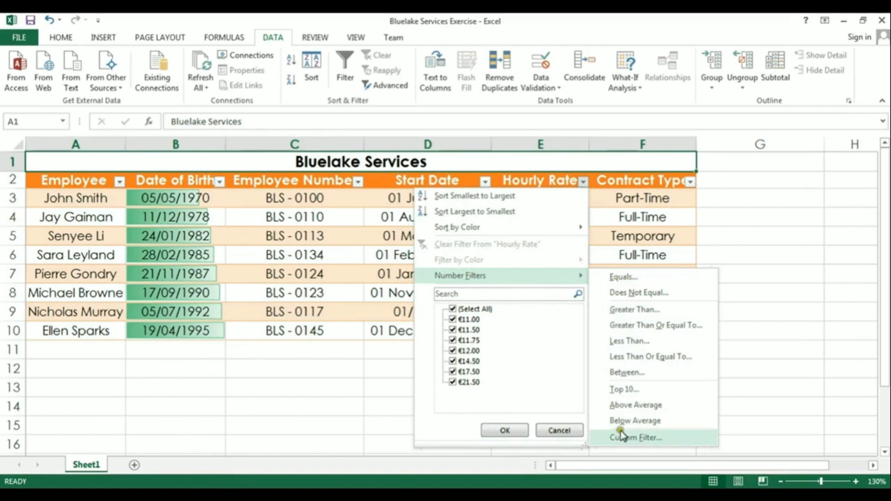
# - Filter the Employee column to exclude the first, third and fifth employees in the alphabetical list
pyautogui.click(119, 182)
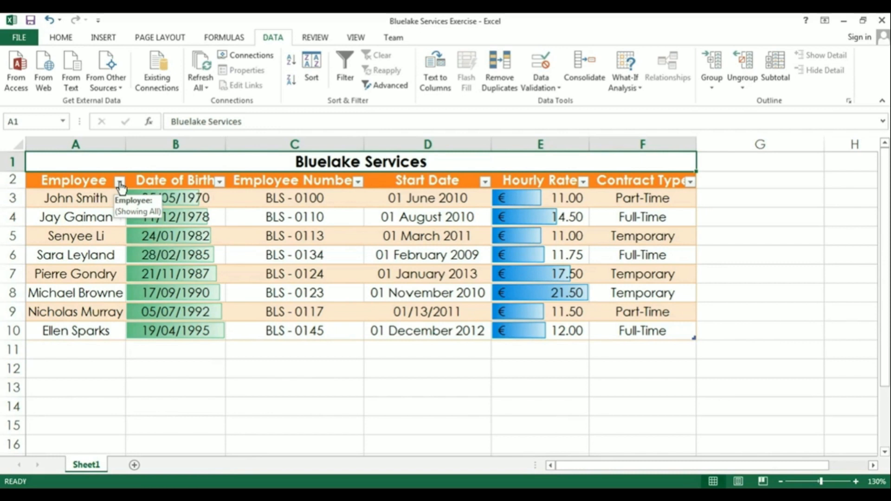
pyautogui.click(119, 182)
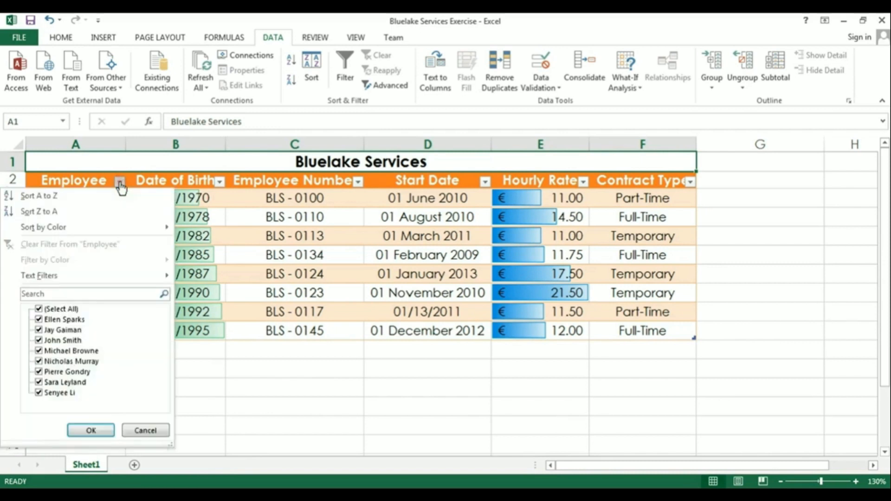
pyautogui.click(39, 319)
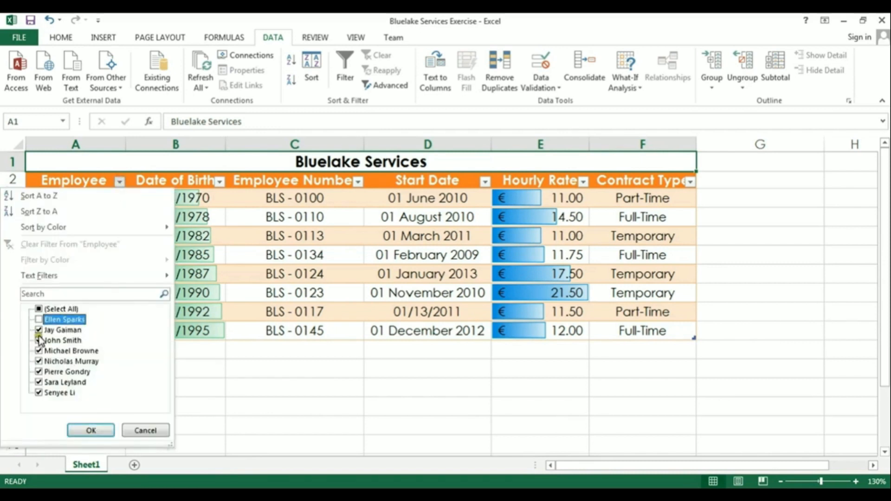
pyautogui.click(39, 340)
pyautogui.click(39, 361)
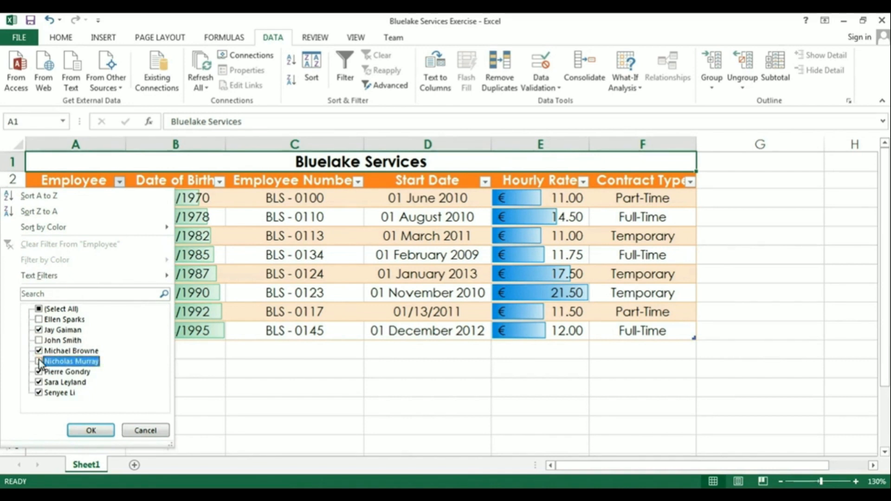
pyautogui.click(92, 431)
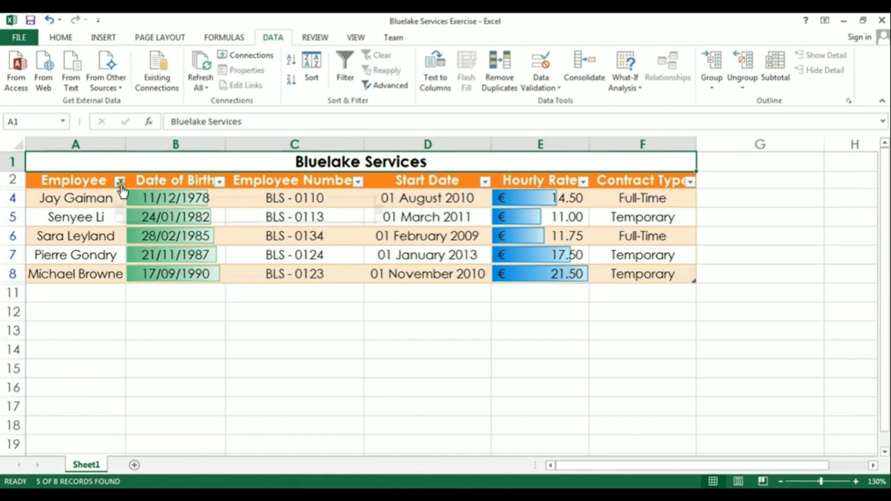
pyautogui.moveTo(122, 191)
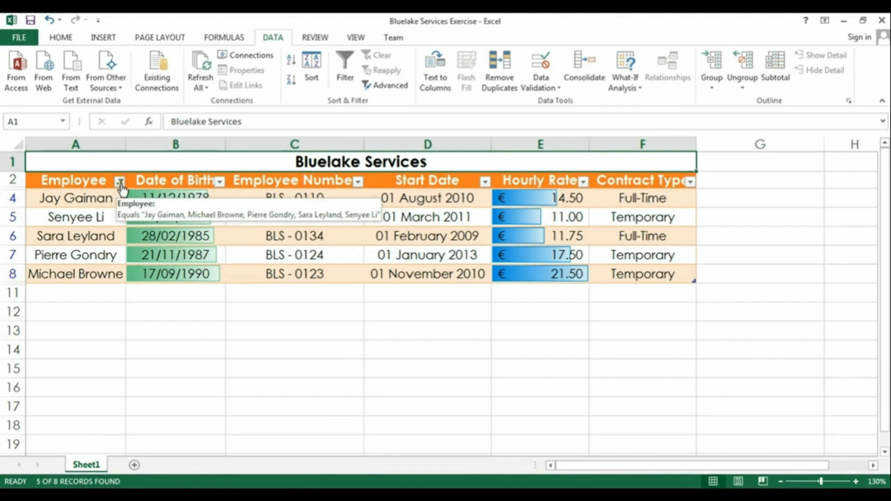
# - Reselect the excluded entries in the Employee filter, try Select All off and on, and apply the filter with all employees included
pyautogui.click(119, 182)
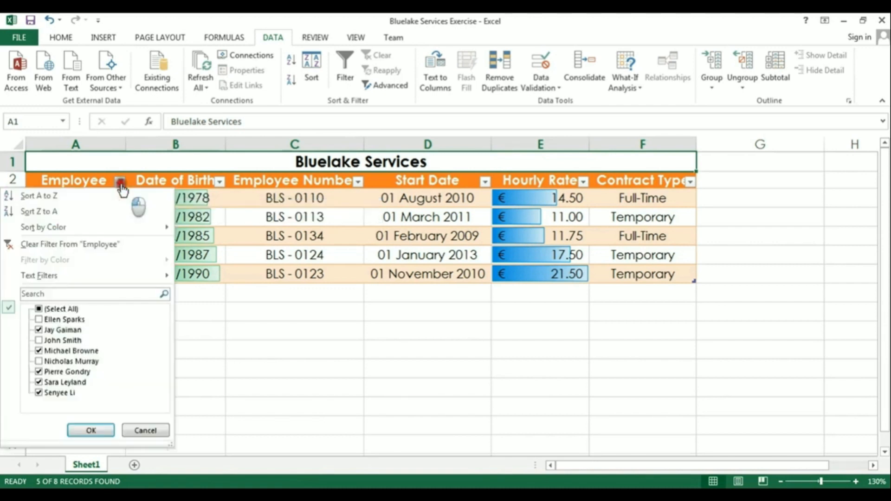
pyautogui.click(39, 320)
pyautogui.click(39, 340)
pyautogui.click(38, 361)
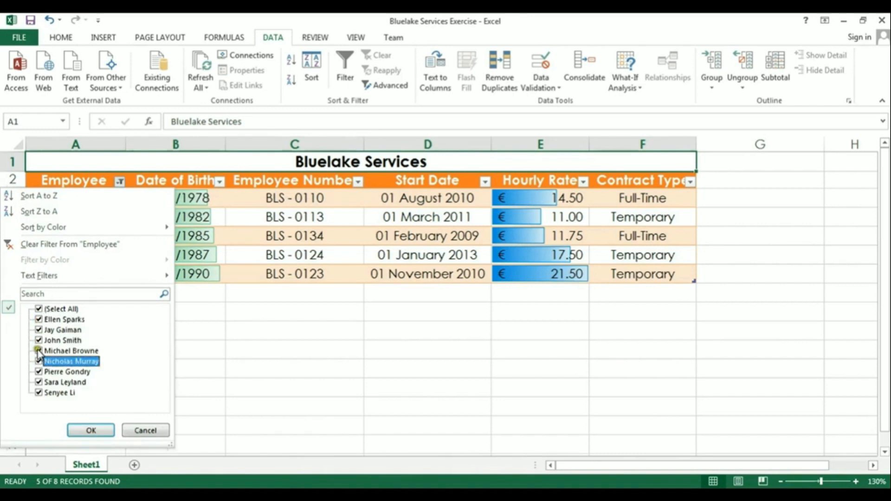
pyautogui.click(39, 309)
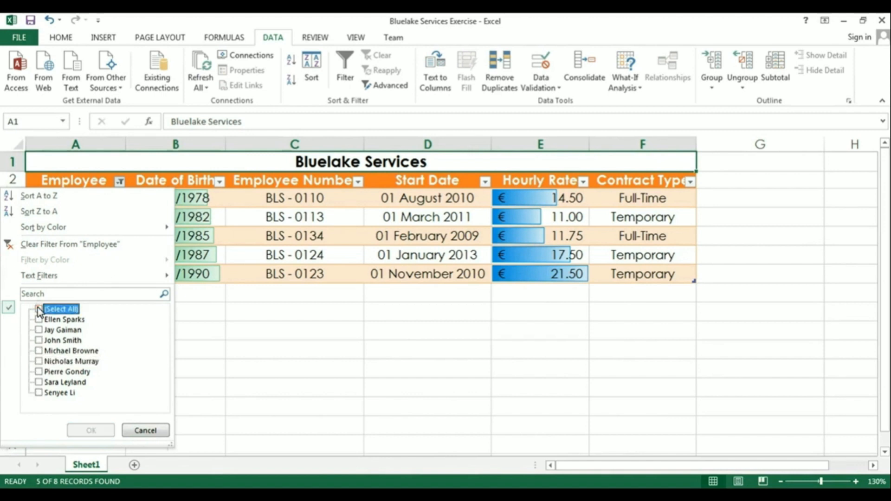
pyautogui.click(39, 320)
pyautogui.click(39, 330)
pyautogui.click(38, 309)
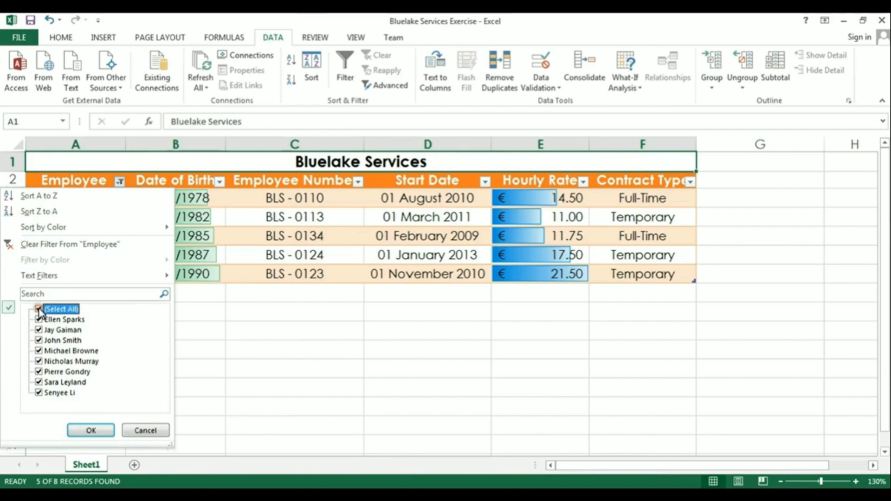
pyautogui.click(90, 435)
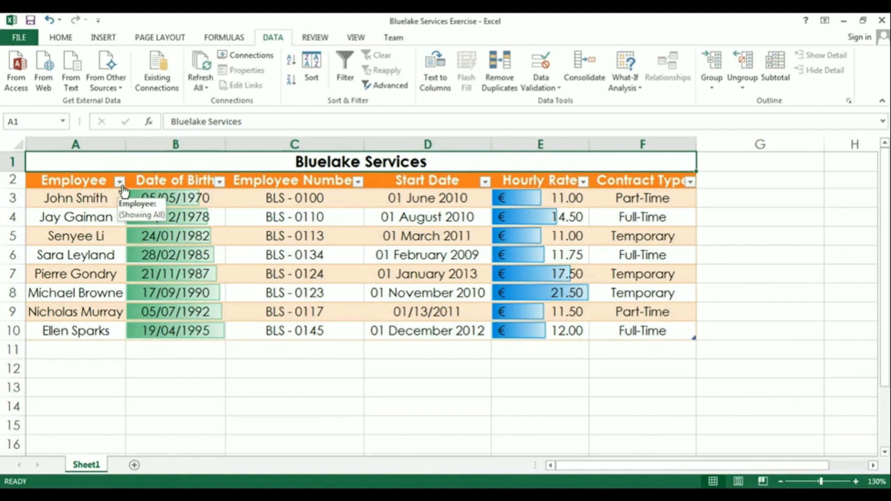
# - Try the Employee Number filter's search with all entries selected, and undo the last action
pyautogui.click(357, 183)
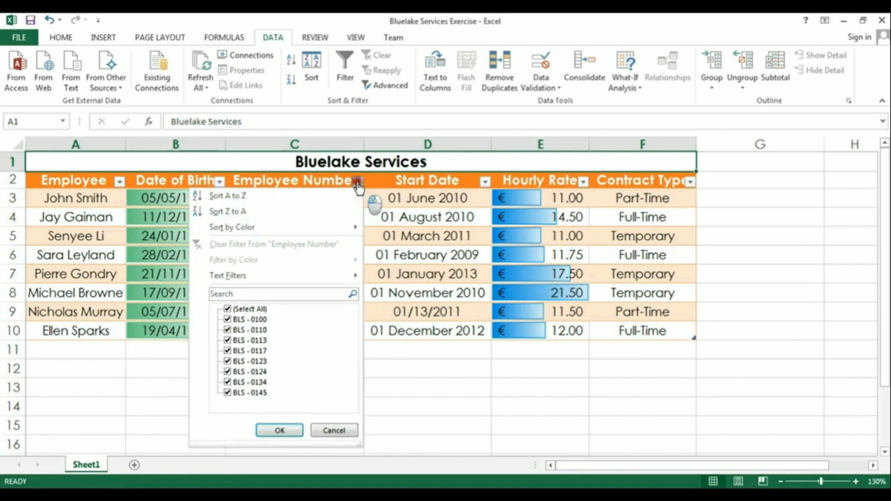
pyautogui.click(254, 295)
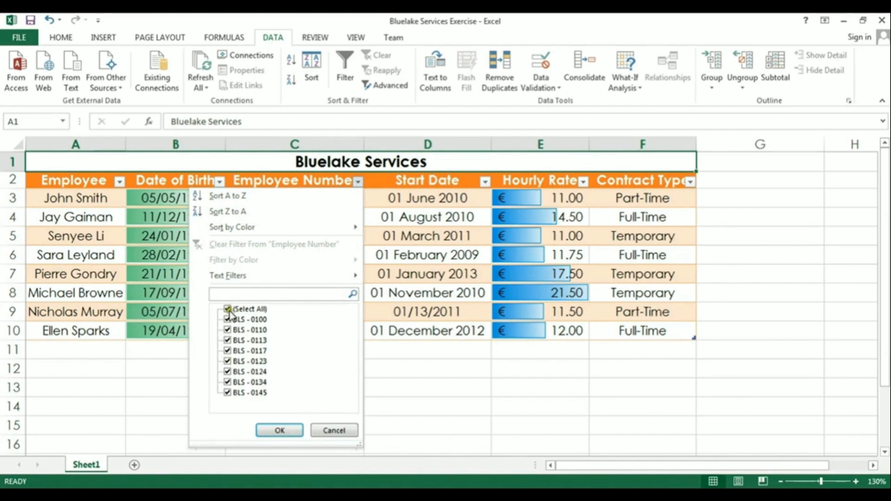
pyautogui.click(279, 429)
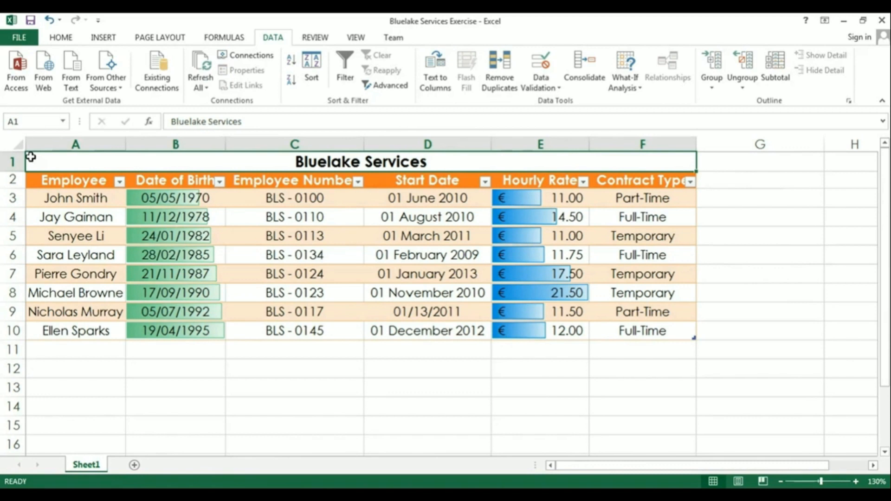
pyautogui.hotkey('ctrl', 'z')
# - Filter the Employee column to exclude the last two employees in the alphabetical list
pyautogui.click(121, 181)
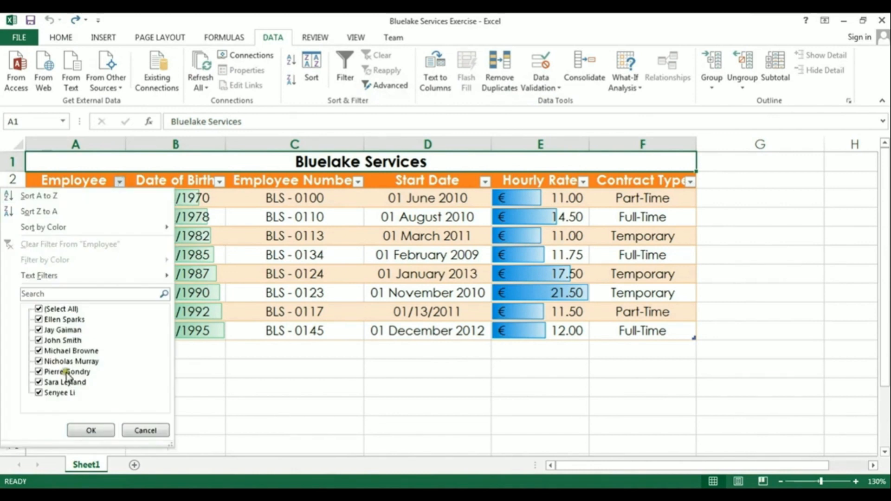
pyautogui.click(40, 393)
pyautogui.click(39, 383)
pyautogui.click(91, 430)
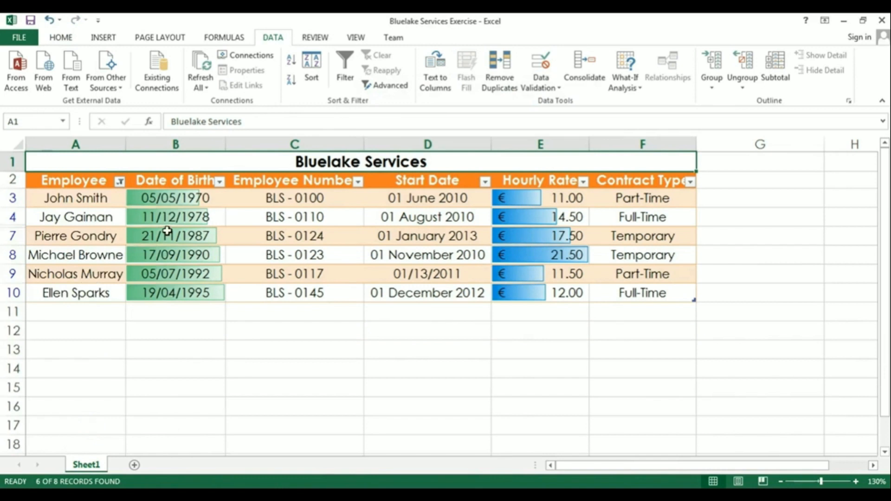
# - Apply a date filter to the Date of Birth column showing only rows where the date is after 01/01/1992
pyautogui.click(222, 184)
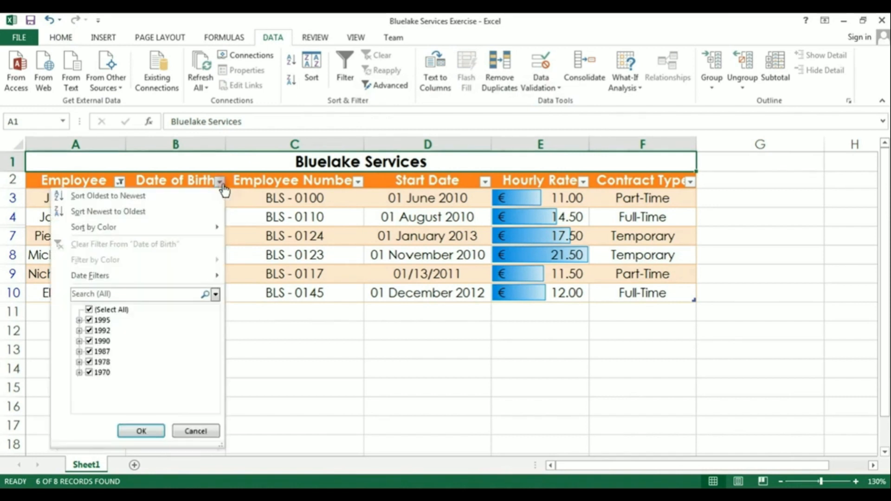
pyautogui.moveTo(126, 276)
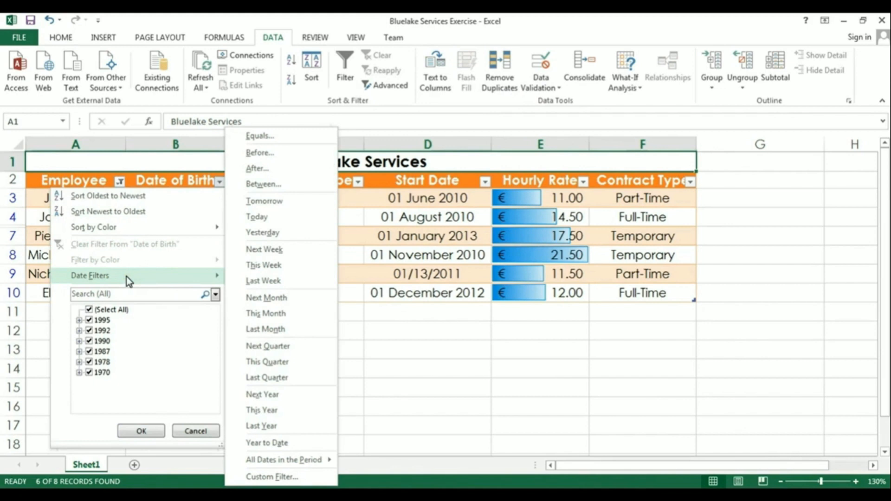
pyautogui.click(274, 169)
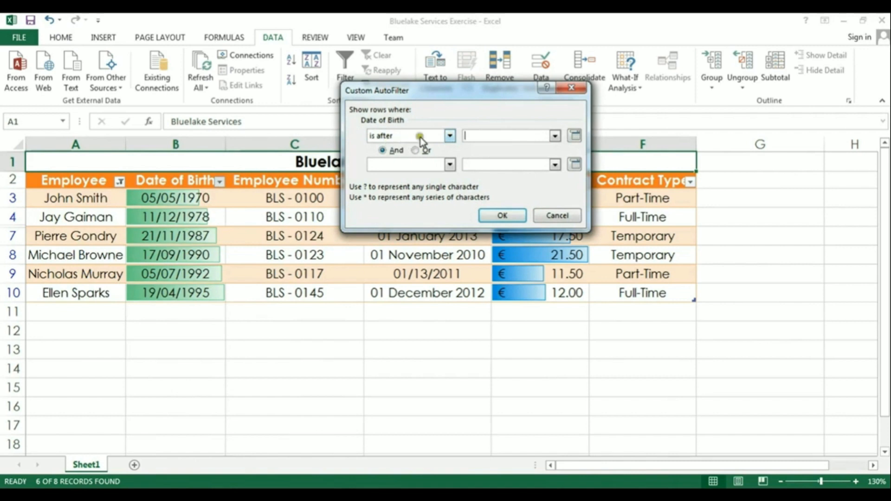
pyautogui.click(449, 136)
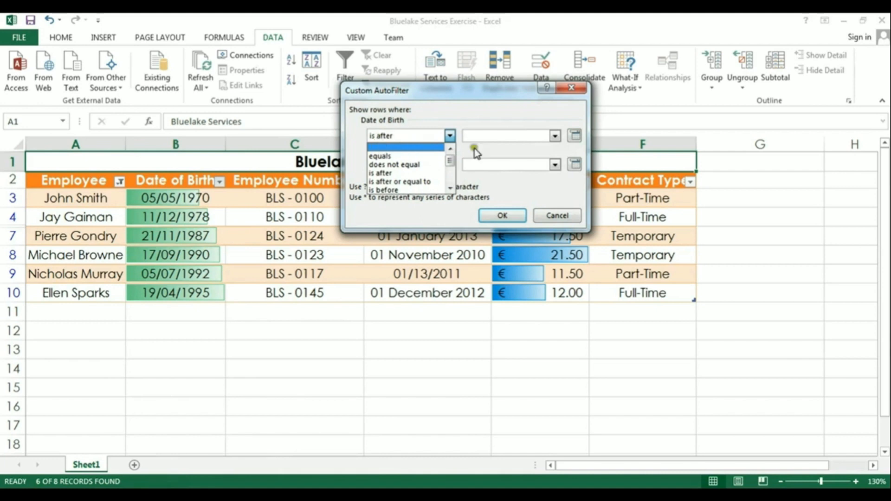
pyautogui.click(484, 135)
pyautogui.rightClick(483, 135)
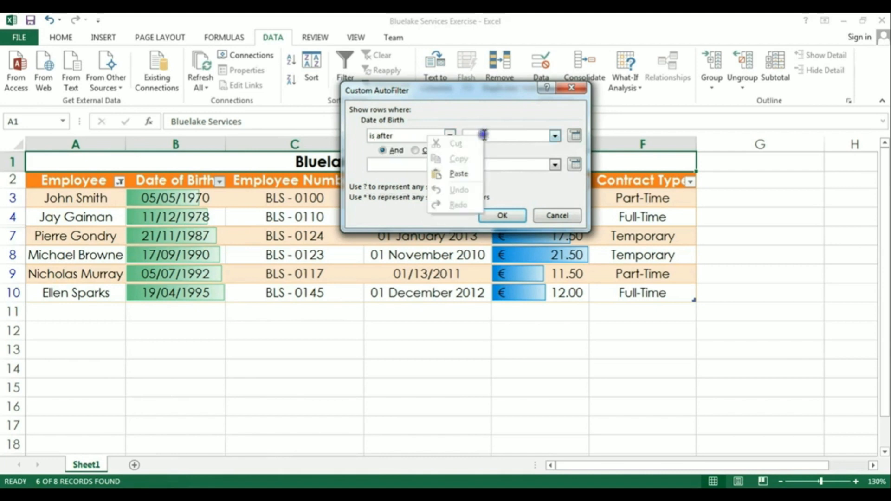
pyautogui.click(453, 177)
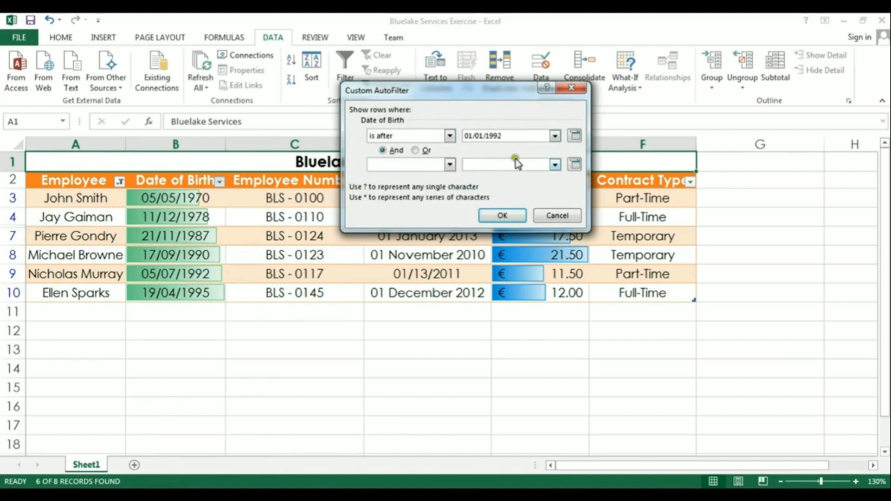
pyautogui.click(509, 215)
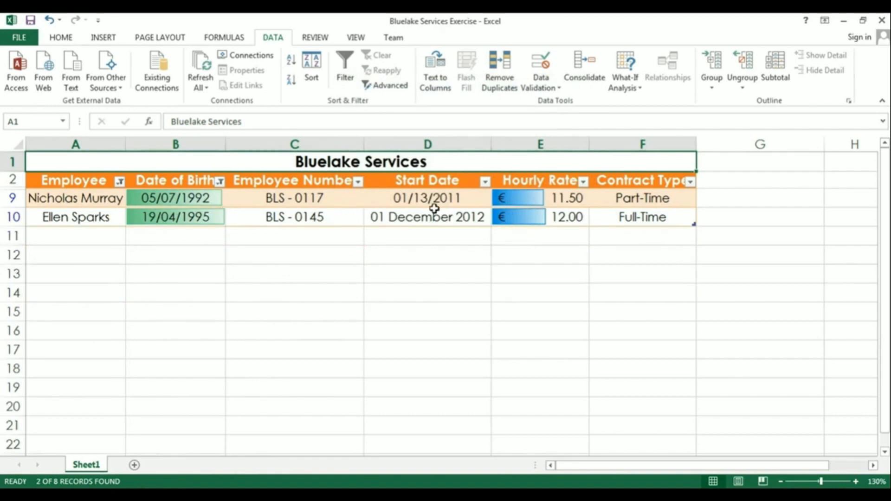
# - Filter the Contract Type column to show only Full-Time employees
pyautogui.click(691, 184)
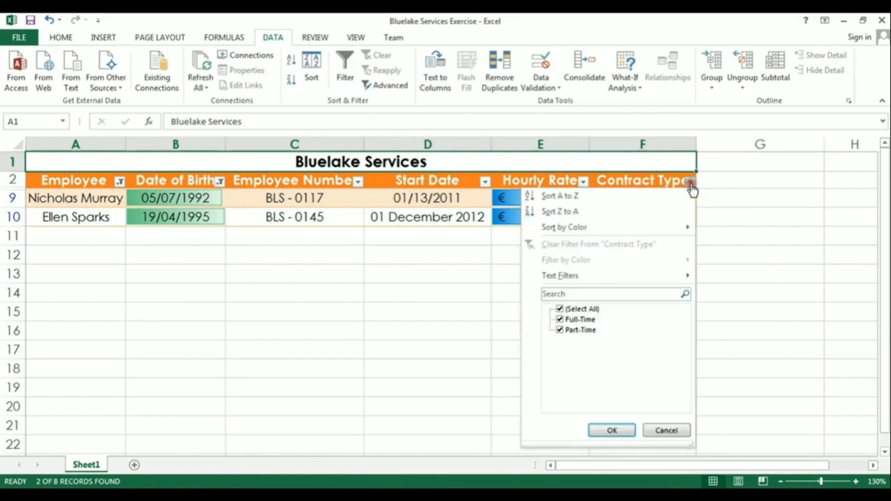
pyautogui.click(560, 309)
pyautogui.click(560, 319)
pyautogui.click(601, 433)
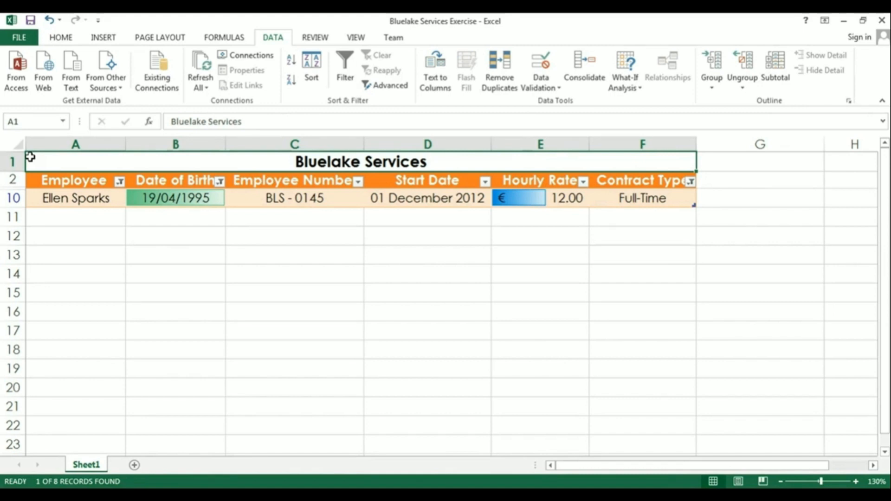
# - Clear the filters from the Date of Birth, Contract Type and Employee columns
pyautogui.click(220, 181)
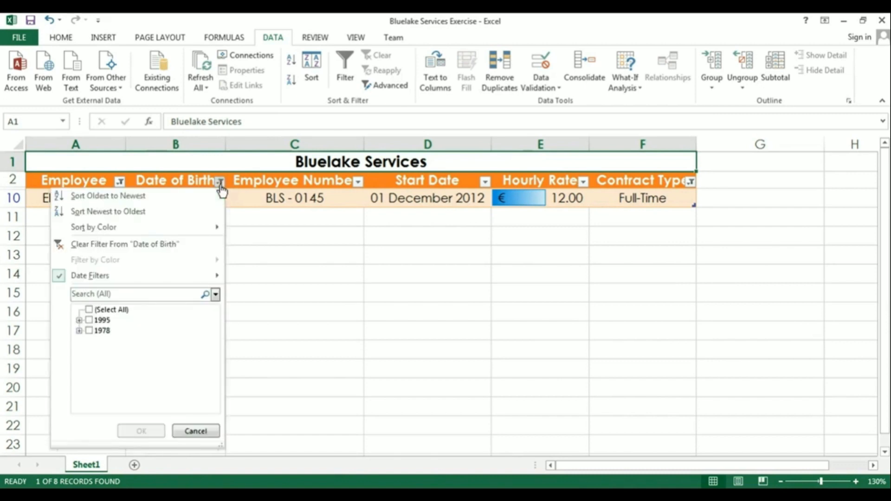
pyautogui.click(123, 243)
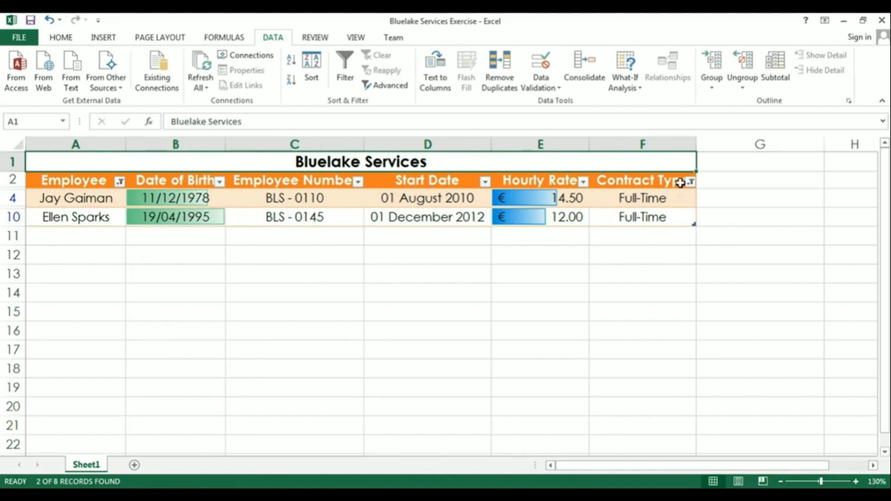
pyautogui.click(694, 185)
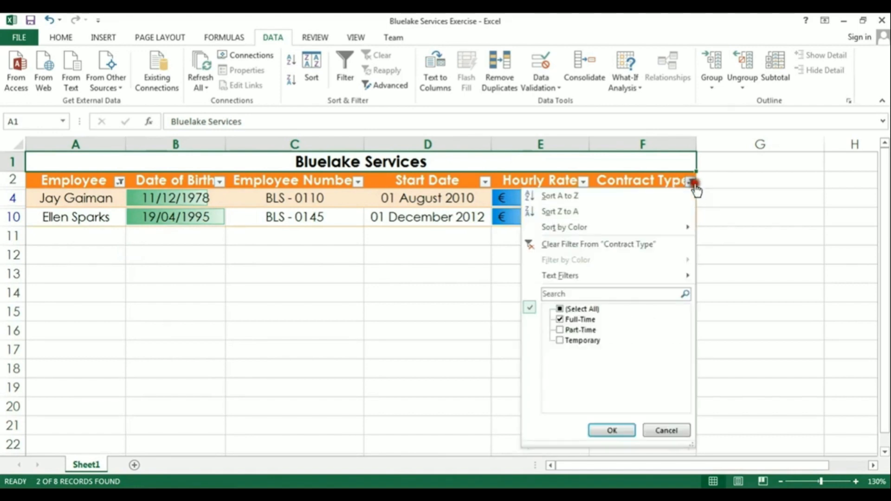
pyautogui.click(594, 243)
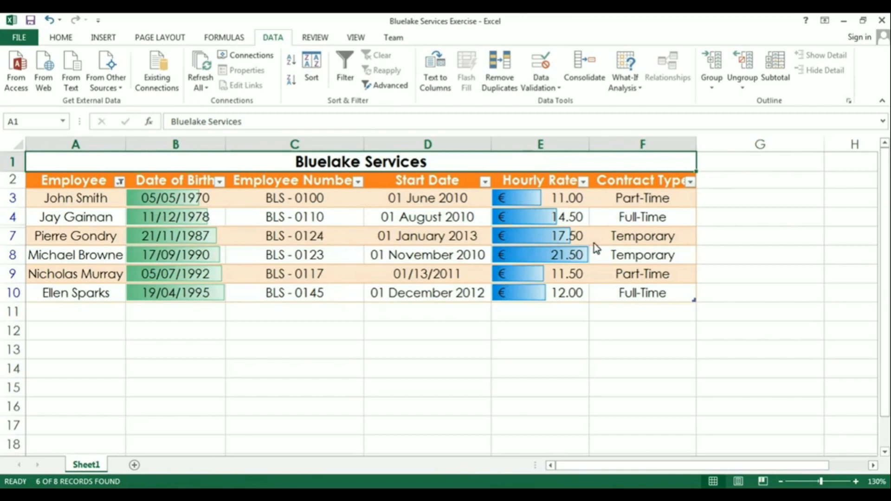
pyautogui.click(120, 182)
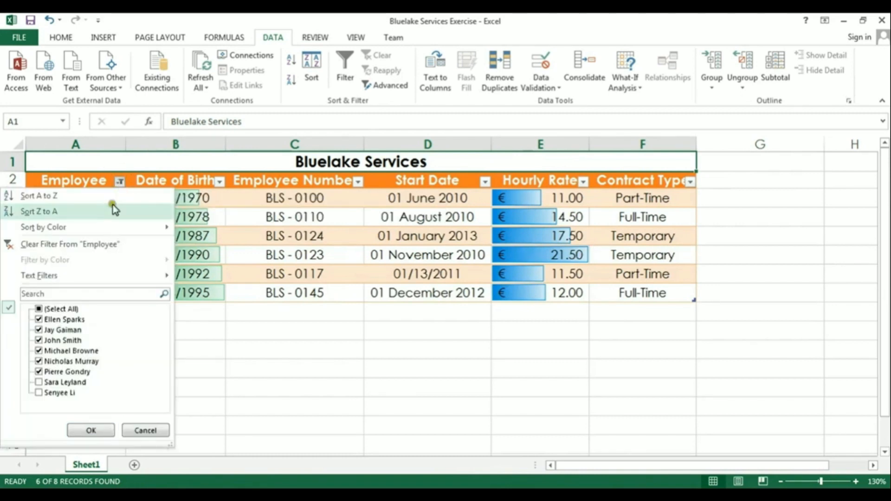
pyautogui.click(102, 250)
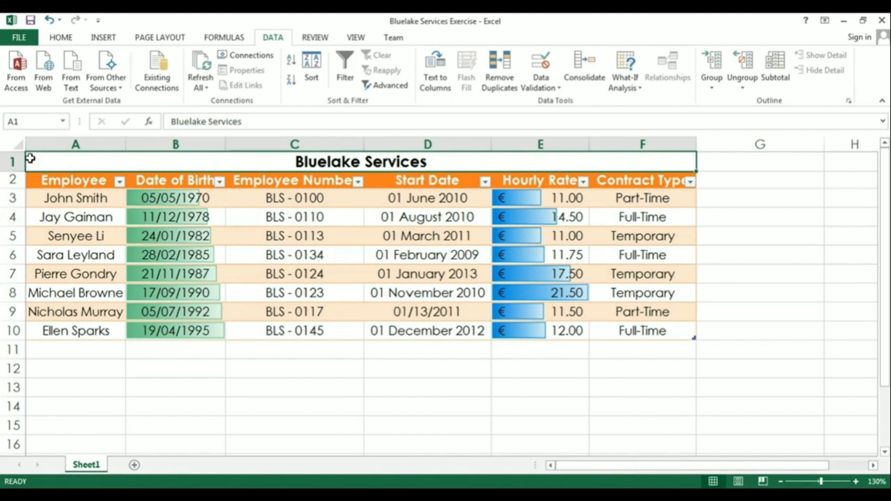
# - Toggle filtering from the title cell A1, undo that, and undo the clearing of the three column filters
pyautogui.hotkey('ctrl', 'shift', 'l')
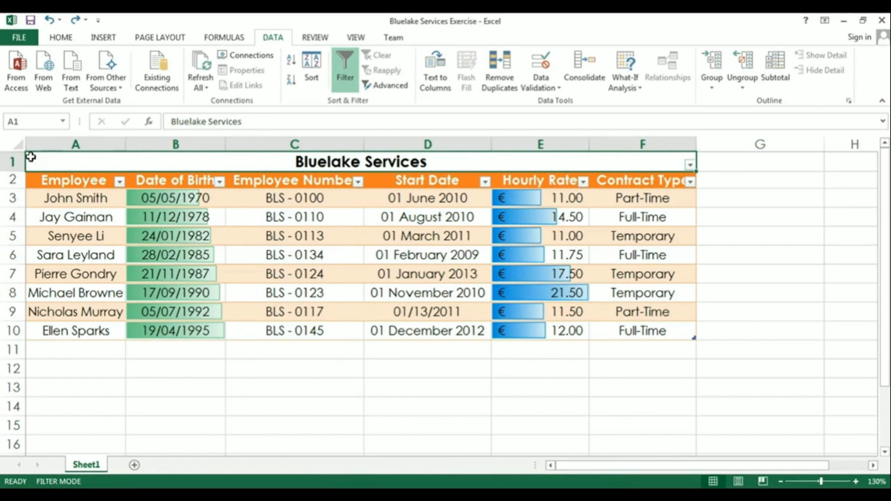
pyautogui.click(48, 20)
pyautogui.click(47, 20)
pyautogui.click(47, 20)
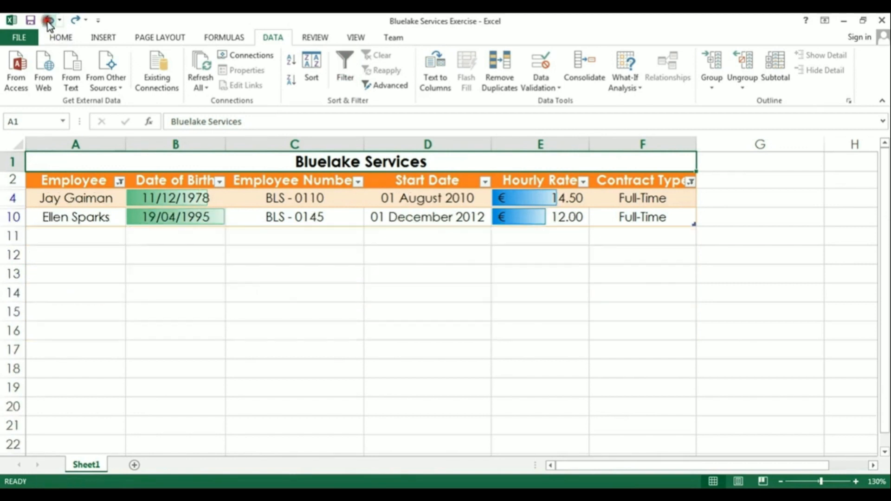
pyautogui.click(48, 20)
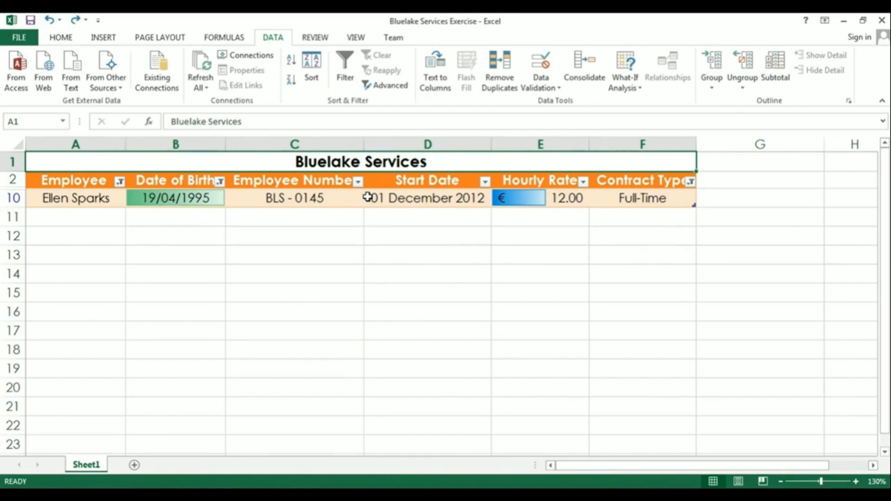
# - Toggle filtering off and back on for the header row A2:F2 to remove all column filters
pyautogui.moveTo(58, 183); pyautogui.dragTo(617, 185)
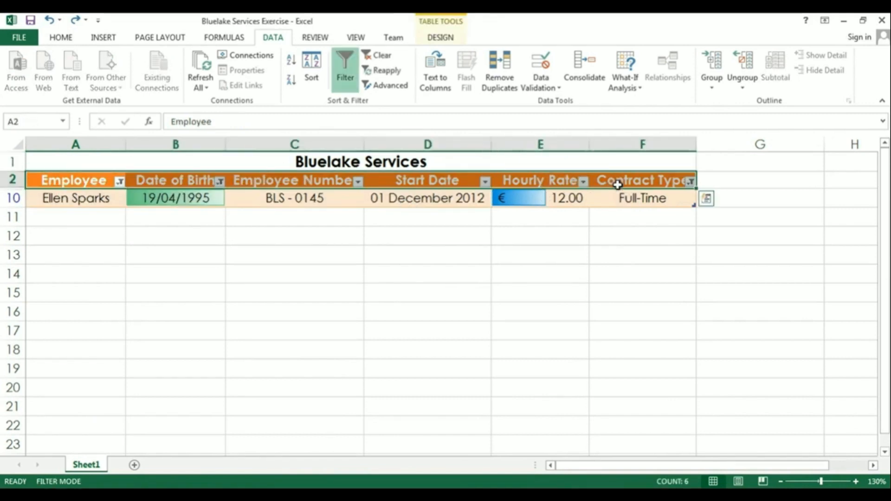
pyautogui.click(349, 76)
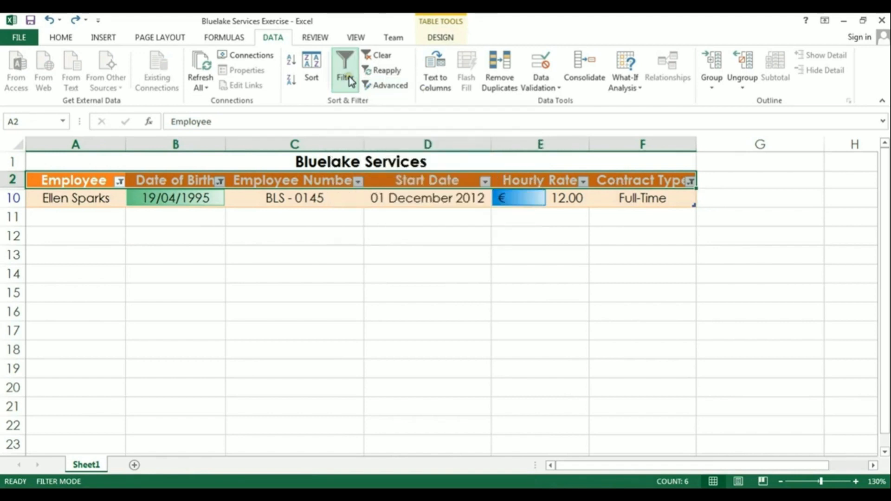
pyautogui.click(350, 82)
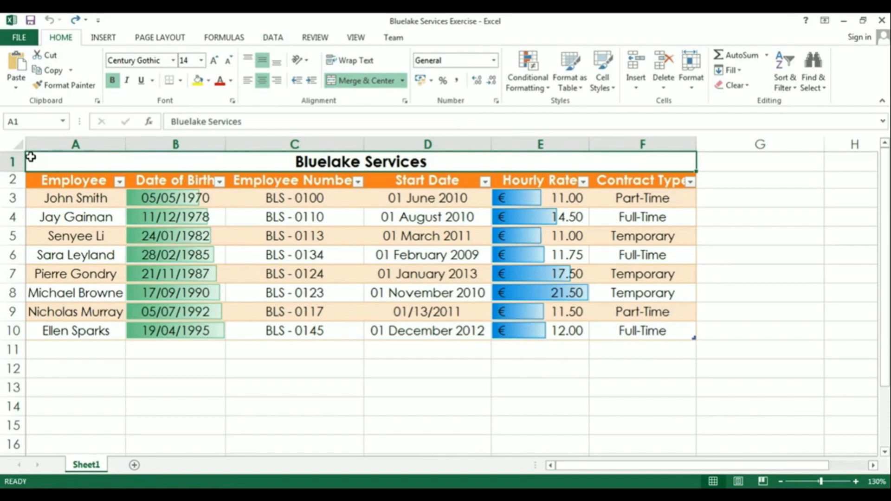
# - Convert the Bluelake Services table to a normal range
pyautogui.click(368, 274)
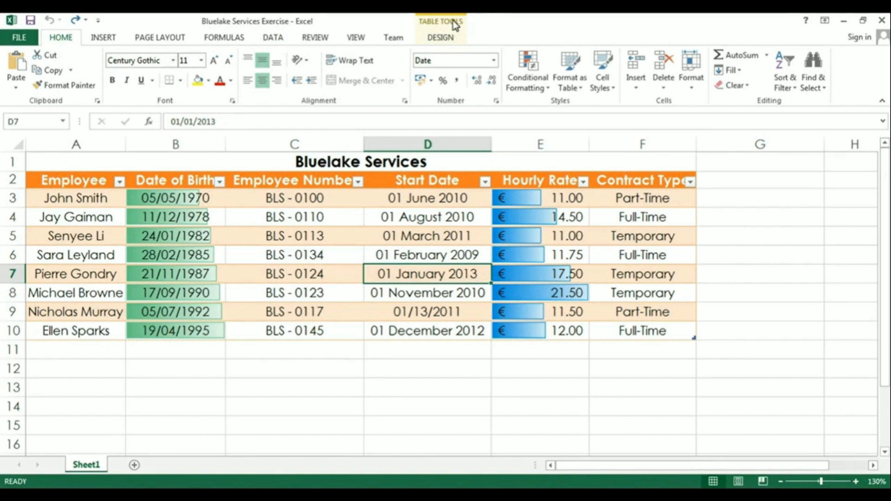
pyautogui.click(457, 37)
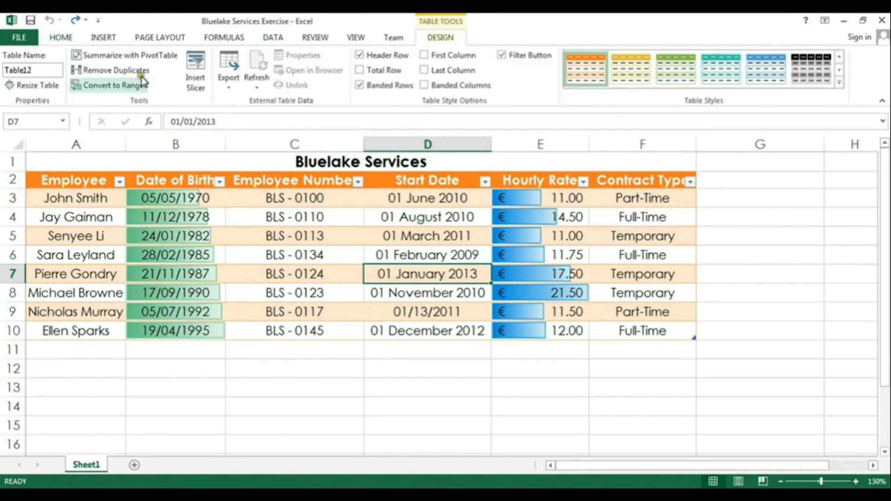
pyautogui.click(117, 87)
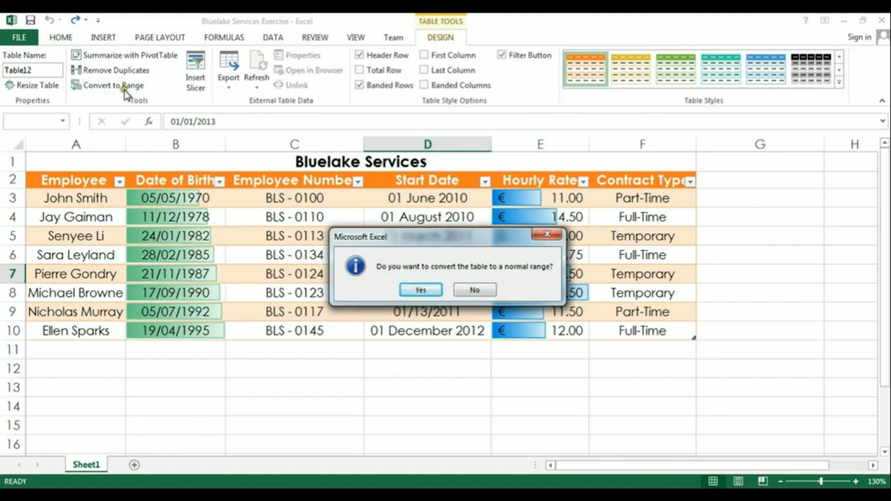
pyautogui.click(420, 290)
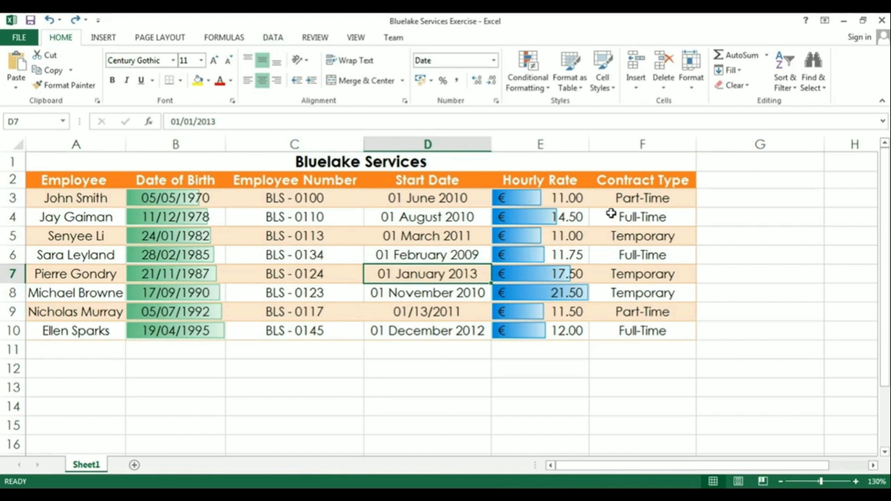
# - Sort the employee data by Contract Type from A to Z
pyautogui.click(645, 180)
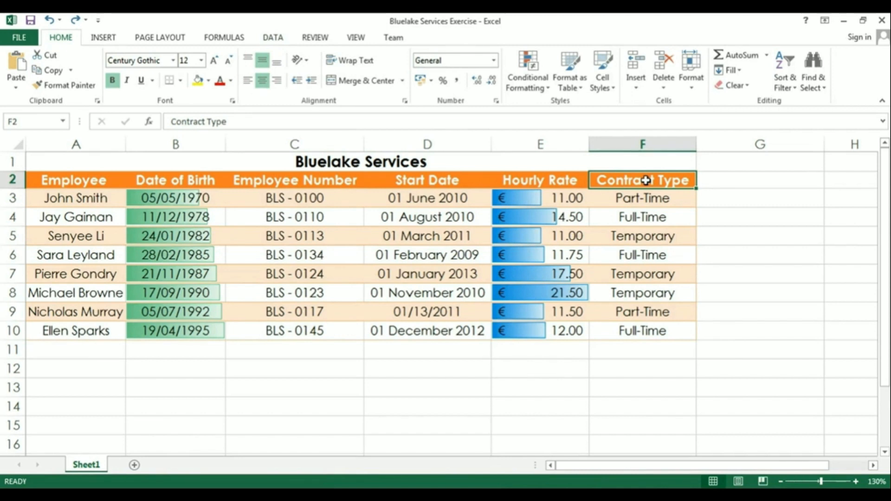
pyautogui.rightClick(645, 180)
pyautogui.moveTo(666, 356)
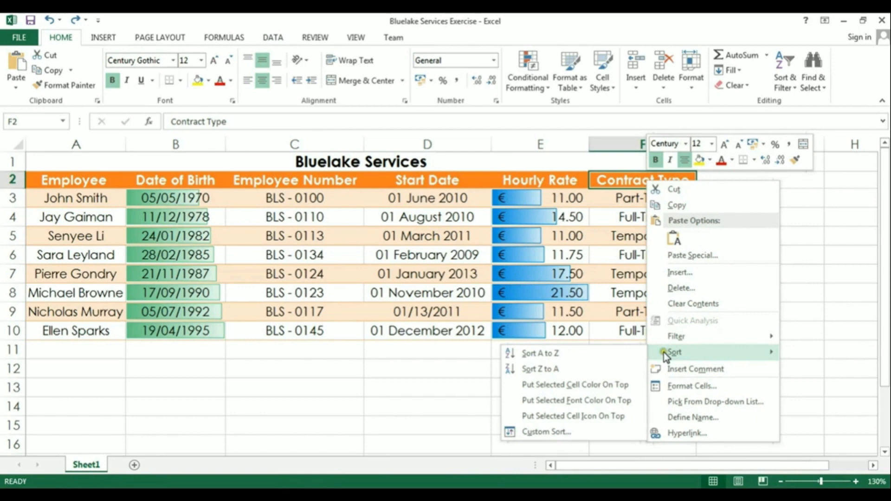
pyautogui.click(784, 83)
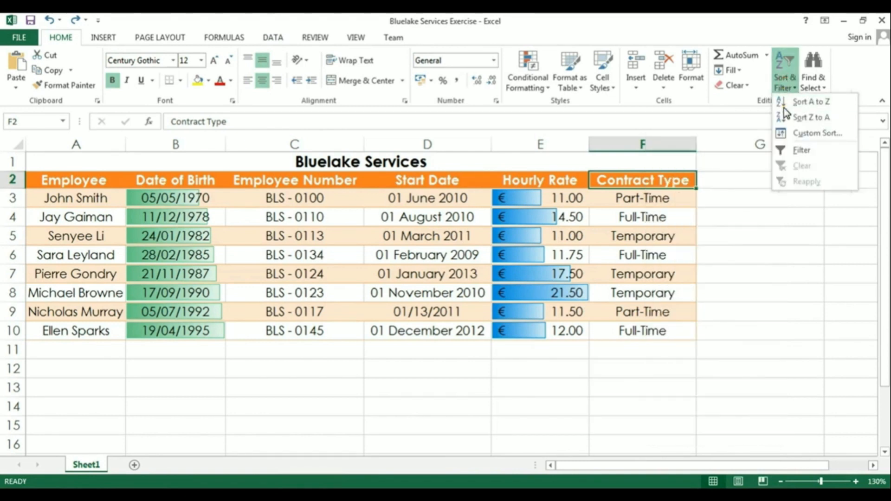
# - Add subtotals at each change in Contract Type, using the Count function on the Contract Type column
pyautogui.click(271, 39)
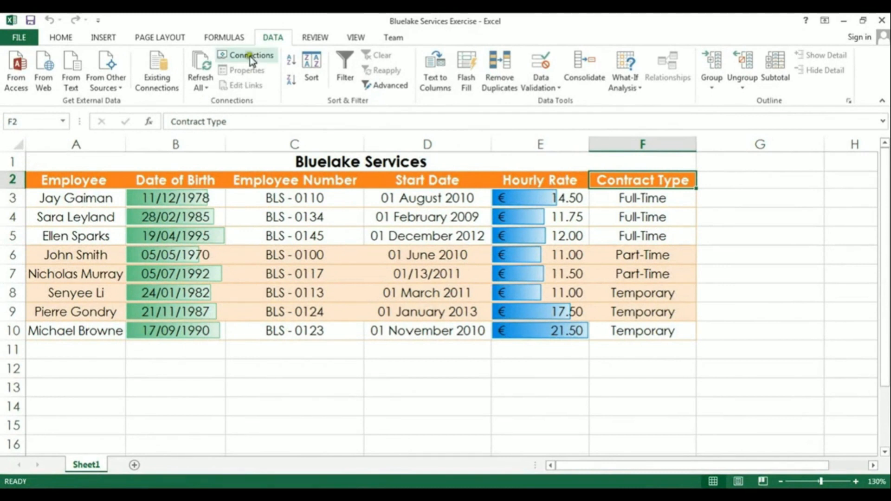
pyautogui.click(783, 70)
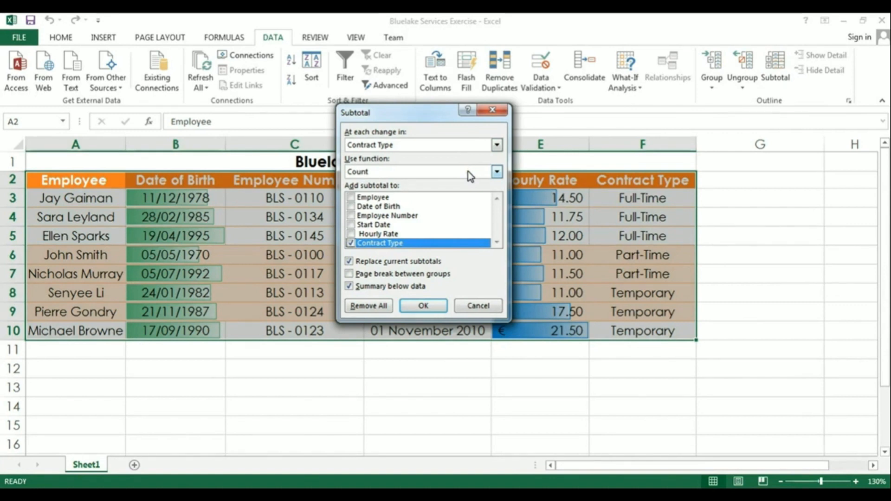
pyautogui.click(497, 172)
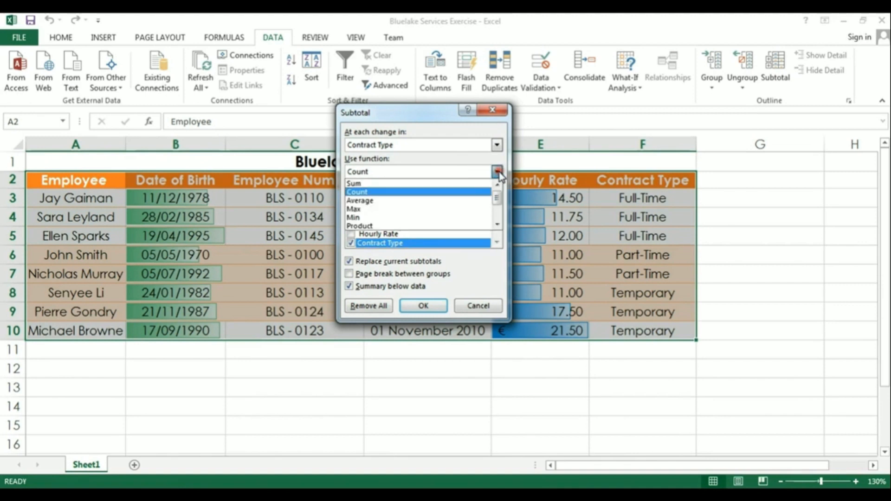
pyautogui.click(404, 192)
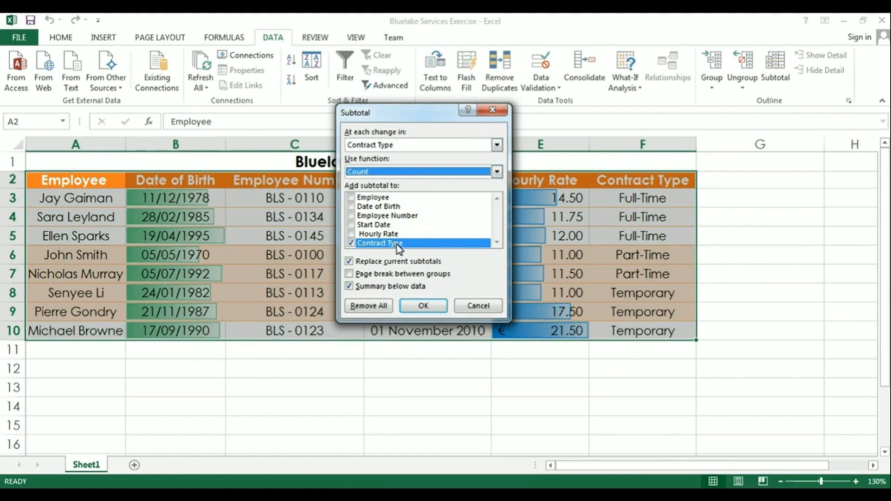
pyautogui.click(422, 305)
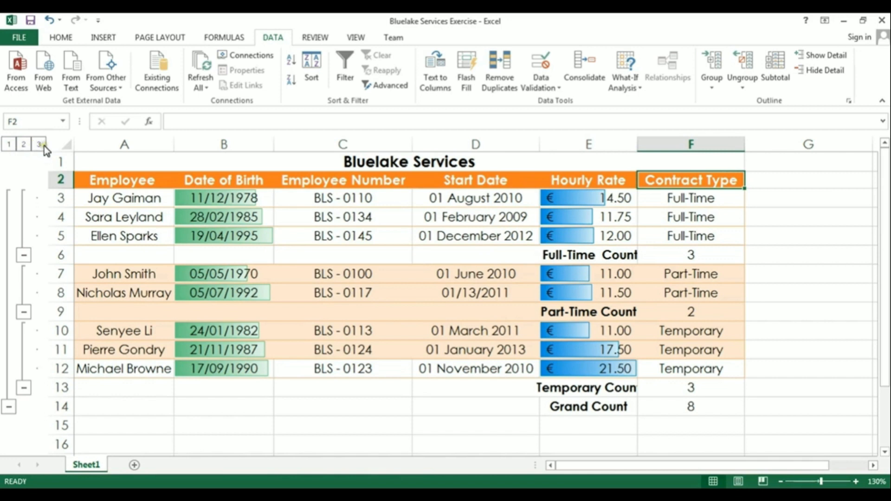
# - View the subtotals at outline levels 1, 2 and 3, then collapse to level 1 and expand the outline again
pyautogui.click(9, 144)
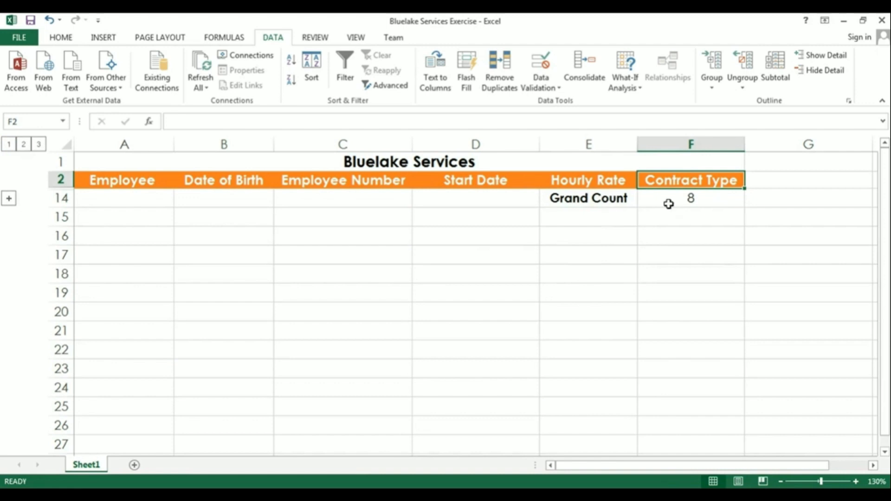
pyautogui.click(23, 144)
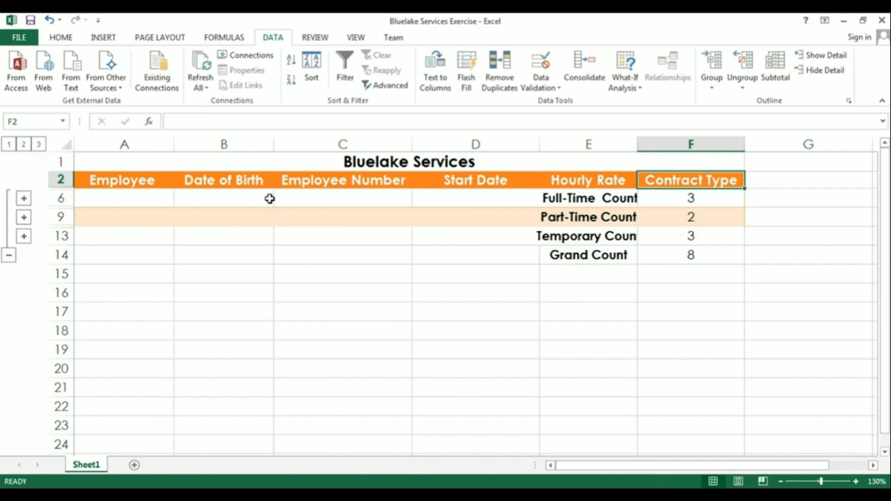
pyautogui.click(38, 144)
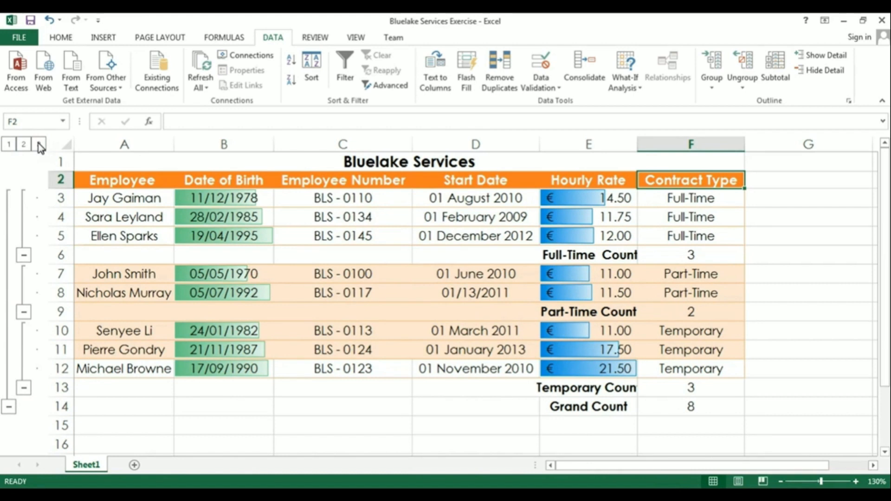
pyautogui.click(8, 144)
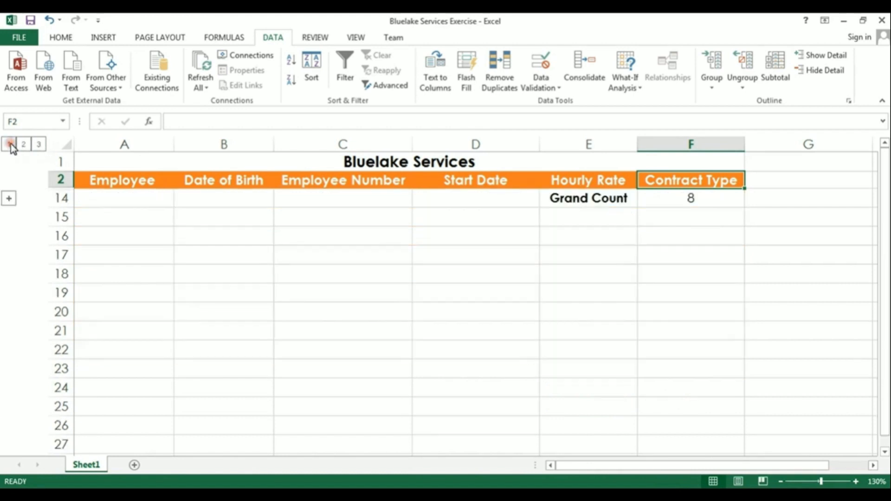
pyautogui.click(10, 201)
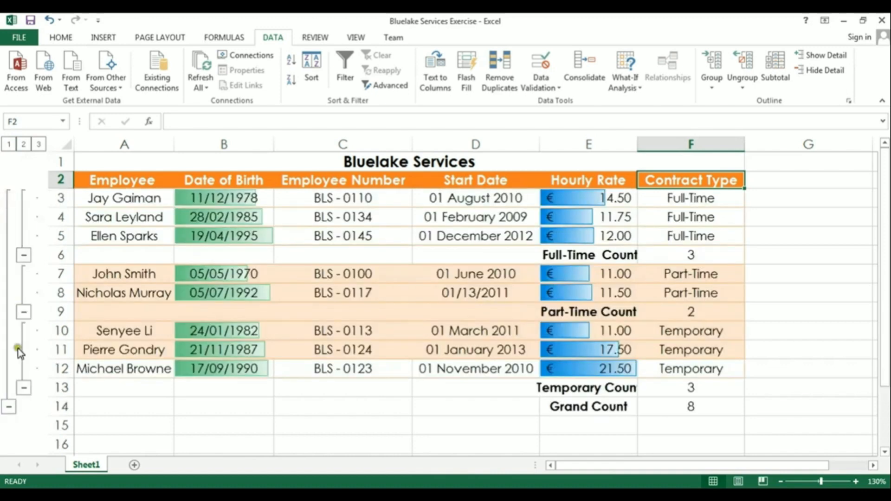
# - Collapse the Temporary, Full-Time and Part-Time groups individually, followed by the grand count group
pyautogui.click(23, 388)
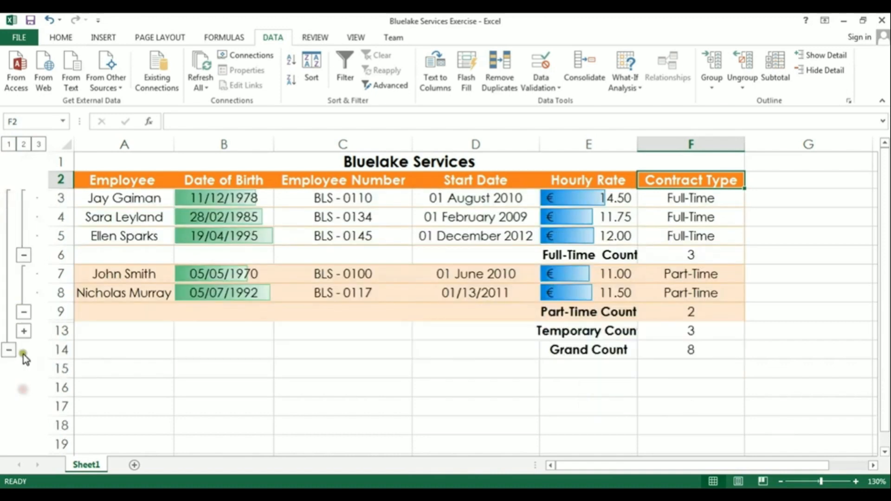
pyautogui.click(24, 255)
pyautogui.click(24, 254)
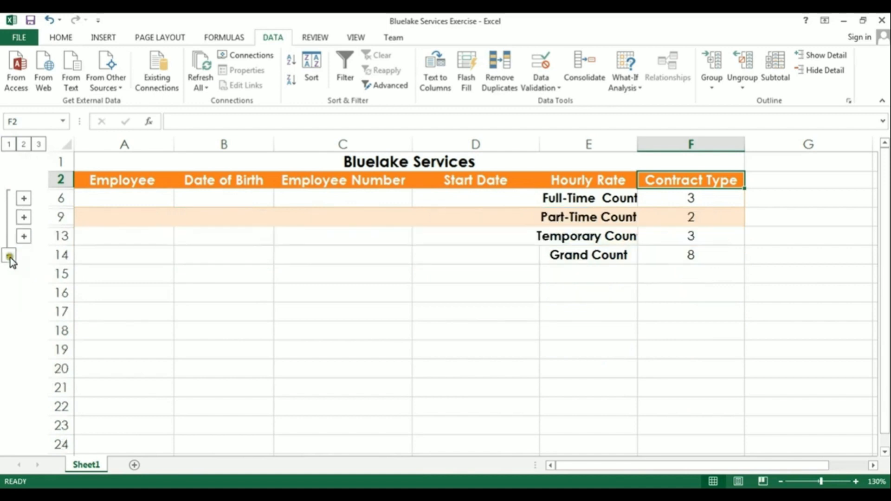
pyautogui.click(8, 256)
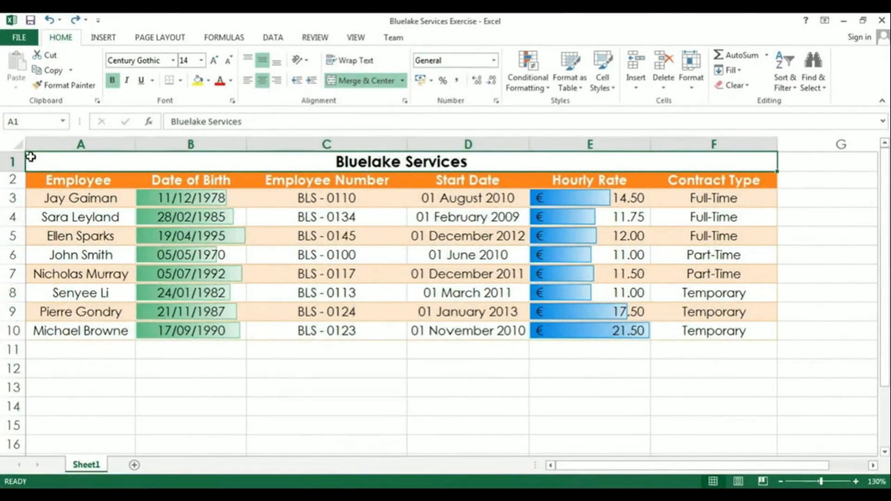
# - Create a table with headers from the range A2:F10
pyautogui.moveTo(44, 179); pyautogui.dragTo(704, 329)
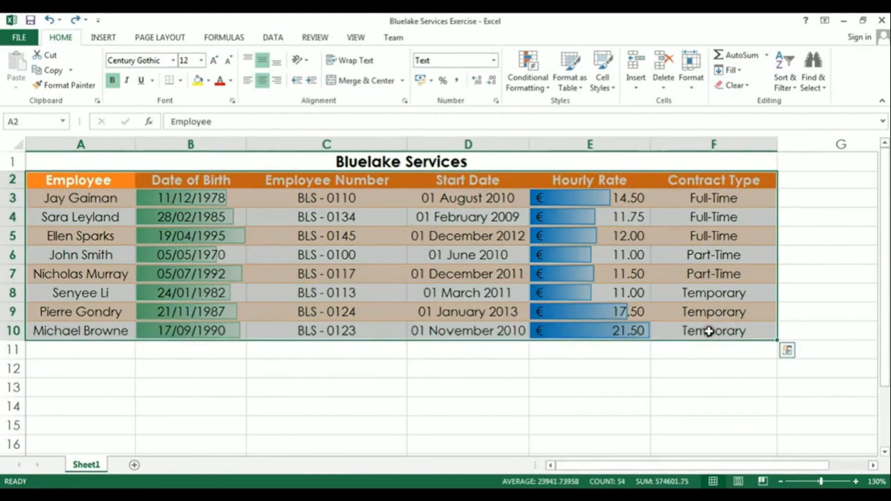
pyautogui.click(787, 351)
pyautogui.click(799, 378)
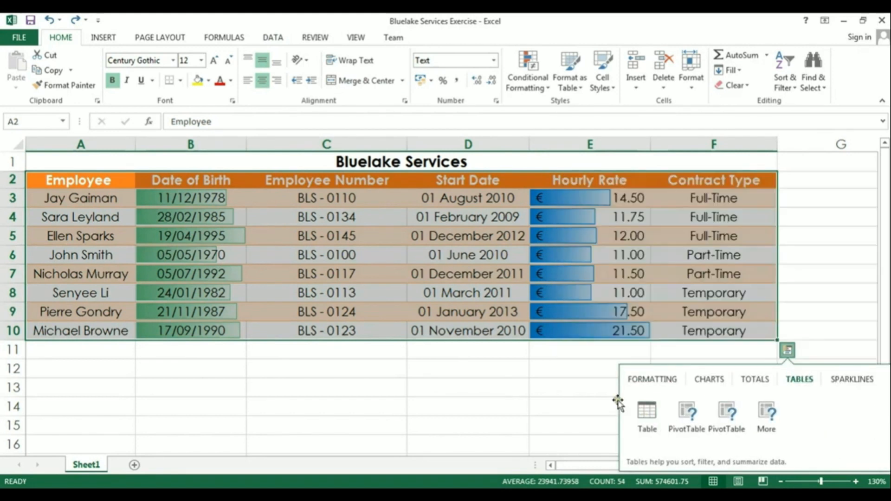
pyautogui.click(104, 39)
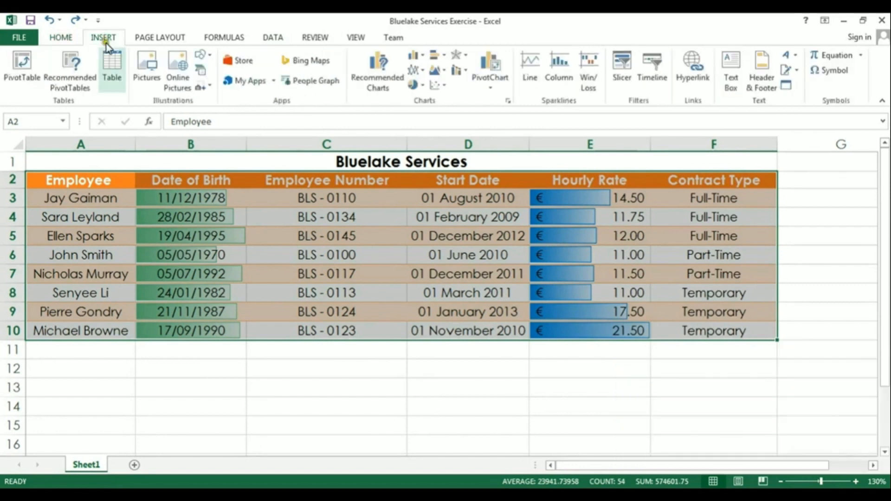
pyautogui.click(115, 71)
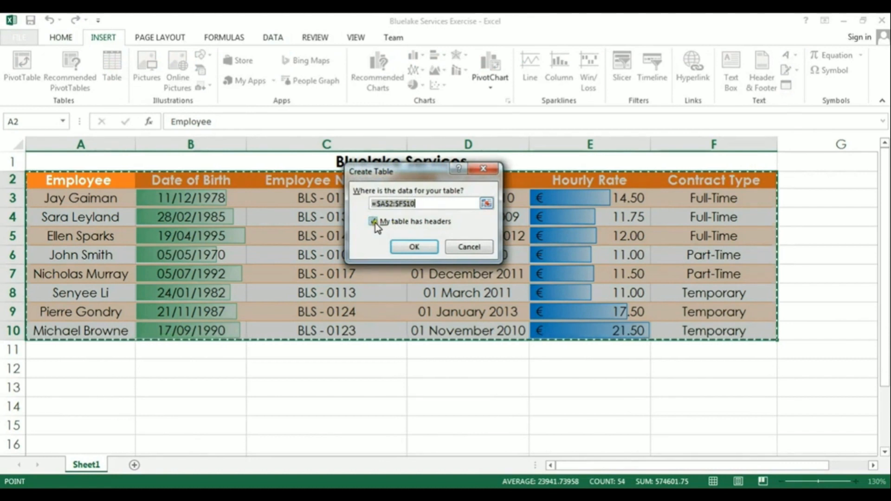
pyautogui.click(413, 249)
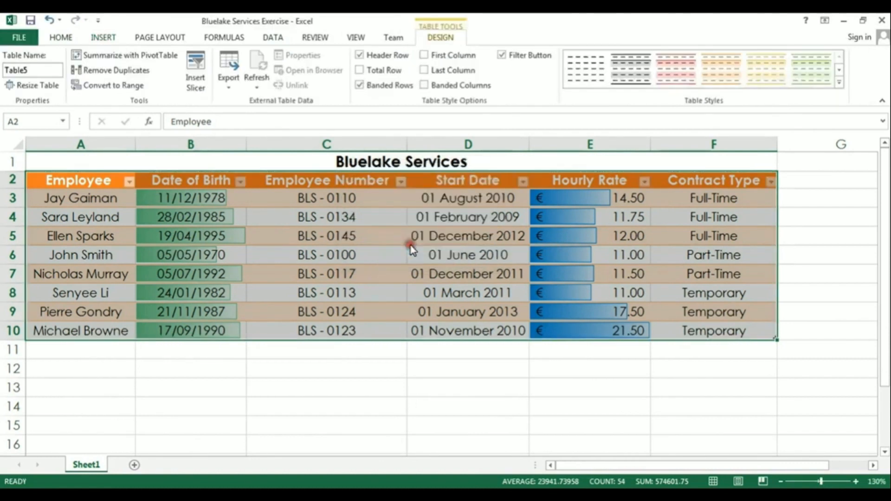
pyautogui.click(30, 156)
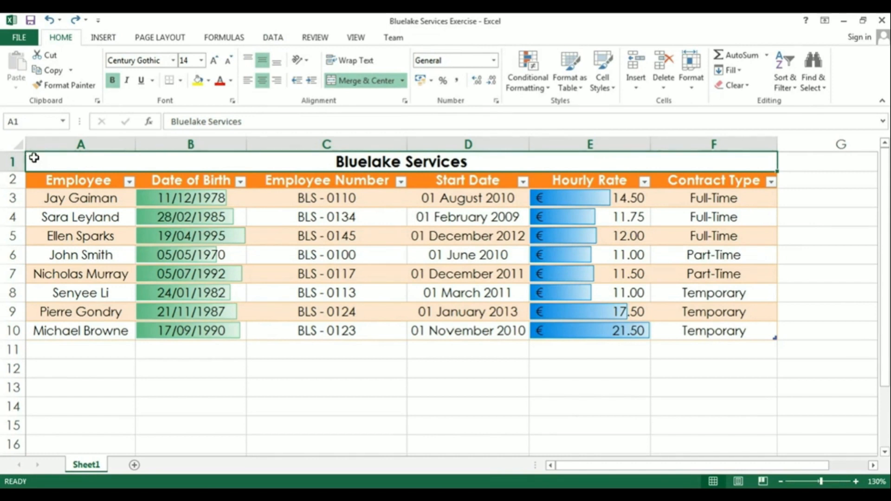
# - Sort the table by the Employee column from A to Z
pyautogui.click(129, 181)
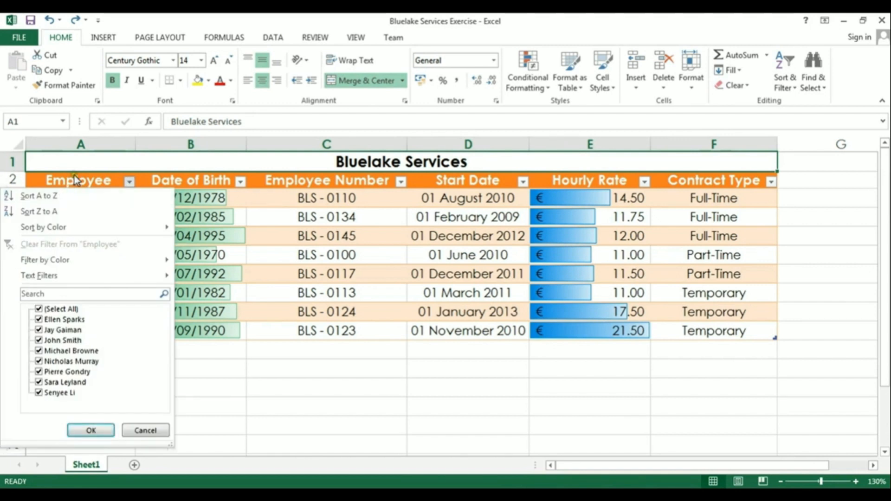
pyautogui.click(40, 196)
pyautogui.click(76, 216)
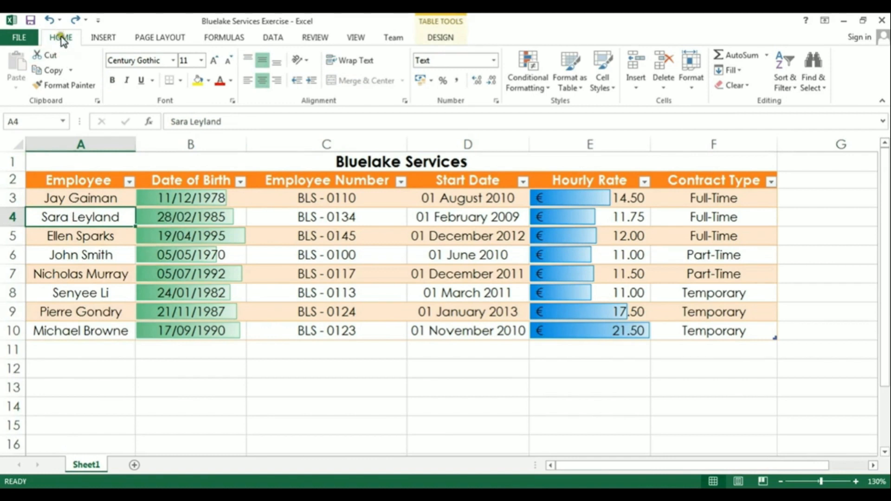
pyautogui.click(781, 78)
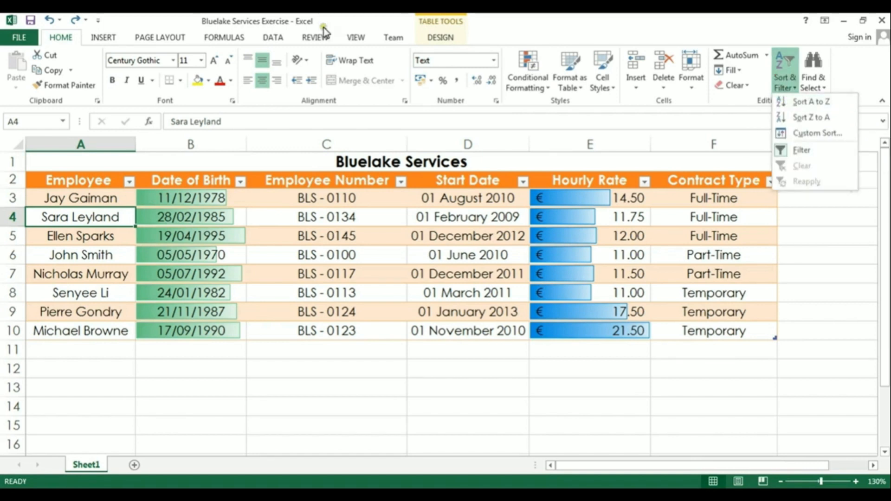
pyautogui.click(274, 38)
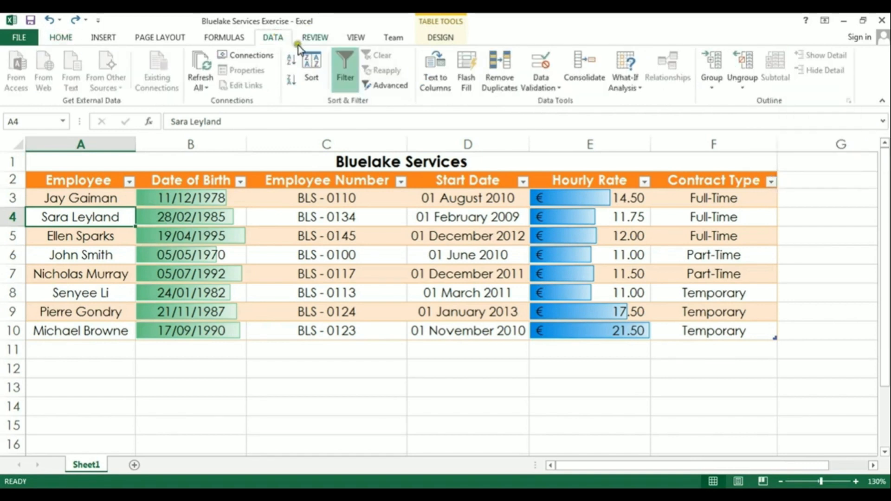
pyautogui.click(291, 62)
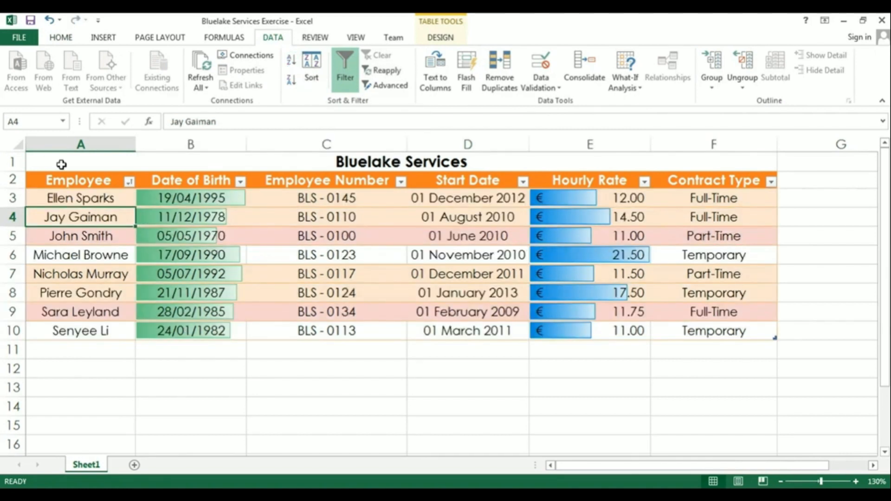
pyautogui.click(30, 157)
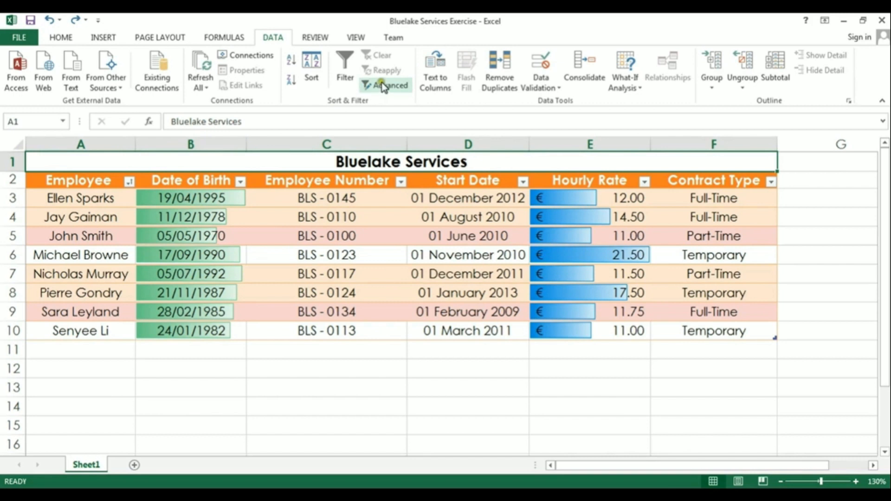
# - Apply a custom text filter to the Employee Number column, showing only rows where the value is less than BLS - 0120
pyautogui.click(401, 183)
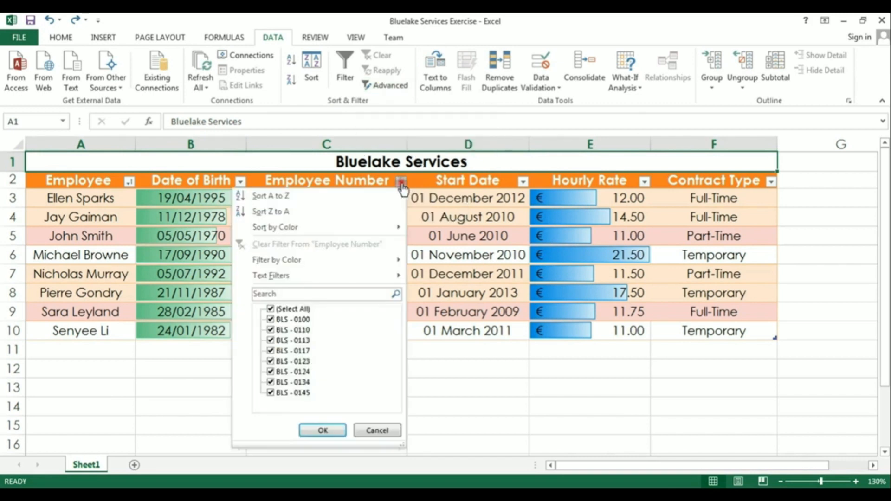
pyautogui.moveTo(350, 279)
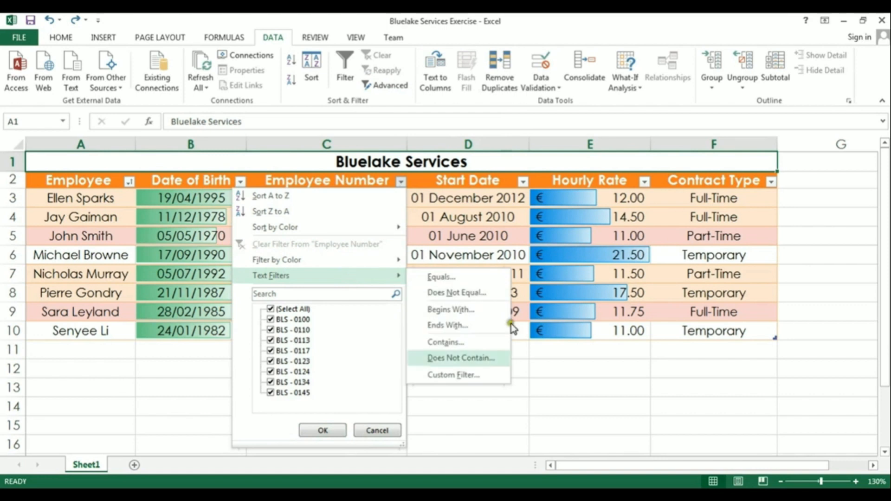
pyautogui.click(472, 375)
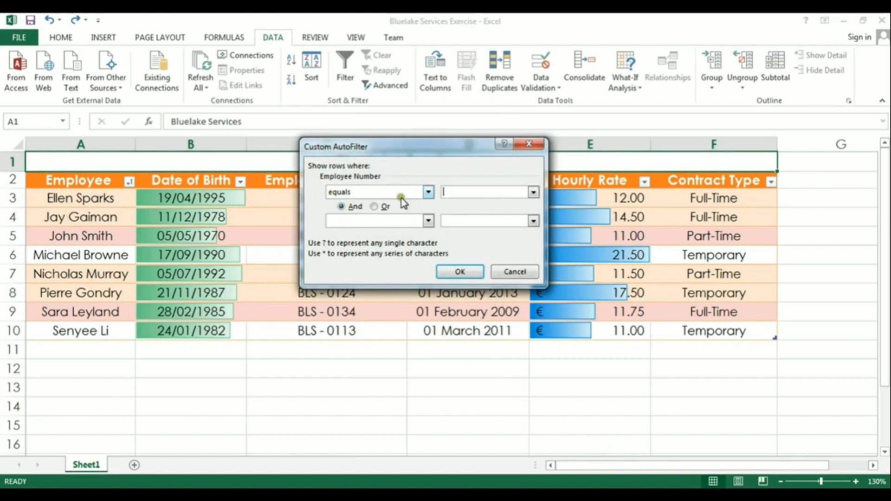
pyautogui.click(427, 192)
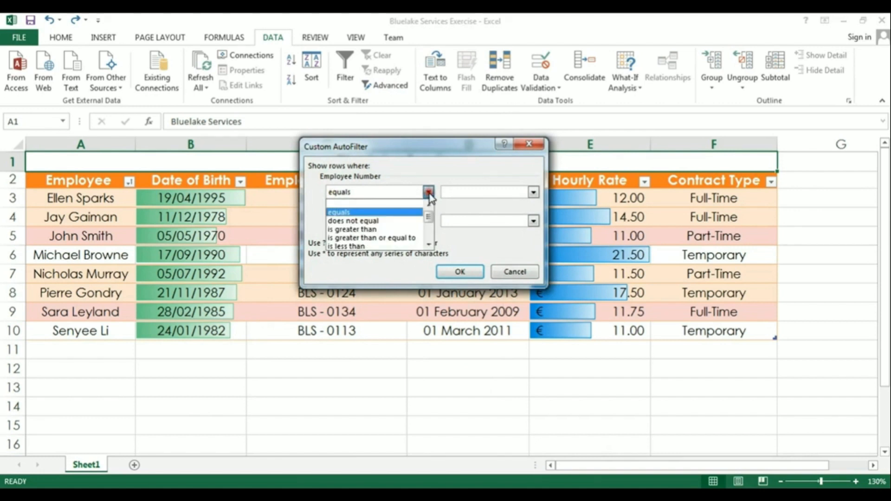
pyautogui.click(369, 246)
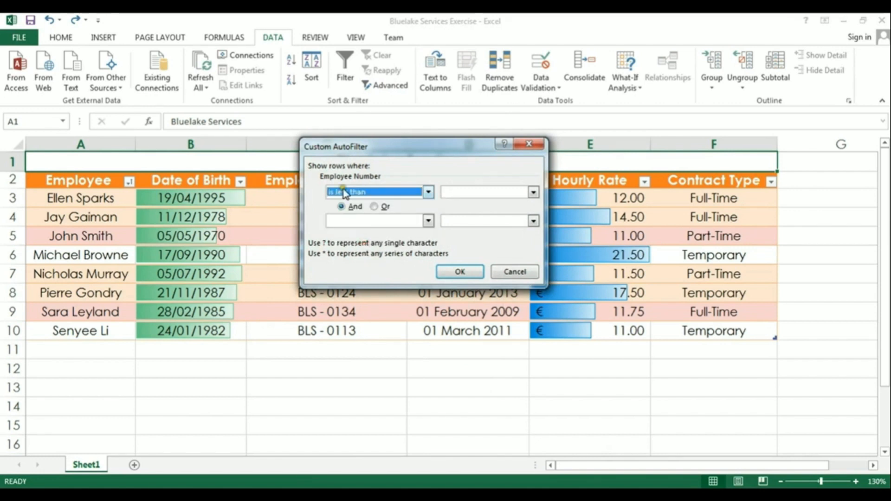
pyautogui.click(447, 191)
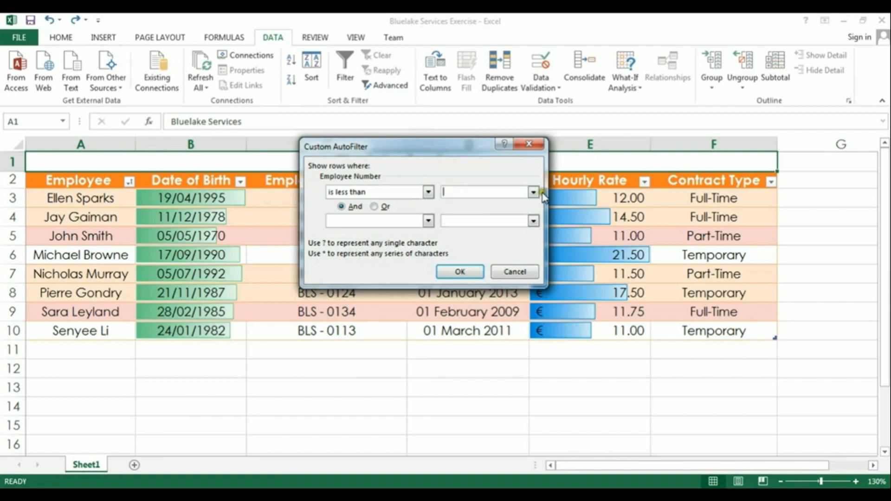
pyautogui.click(533, 192)
pyautogui.click(479, 238)
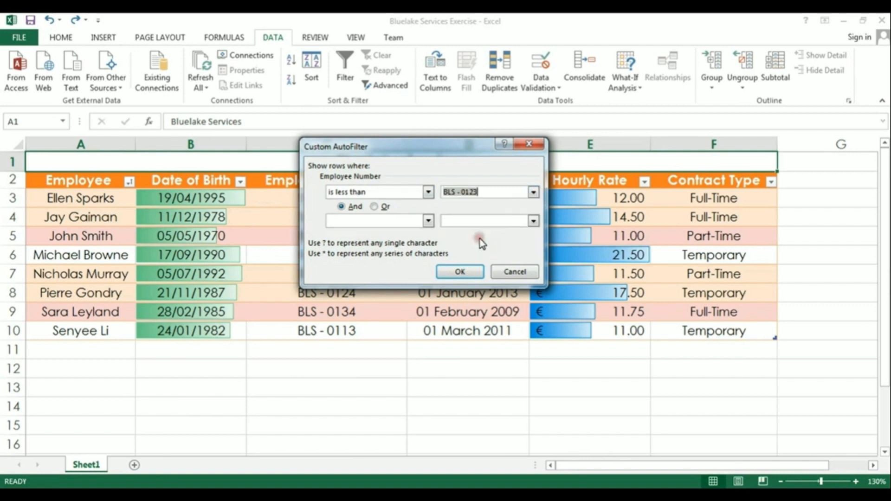
pyautogui.click(484, 192)
pyautogui.press('BackSpace')
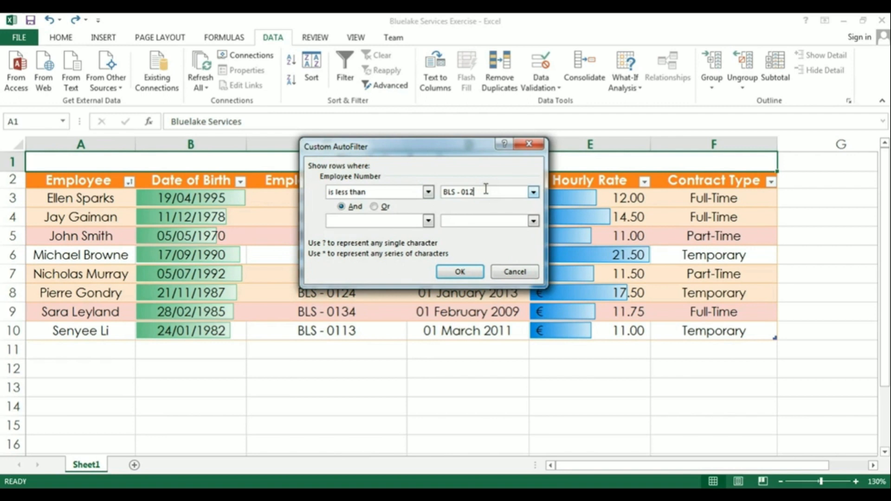
pyautogui.write('0')
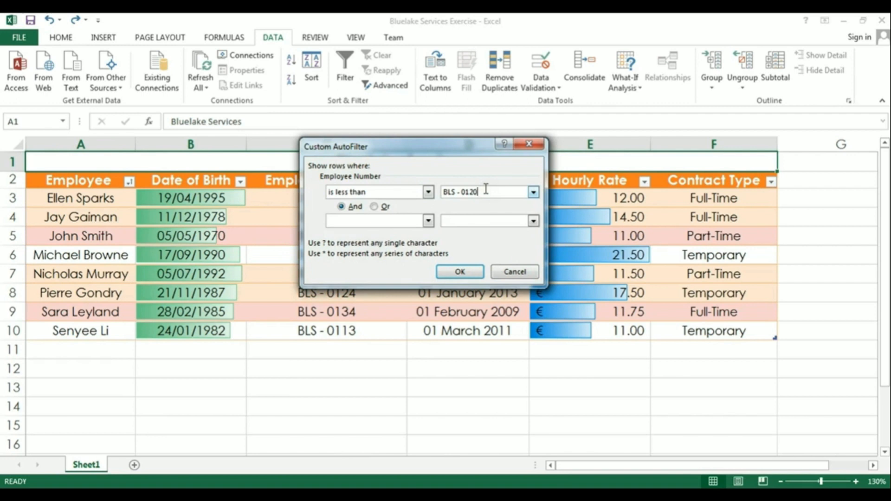
pyautogui.click(459, 272)
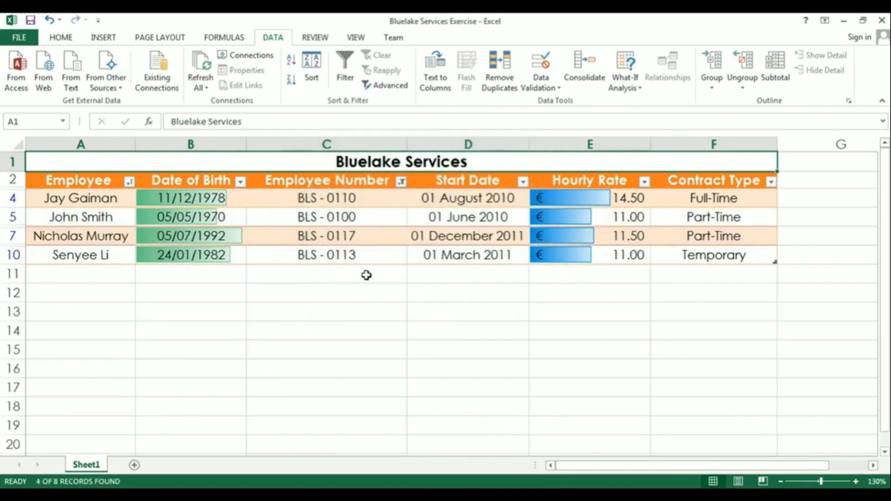